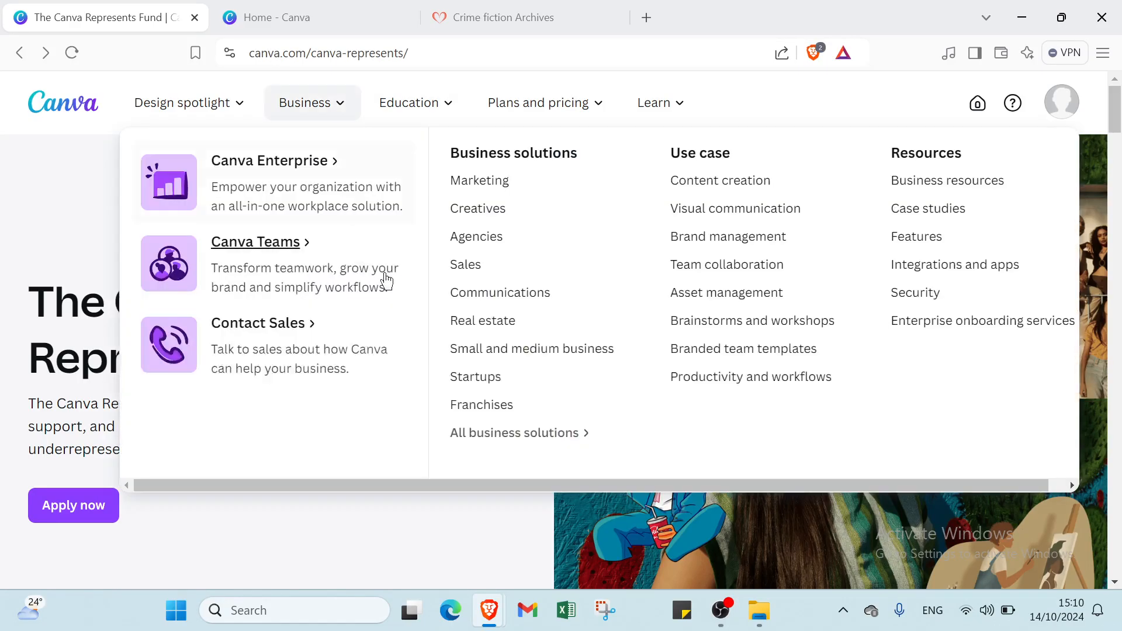
Step: Look over the introduction of the Canva Represents Fund page and the options in the account menu
scroll(464, 533, down, 2)
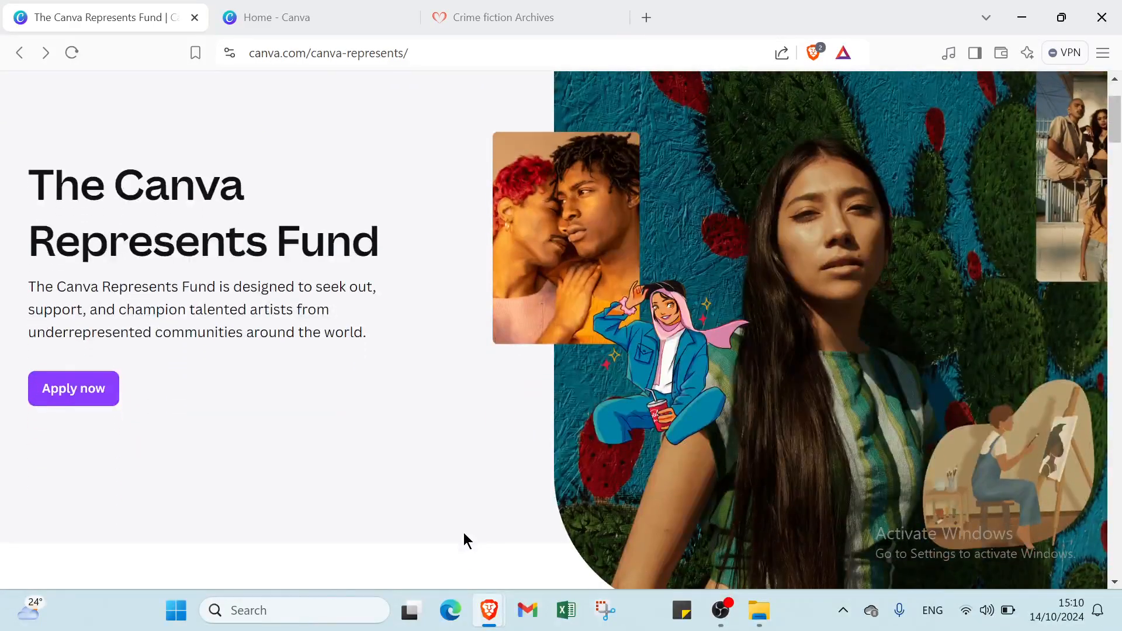
scroll(465, 531, up, 2)
scroll(503, 493, down, 4)
scroll(599, 489, up, 2)
scroll(599, 489, up, 2)
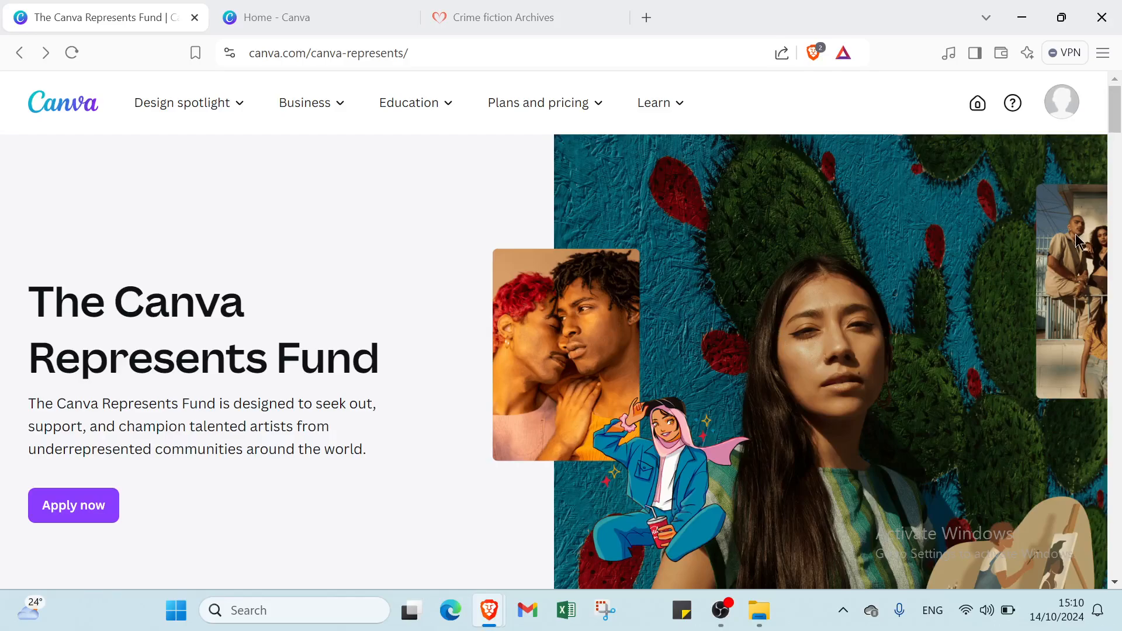
click(1068, 115)
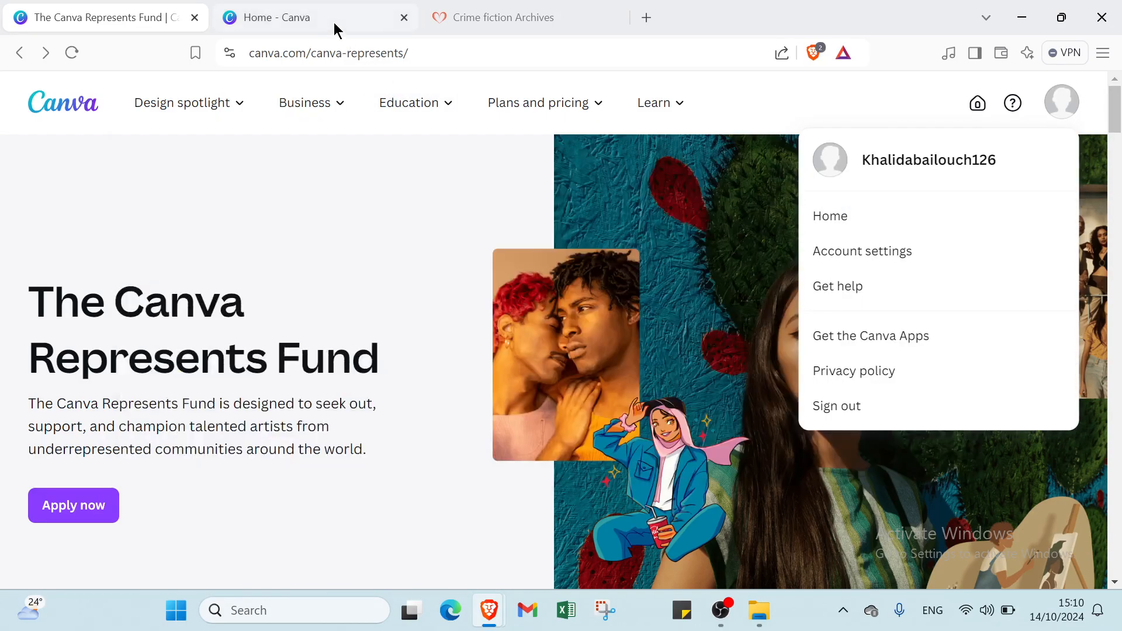
click(334, 22)
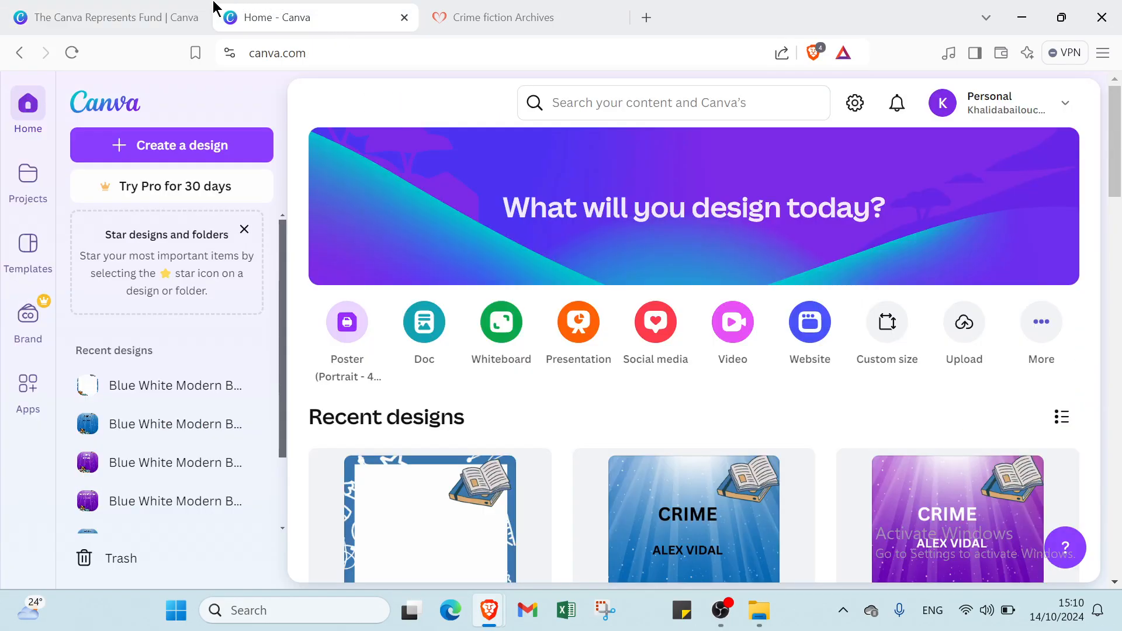
click(165, 16)
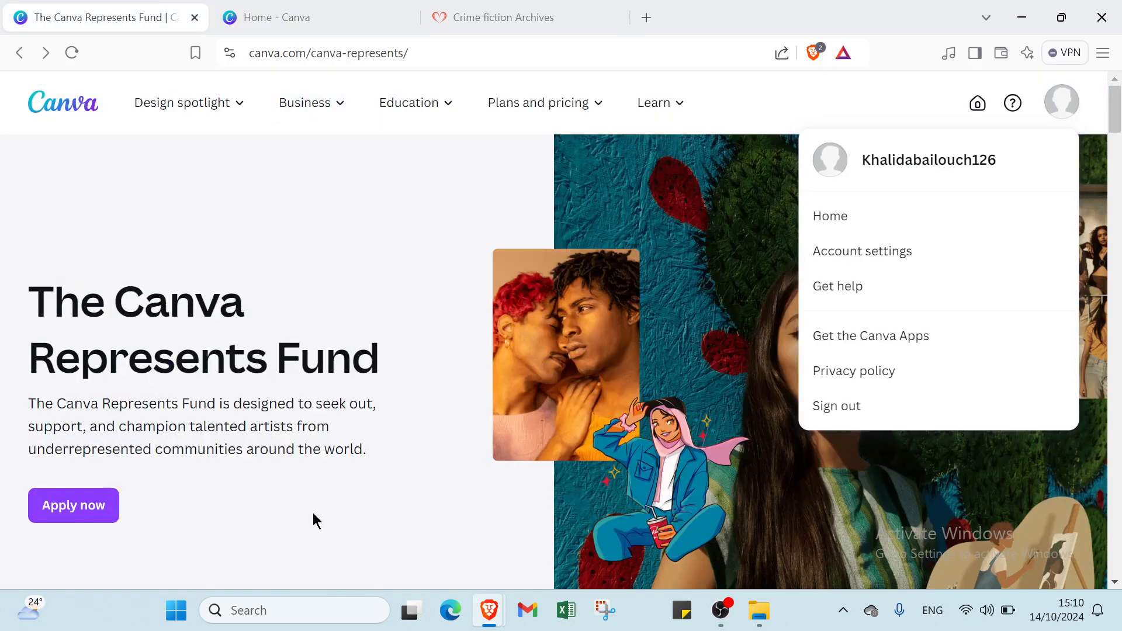
click(313, 512)
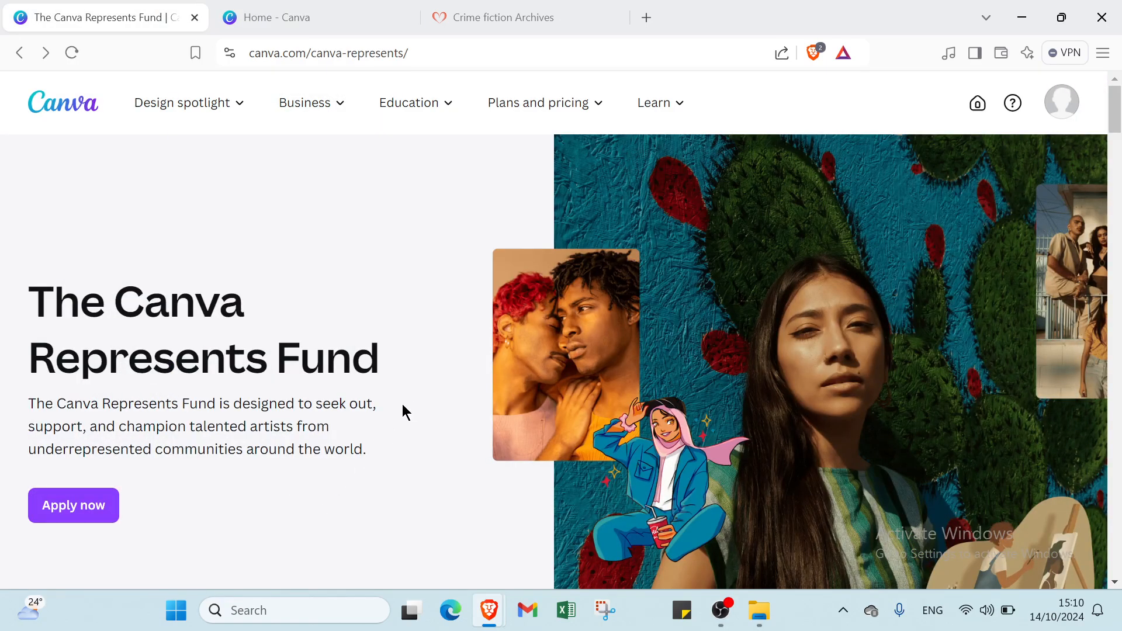
scroll(393, 409, down, 3)
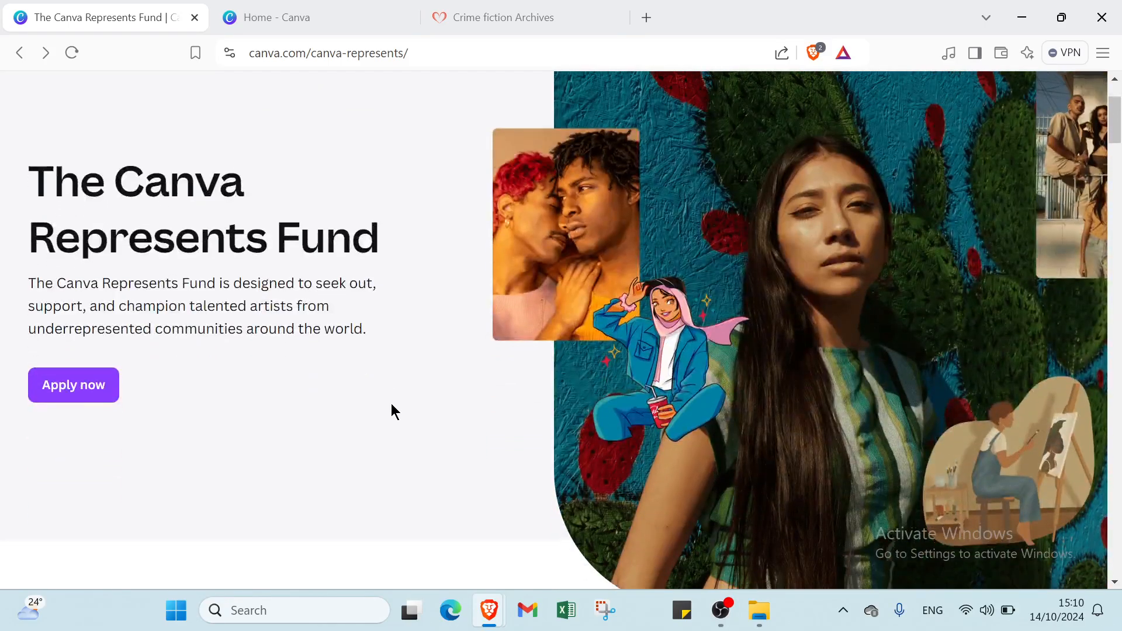
scroll(390, 409, down, 1)
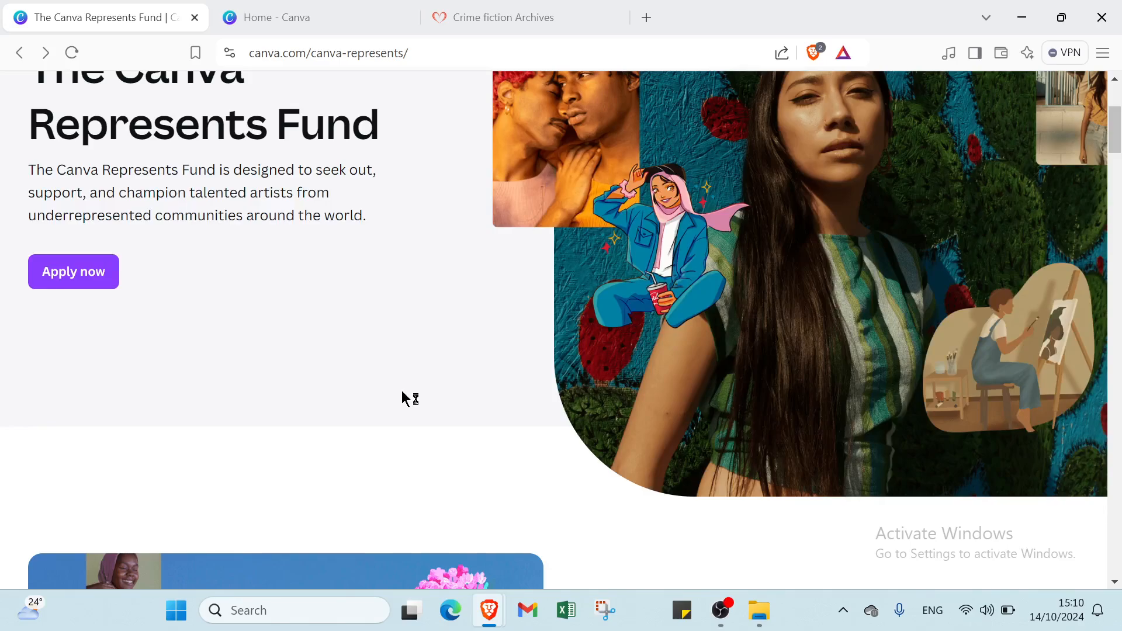
scroll(402, 392, down, 2)
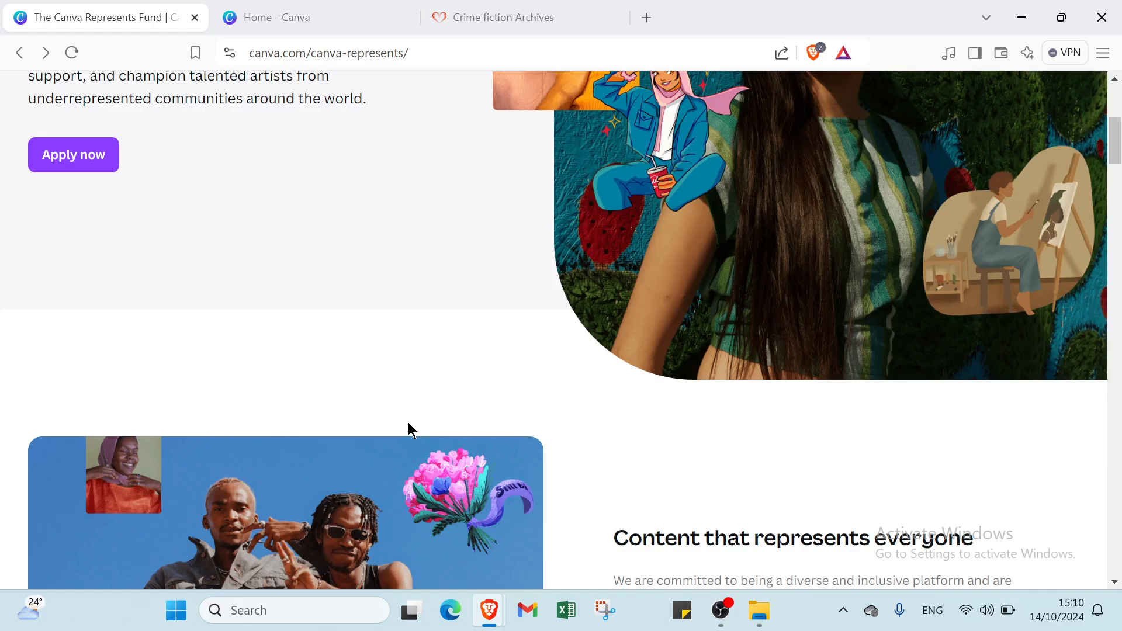
scroll(408, 422, up, 5)
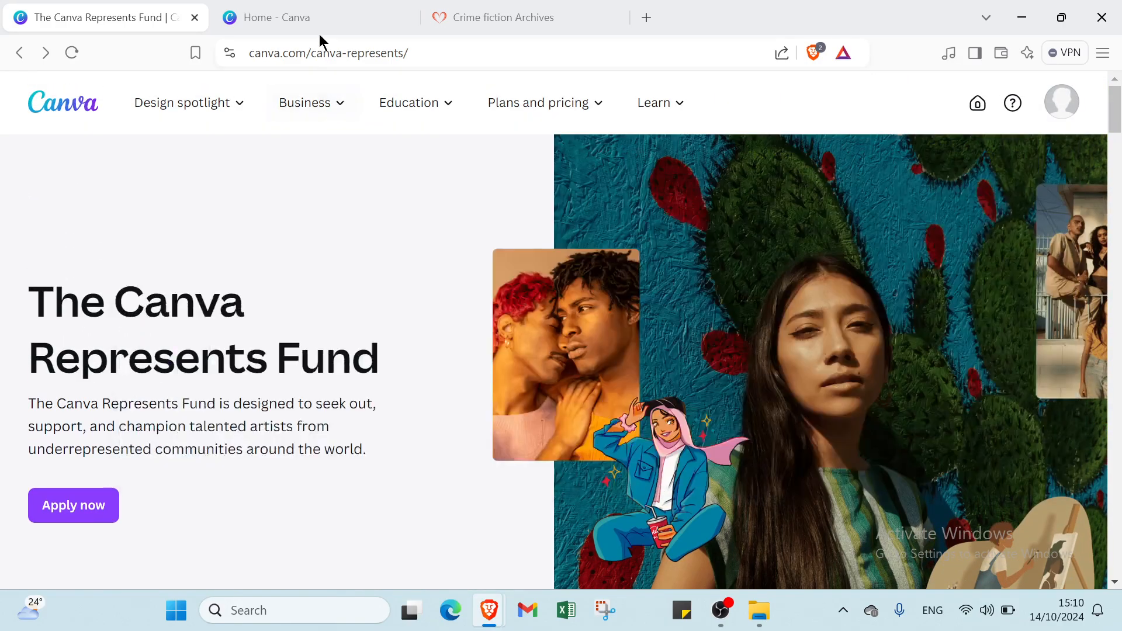
Step: Search from the Canva home page for "BOOKS" and show all matching Canva templates
click(314, 14)
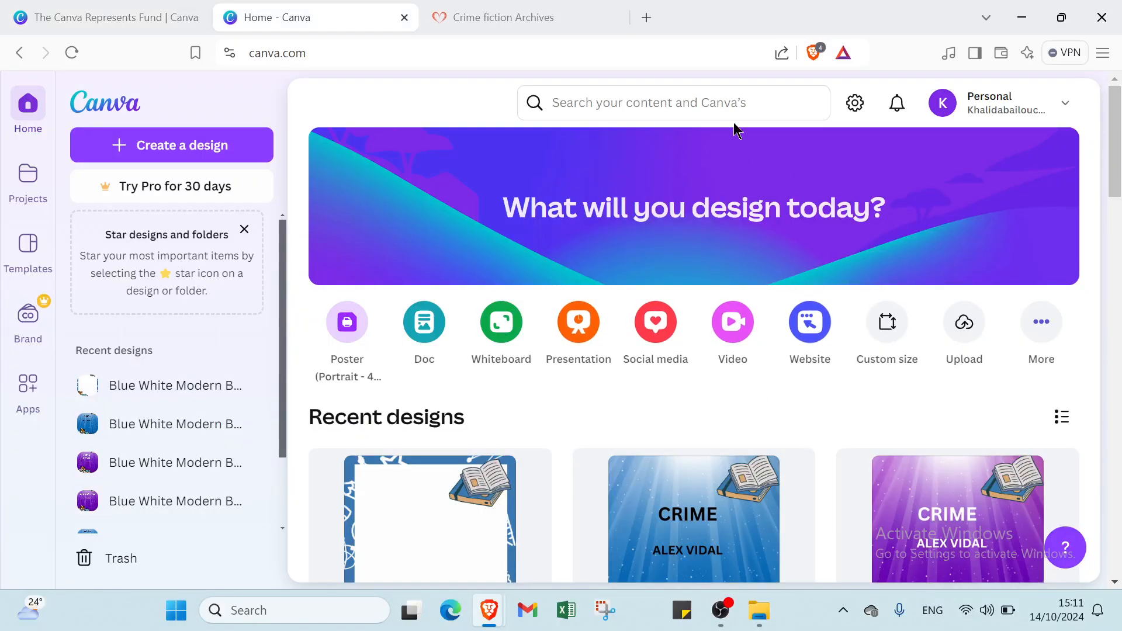
click(676, 102)
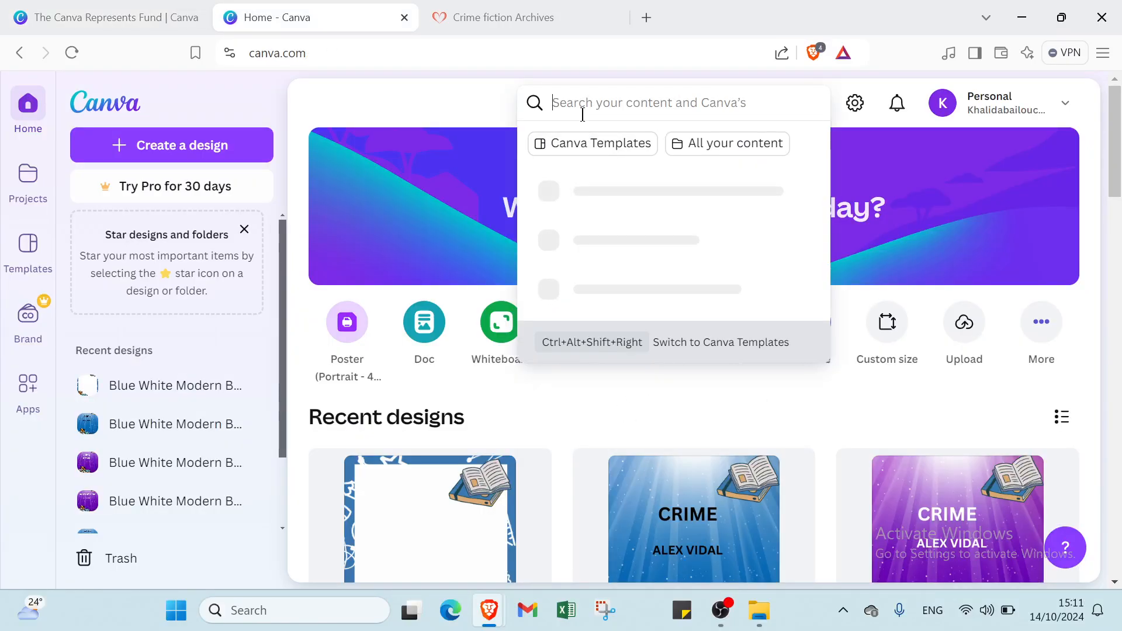
text(BOO)
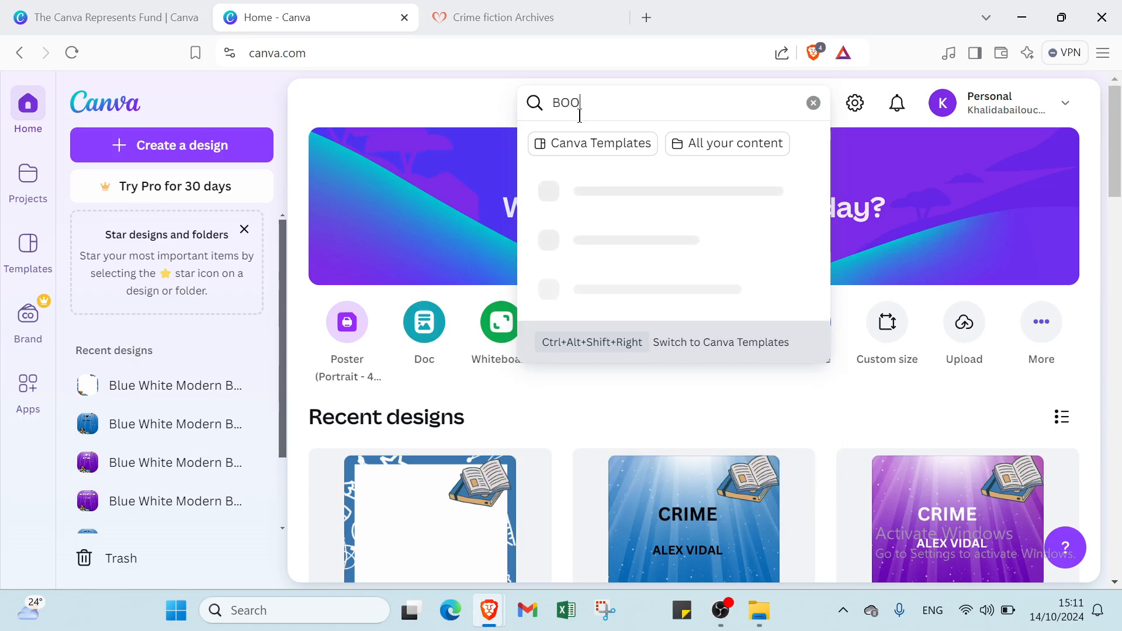
text(KS)
key(Return)
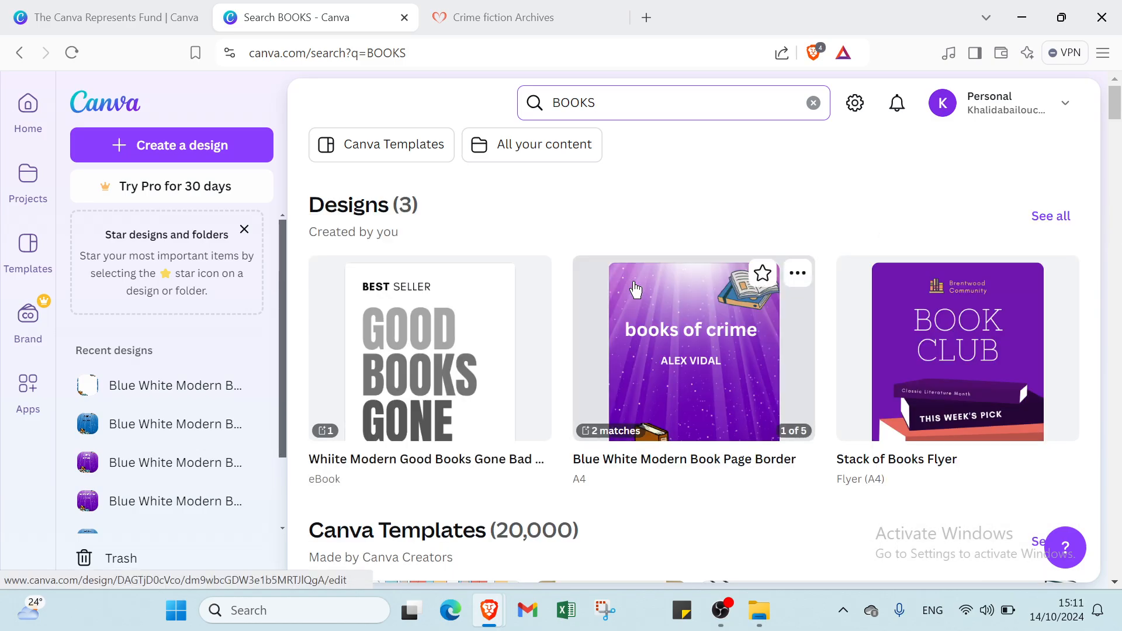
scroll(1048, 368, down, 3)
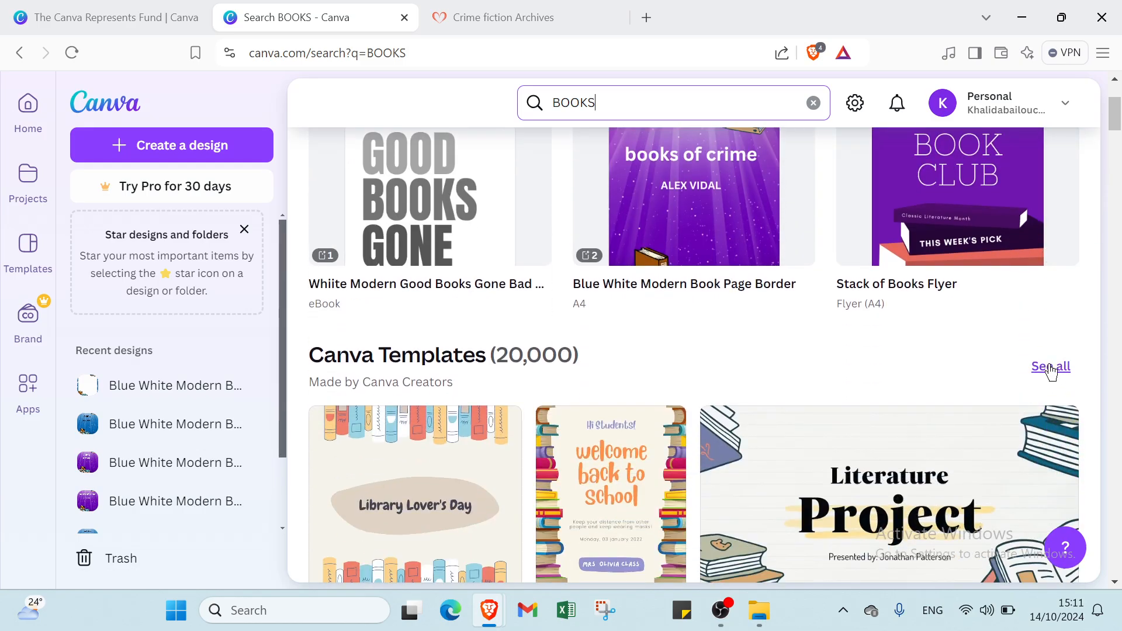
click(1049, 367)
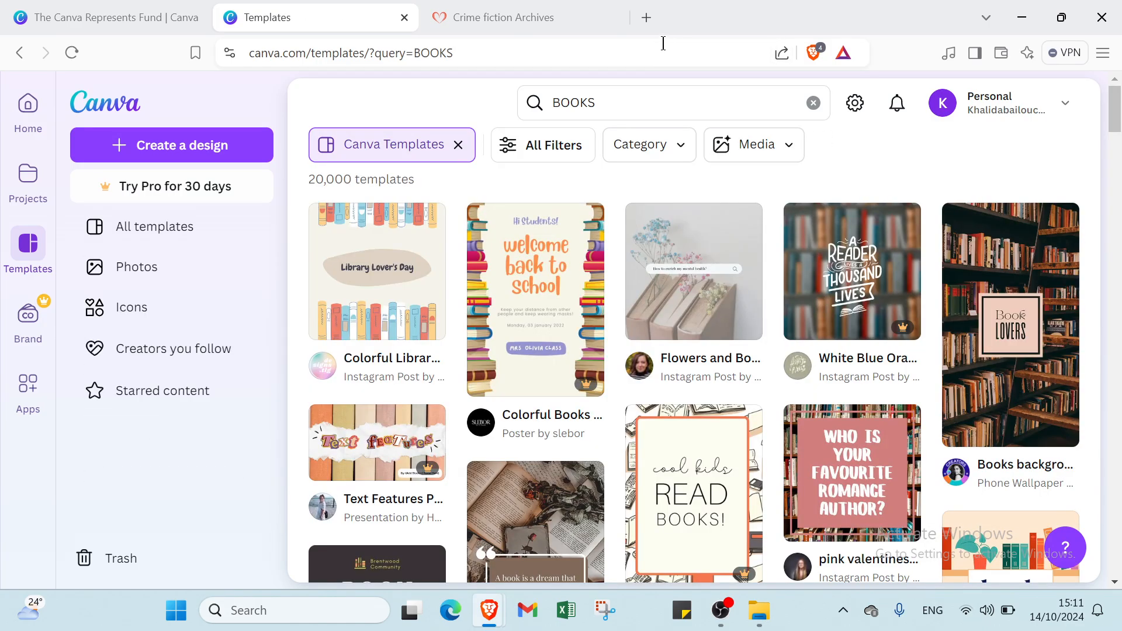
Step: Filter the book templates to free ones with the colour white and apply the filters
click(544, 145)
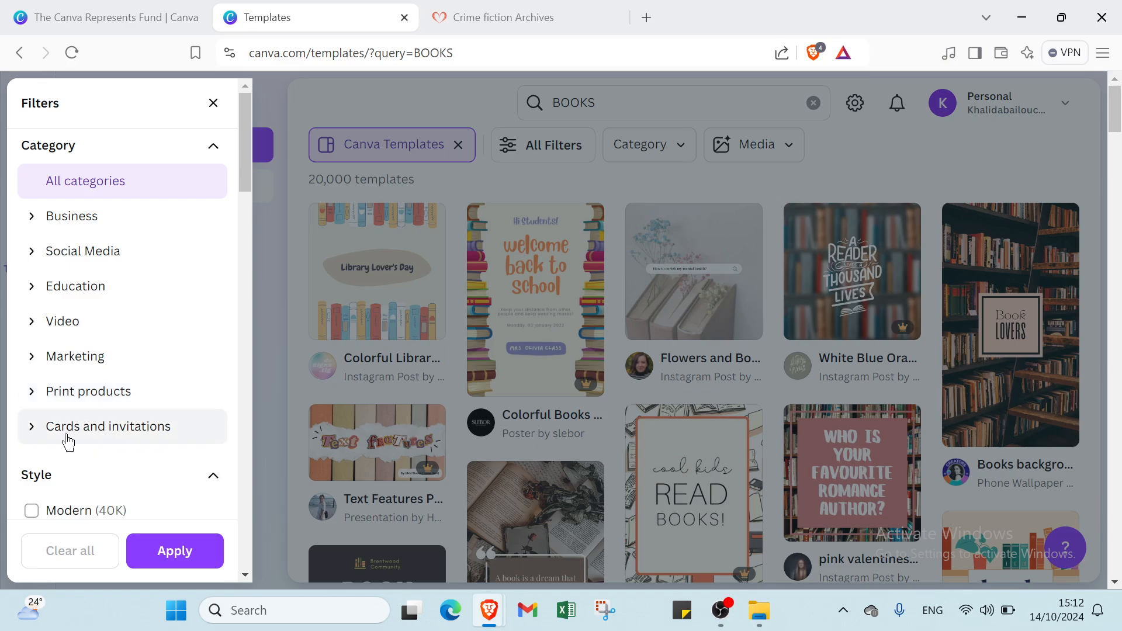
scroll(144, 440, down, 2)
scroll(88, 338, down, 2)
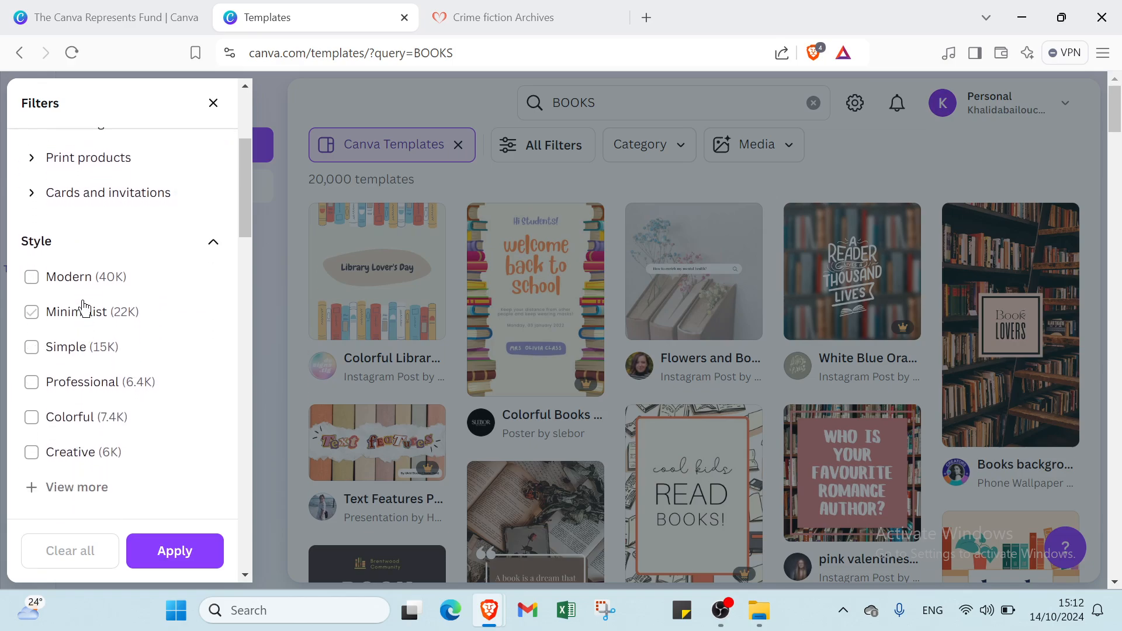
scroll(80, 334, down, 6)
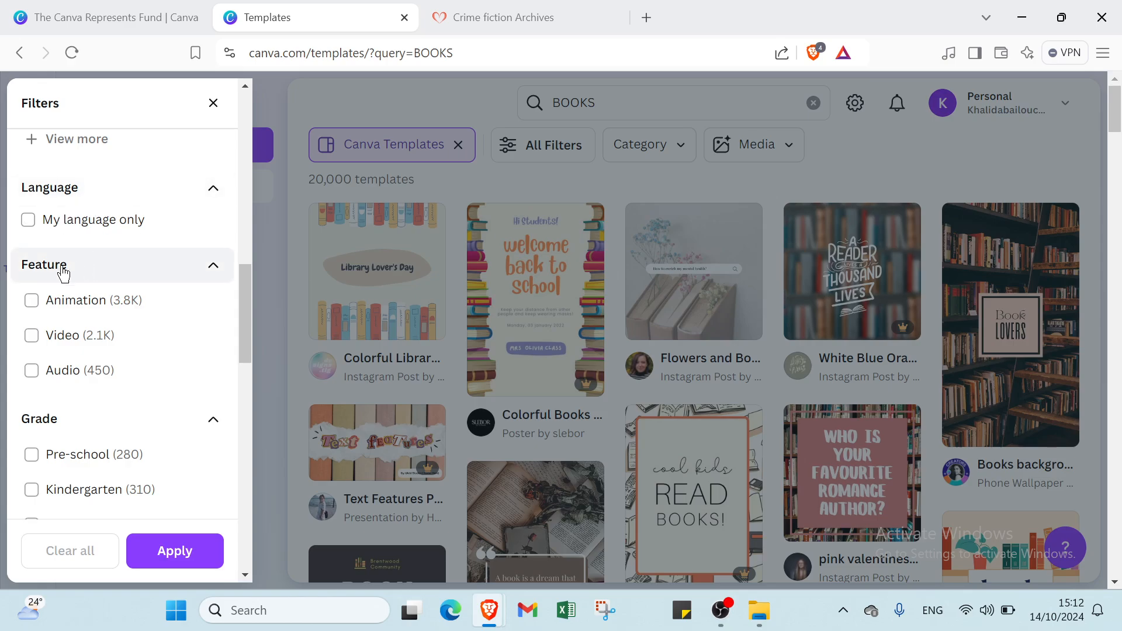
scroll(68, 300, down, 3)
scroll(98, 246, down, 3)
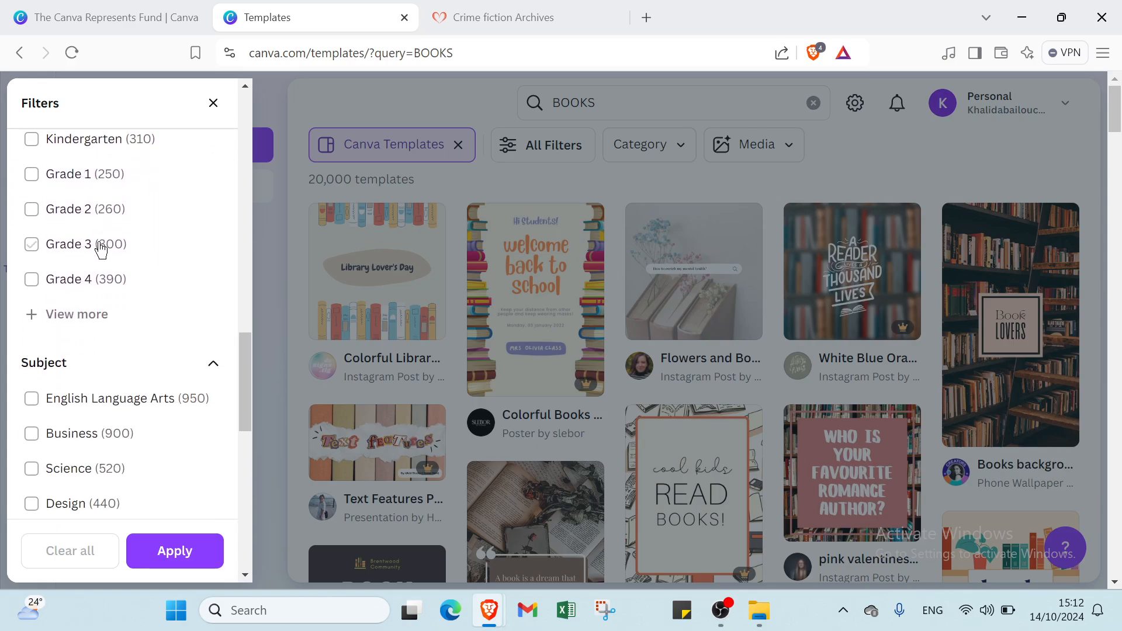
scroll(55, 409, down, 8)
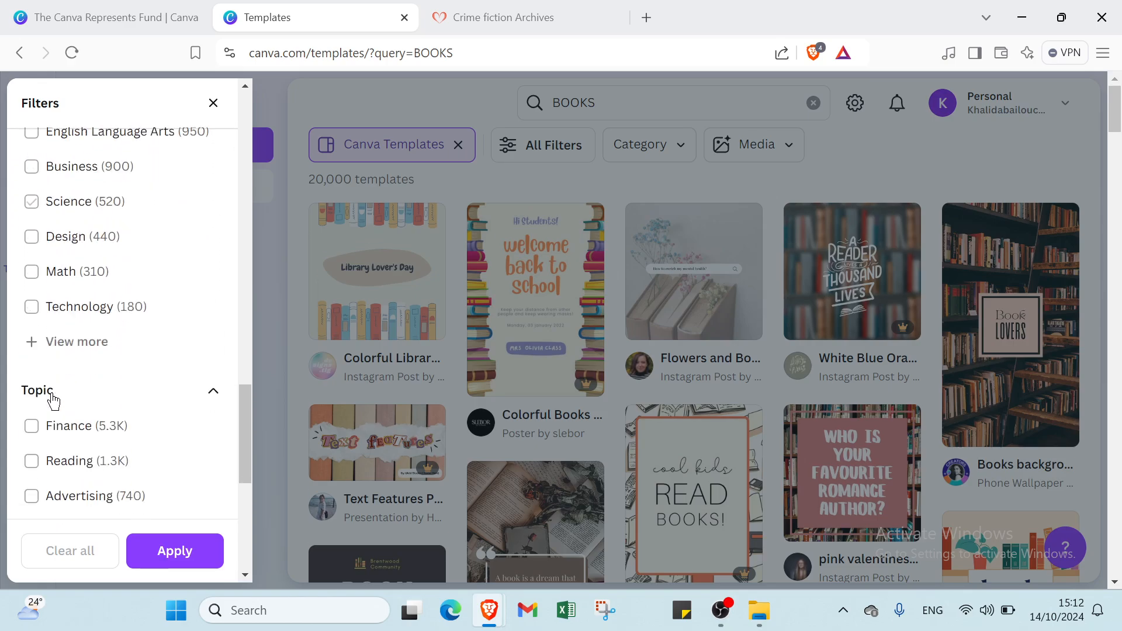
scroll(62, 394, down, 3)
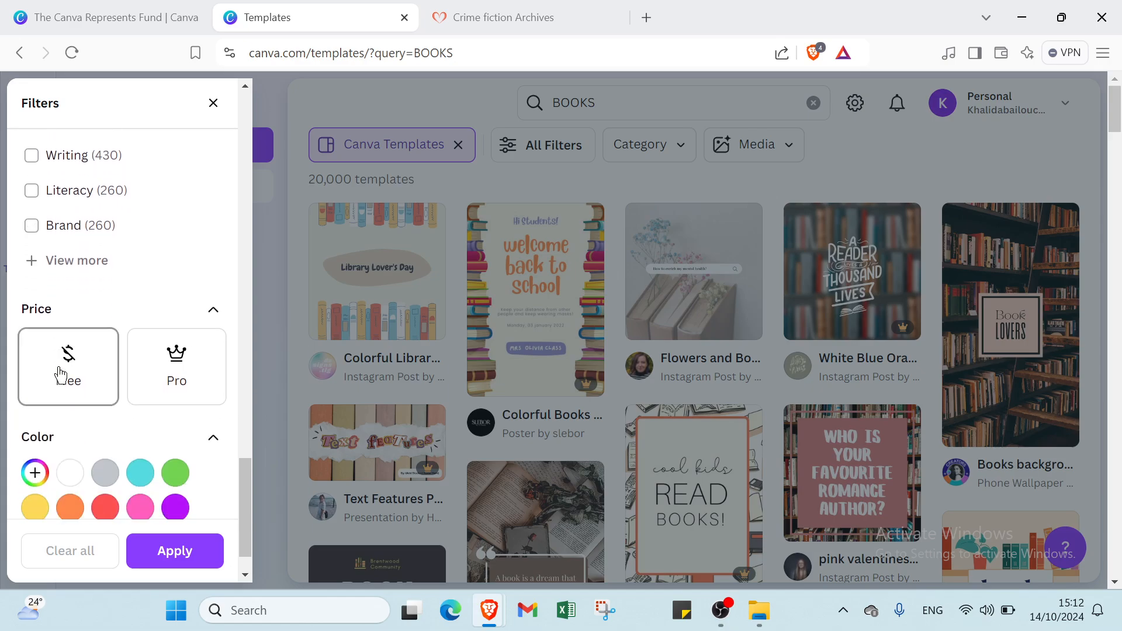
click(58, 374)
scroll(64, 374, down, 1)
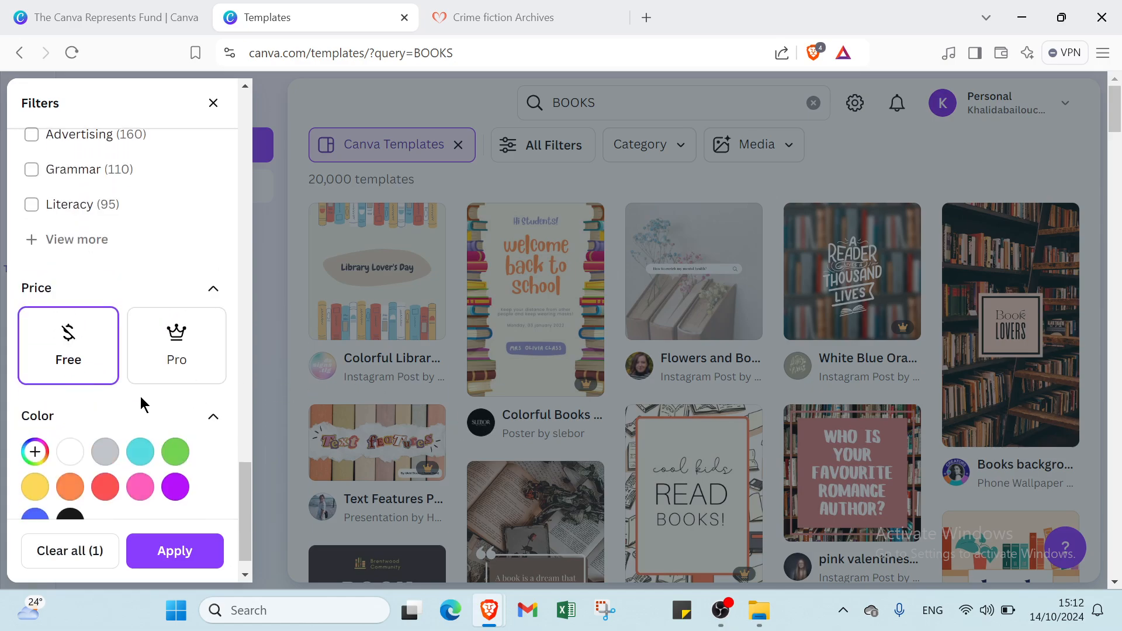
click(80, 429)
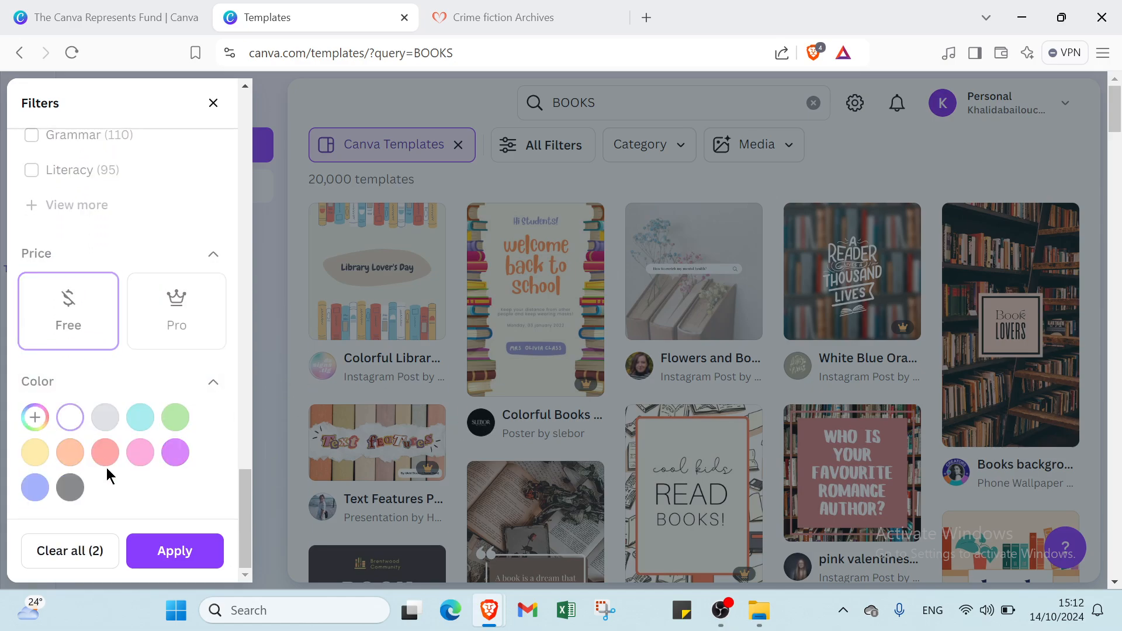
click(146, 554)
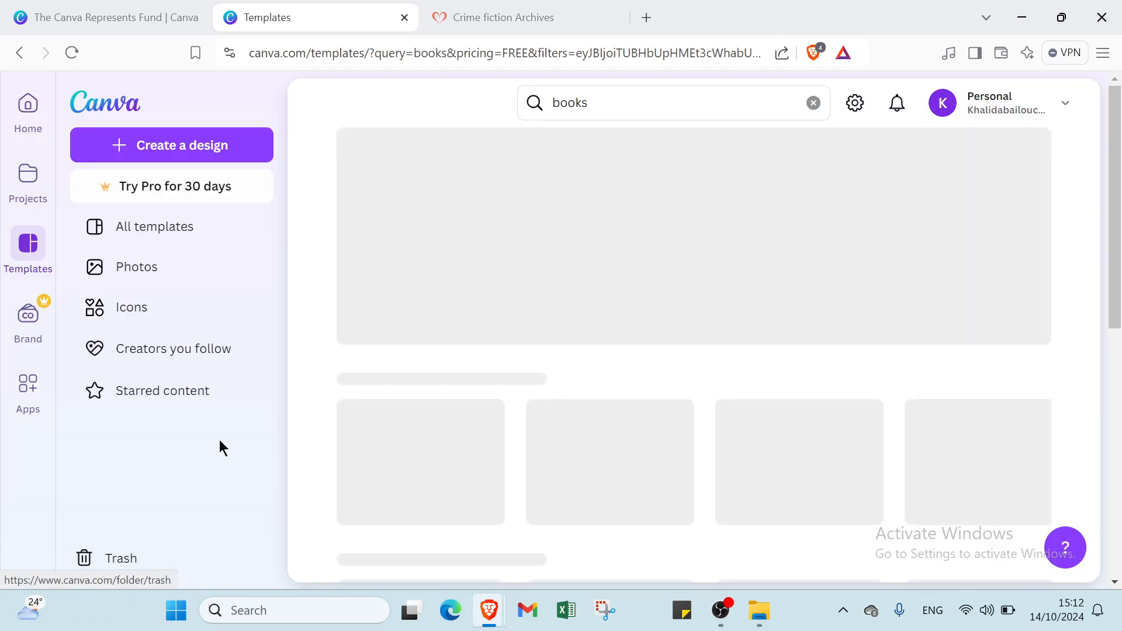
Step: Choose the Blue White Modern Book Page Border template from the filtered results and open it for customizing
scroll(228, 443, down, 4)
scroll(683, 435, up, 4)
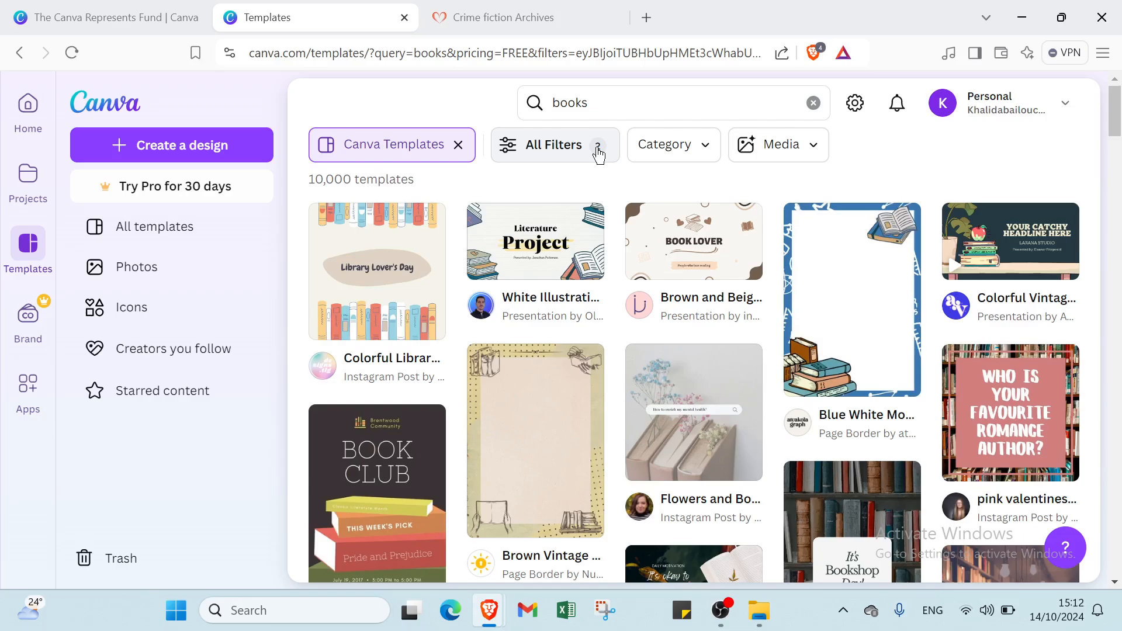
mouse_move(711, 274)
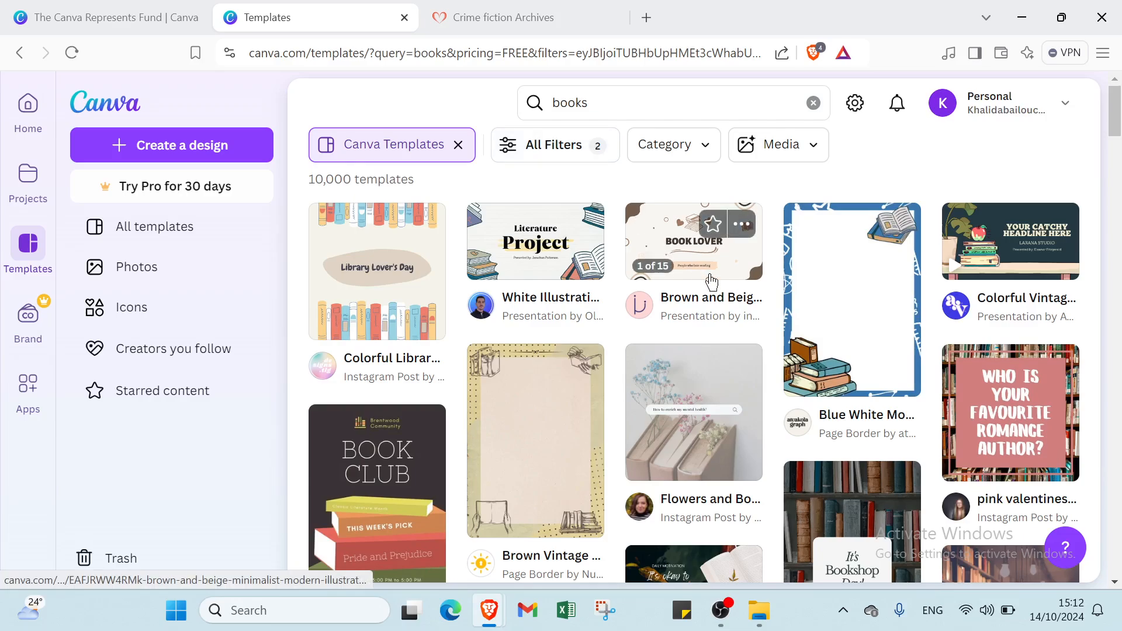
click(829, 297)
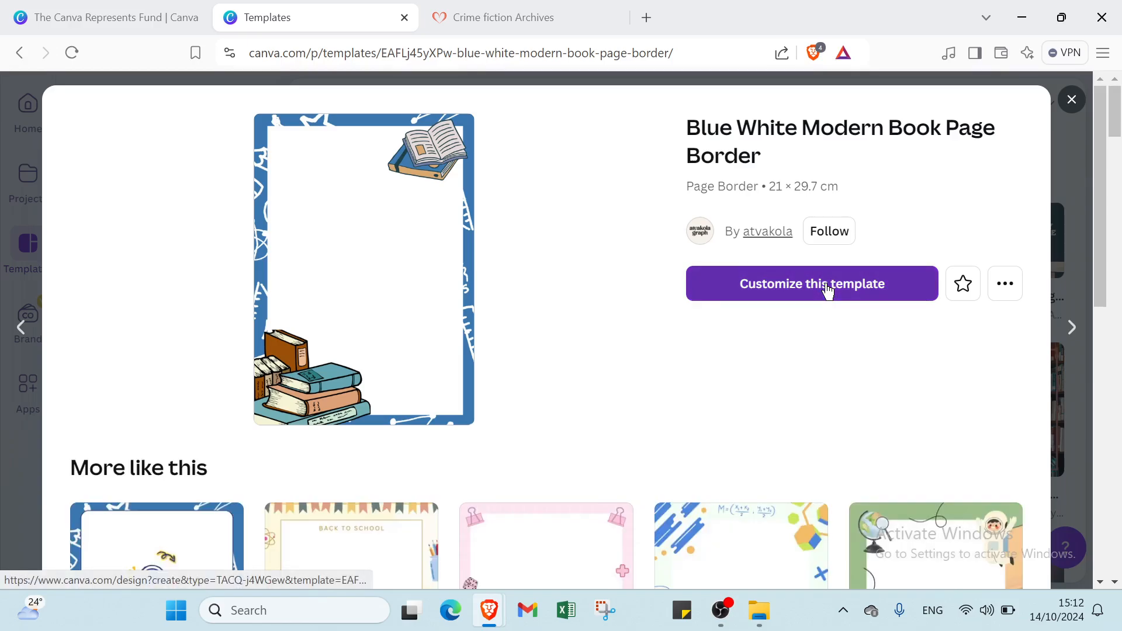
click(828, 285)
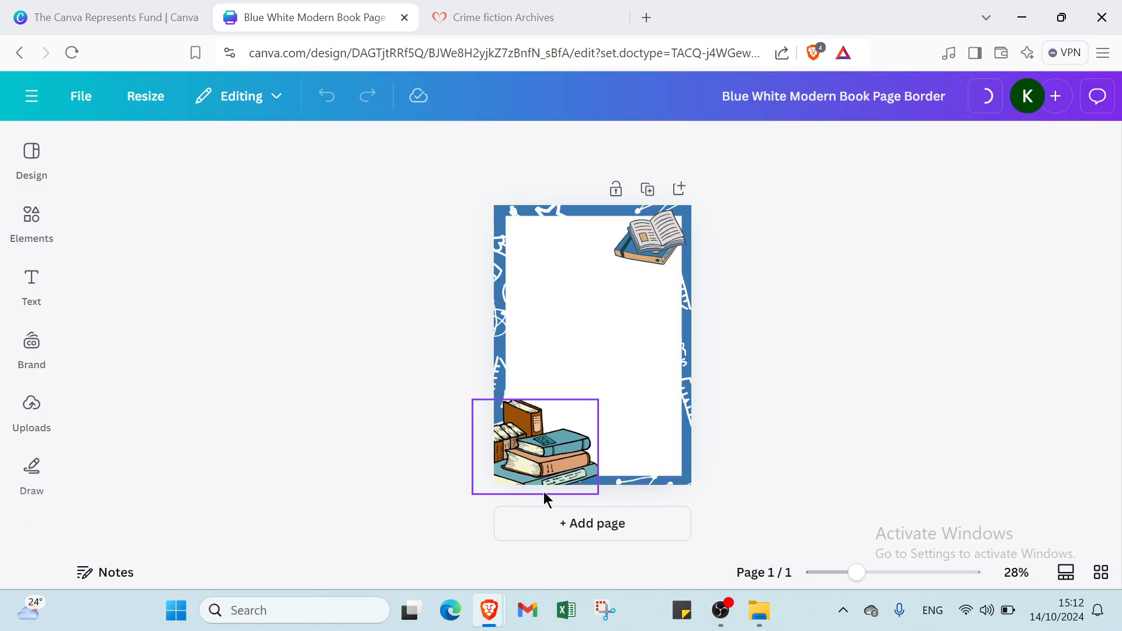
Step: Add four pages after the bordered first page of the design
click(560, 534)
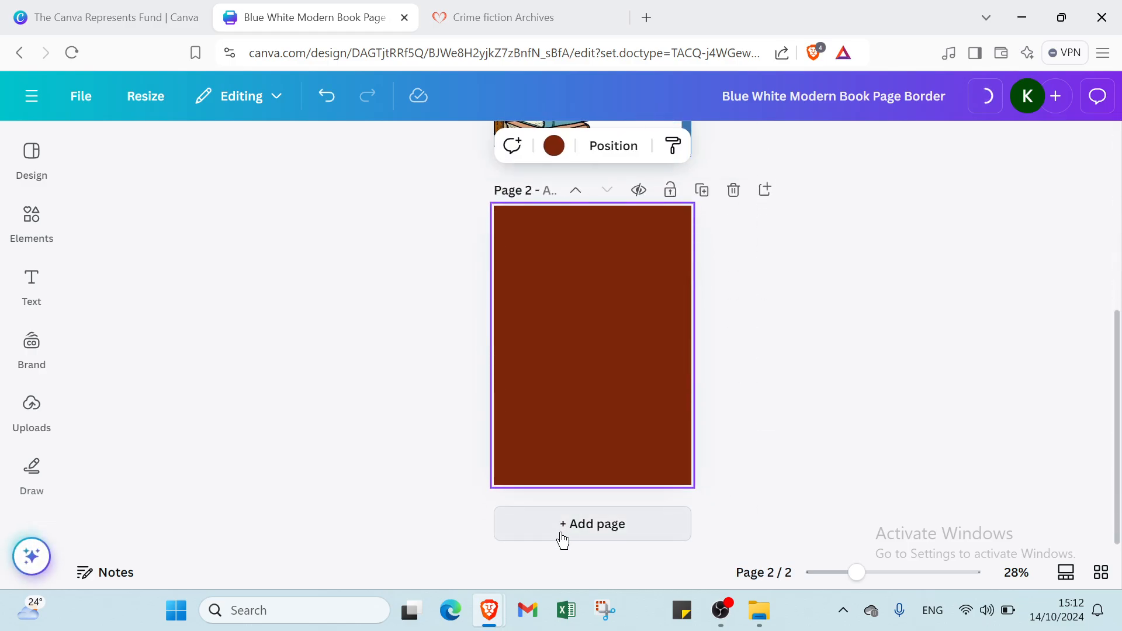
click(563, 533)
click(571, 537)
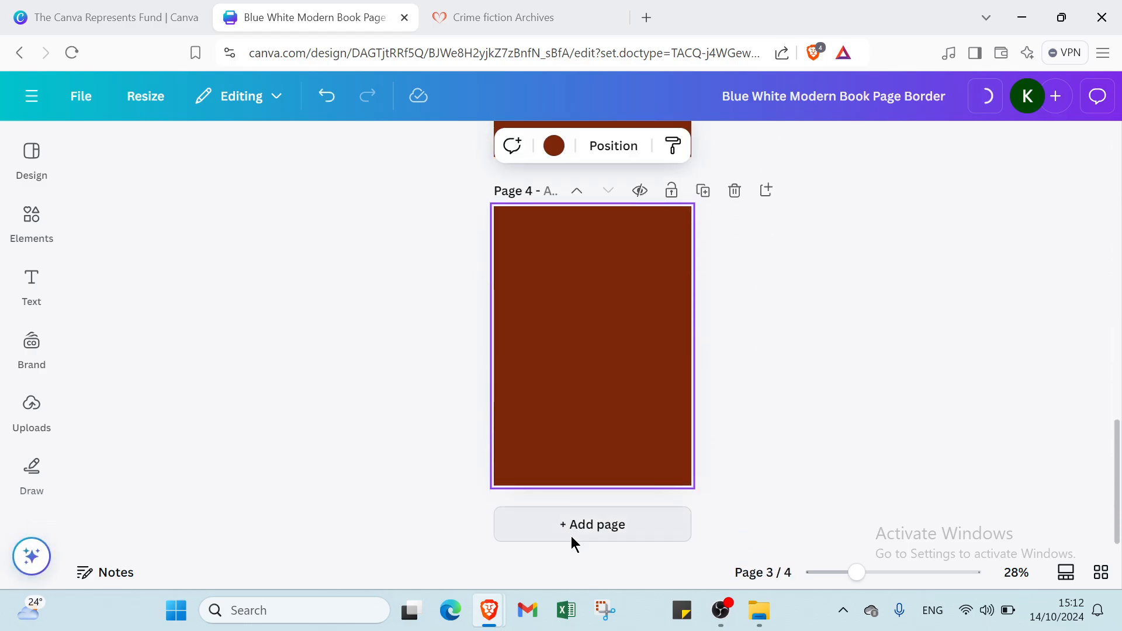
click(573, 535)
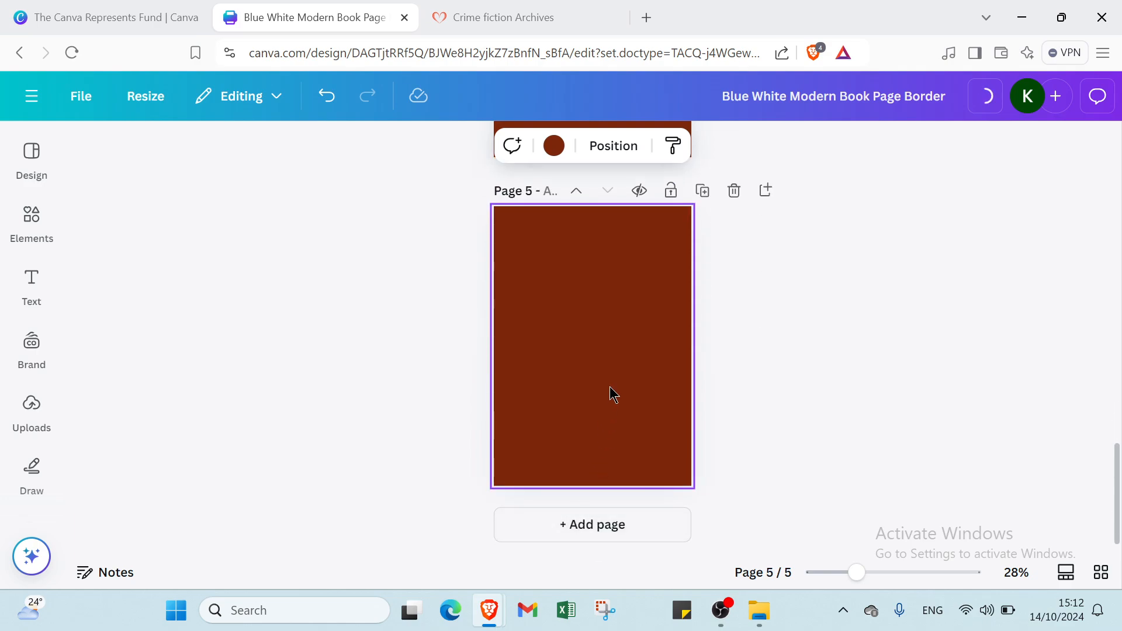
Step: Change the background colour of pages 5, 4, 3 and 2 to white
click(561, 147)
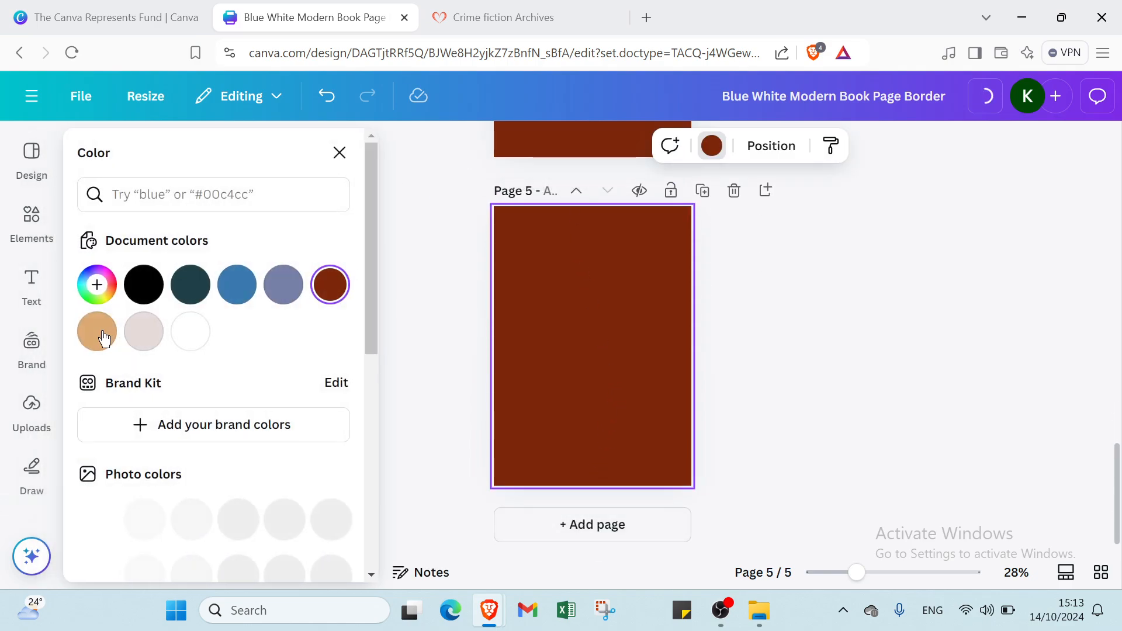
click(192, 328)
scroll(513, 333, up, 3)
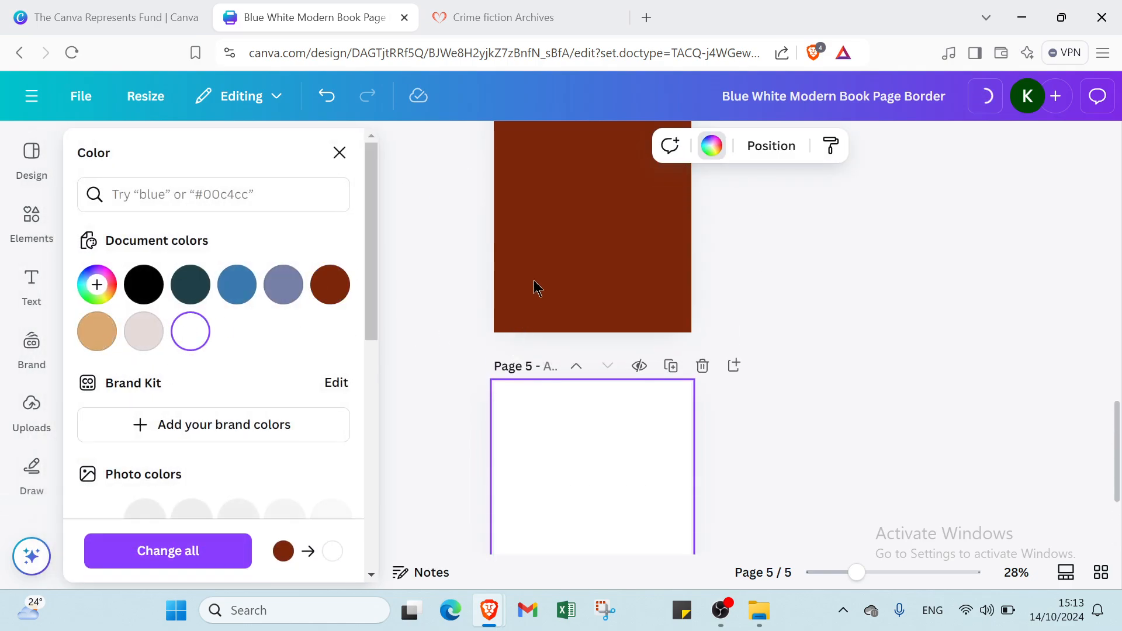
click(534, 288)
click(189, 328)
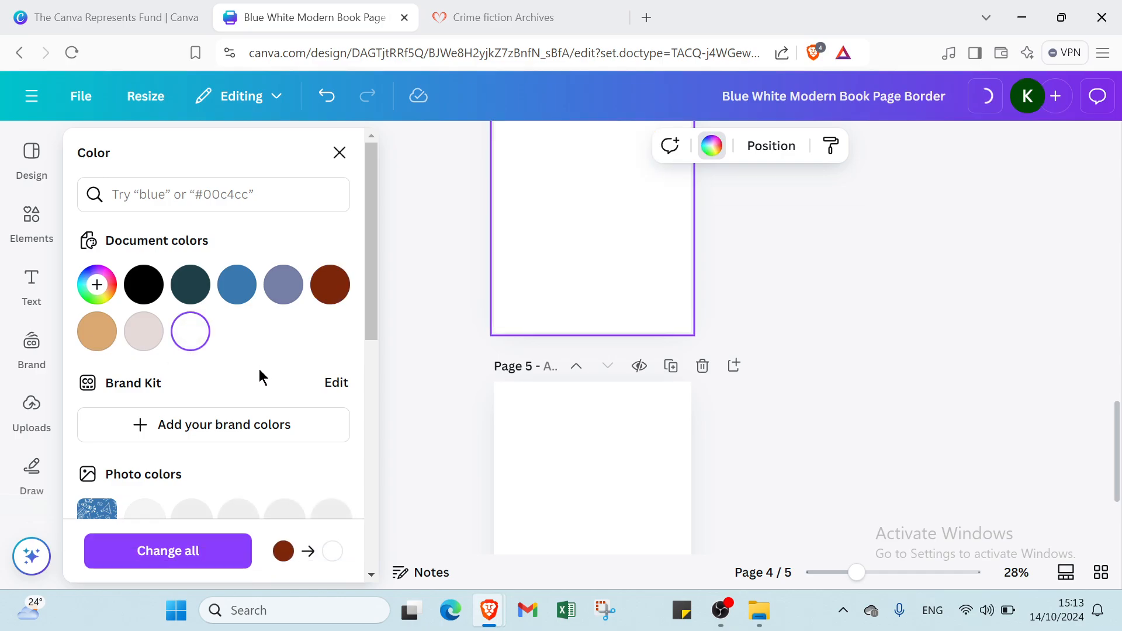
scroll(611, 339, up, 2)
scroll(611, 340, up, 5)
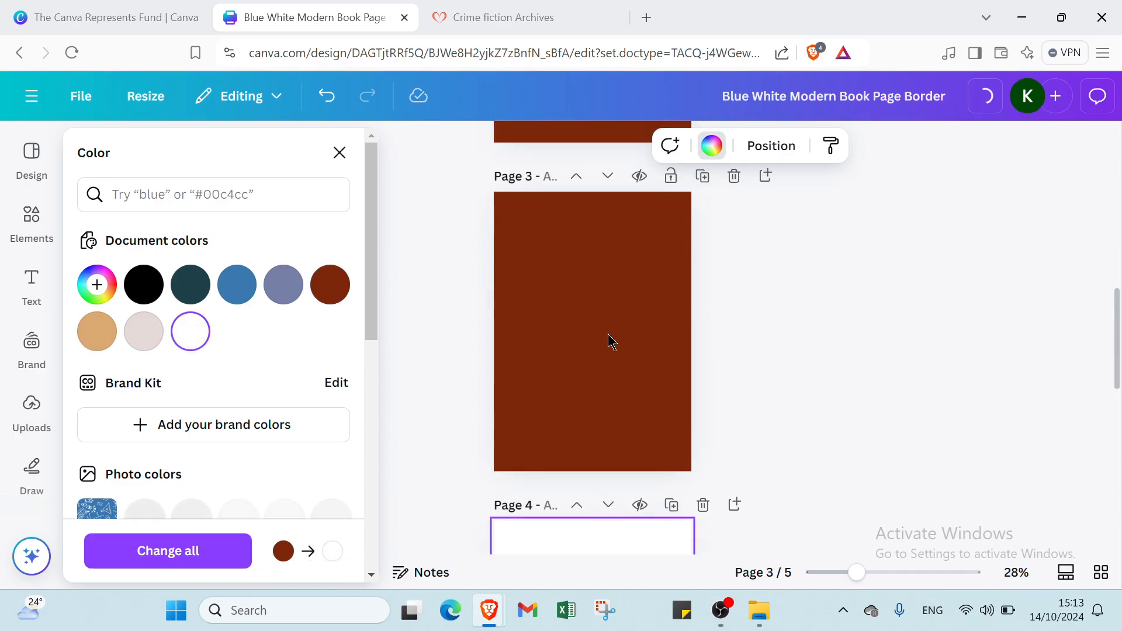
click(608, 341)
click(200, 330)
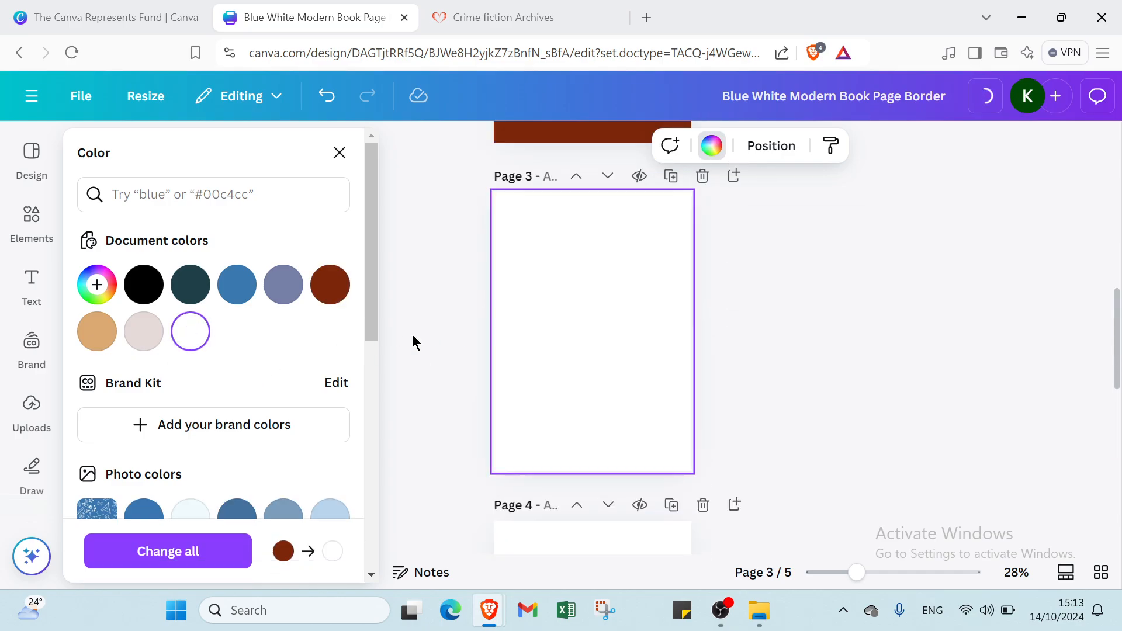
scroll(601, 380, up, 4)
click(582, 338)
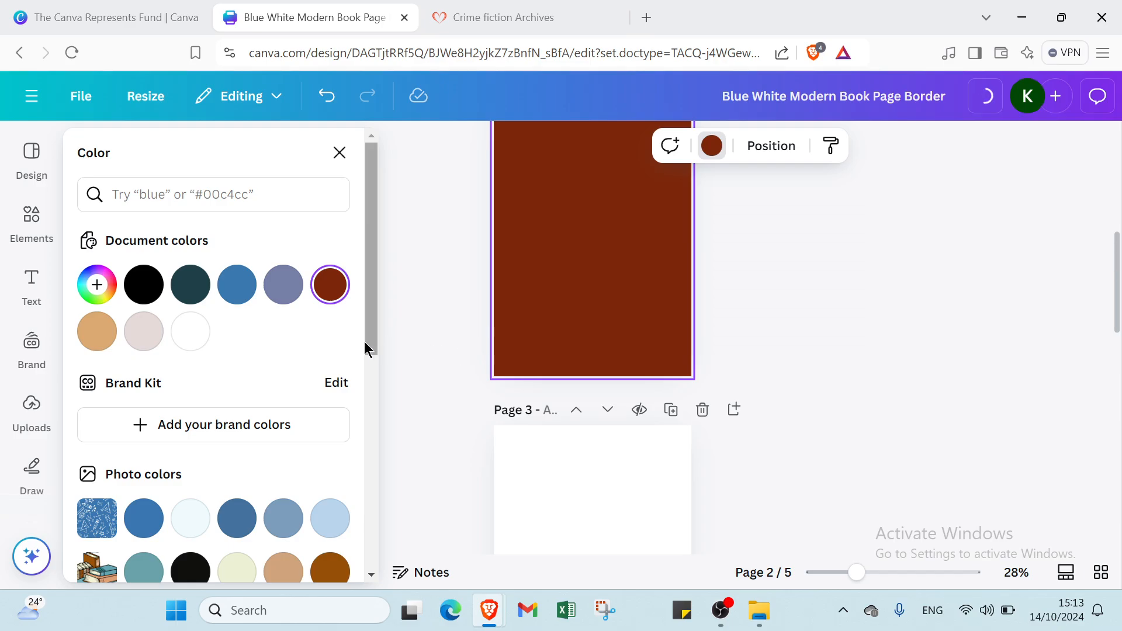
click(190, 331)
click(339, 153)
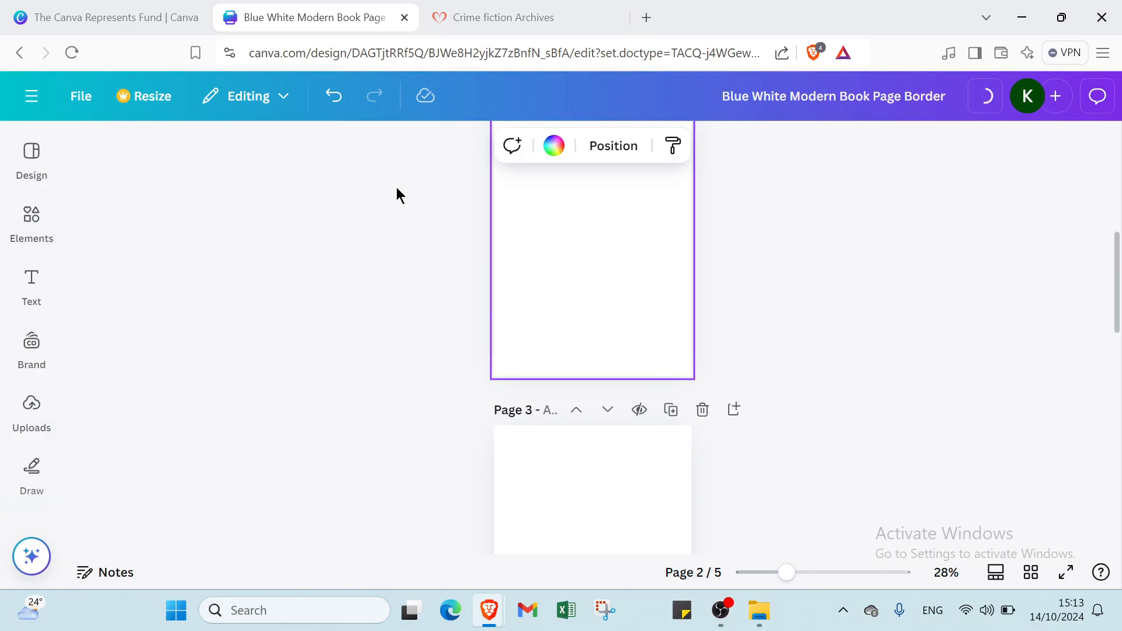
Step: Place the uploaded purple light-ray image on page 2 and stretch it to cover the whole page
scroll(397, 193, up, 7)
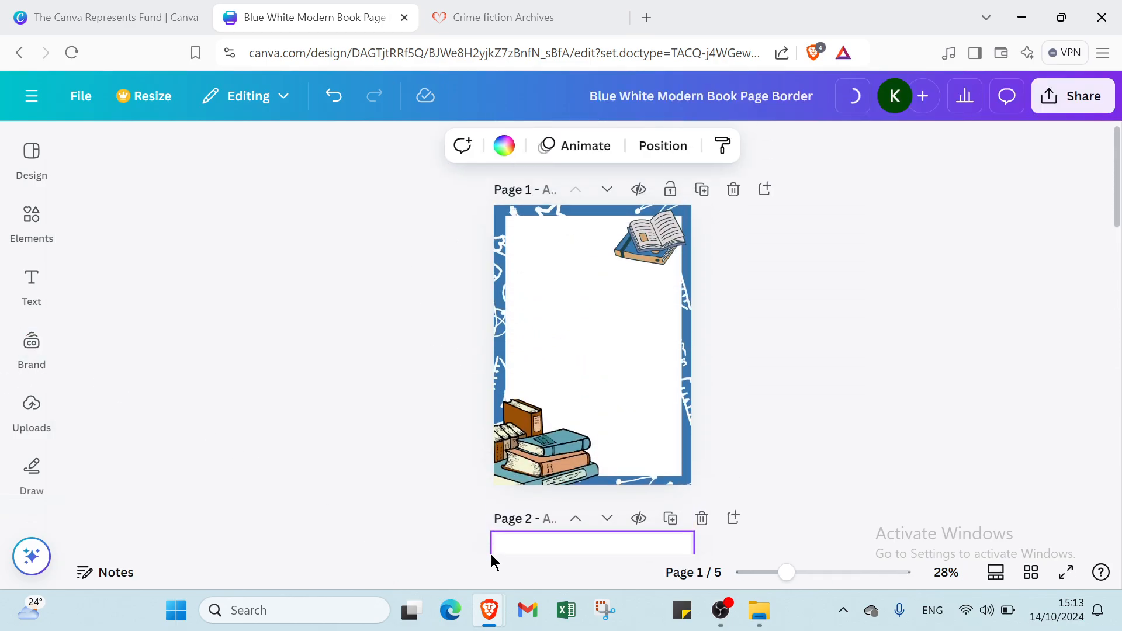
scroll(540, 508, down, 5)
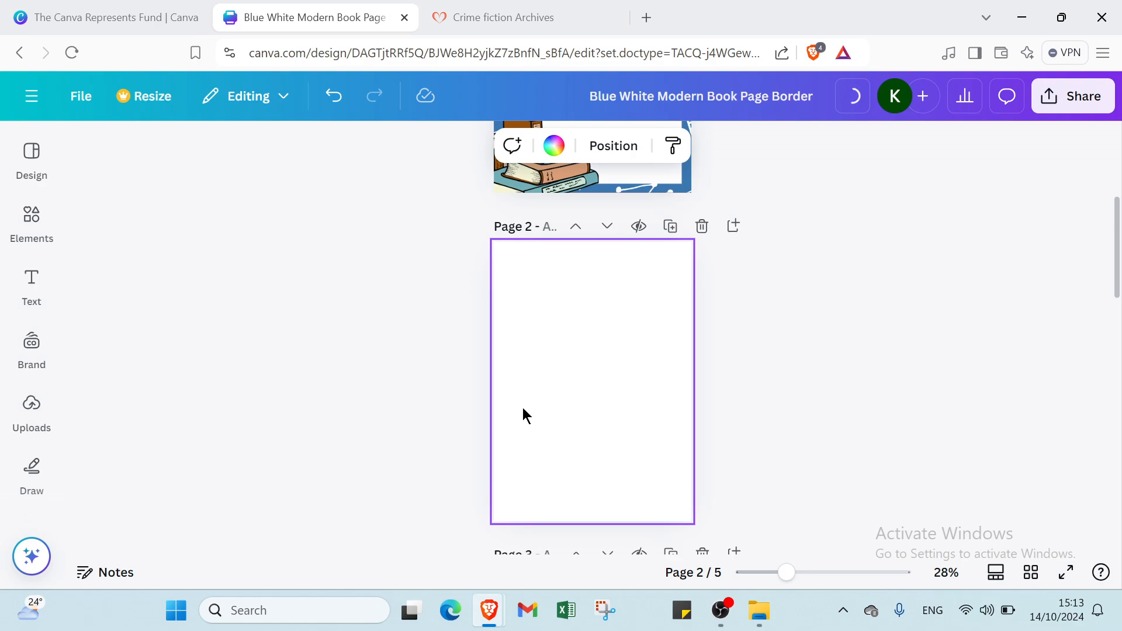
click(32, 411)
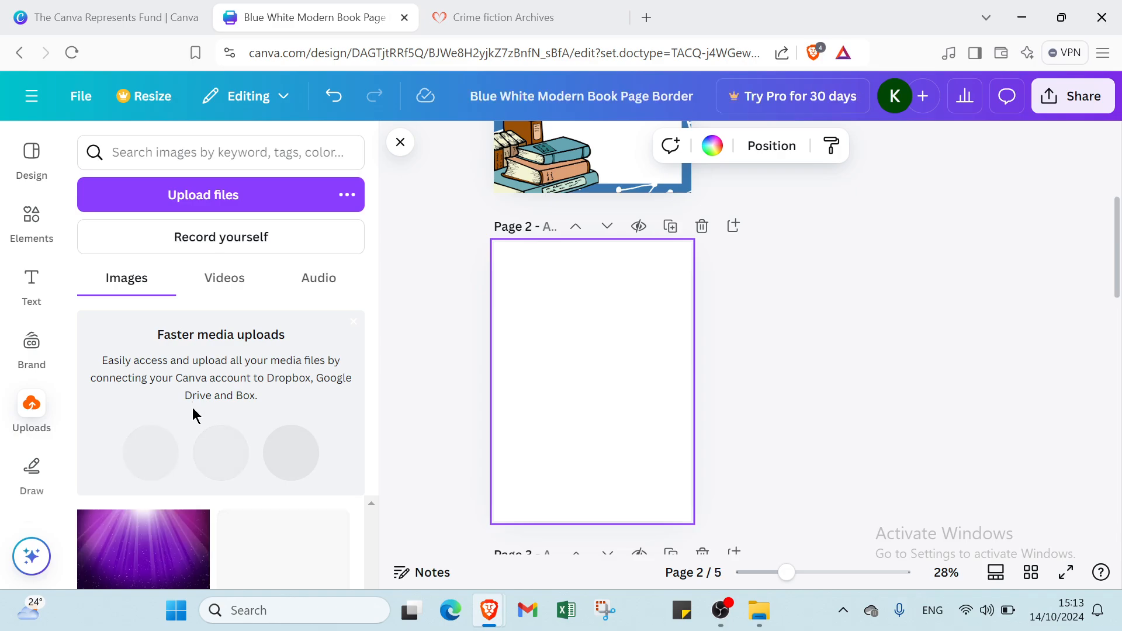
click(145, 552)
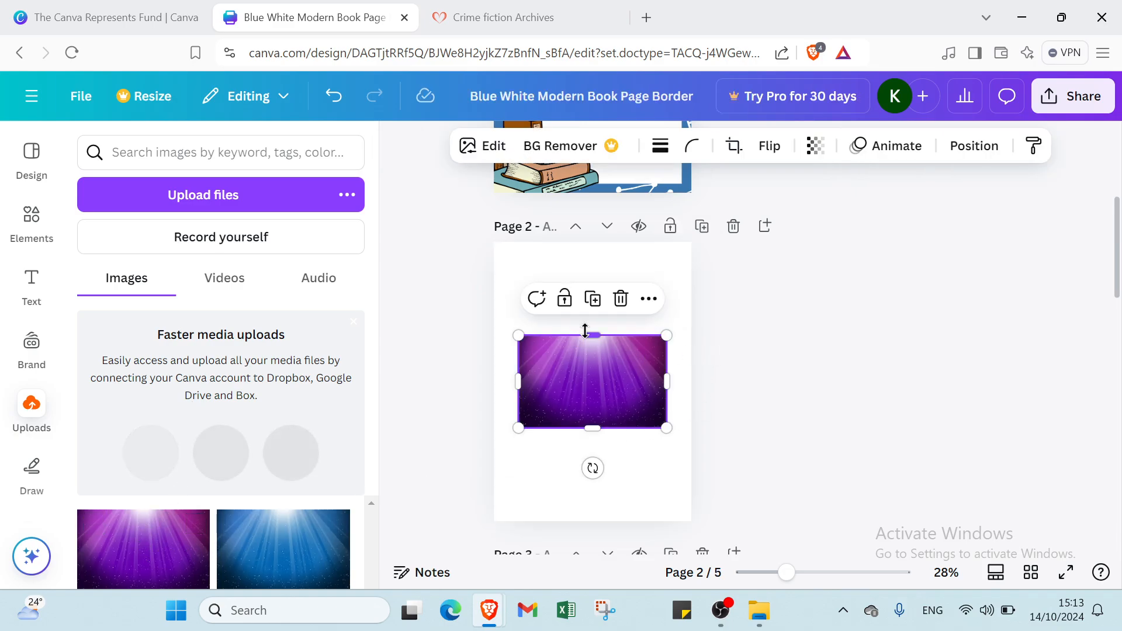
drag(585, 327, 581, 241)
drag(590, 427, 592, 521)
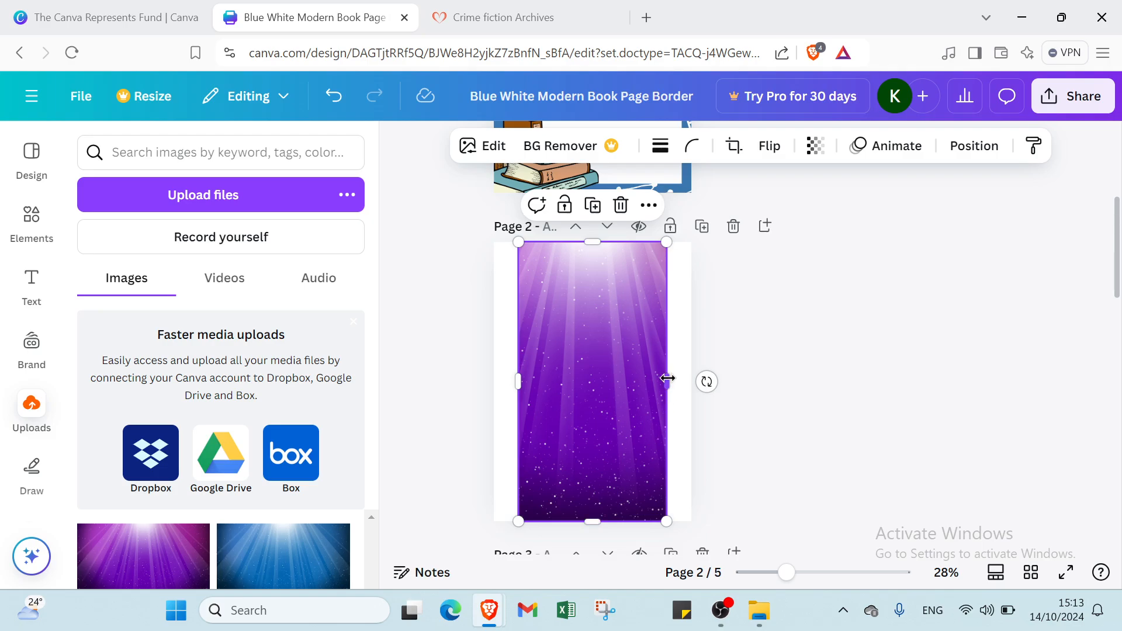
drag(666, 379, 691, 376)
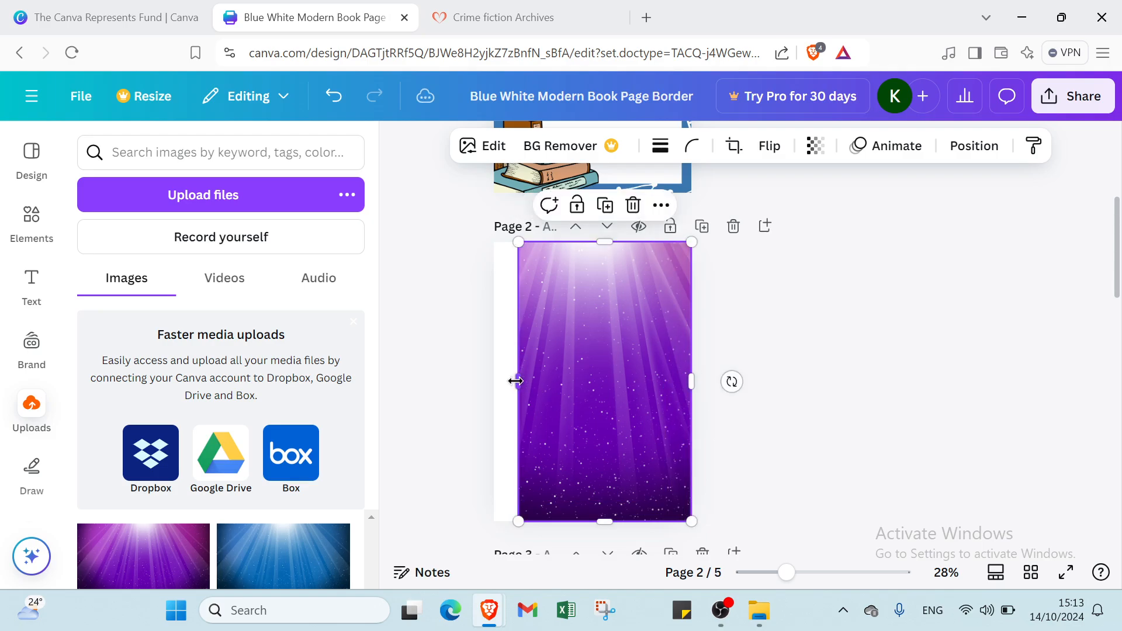
drag(504, 380, 495, 381)
click(841, 353)
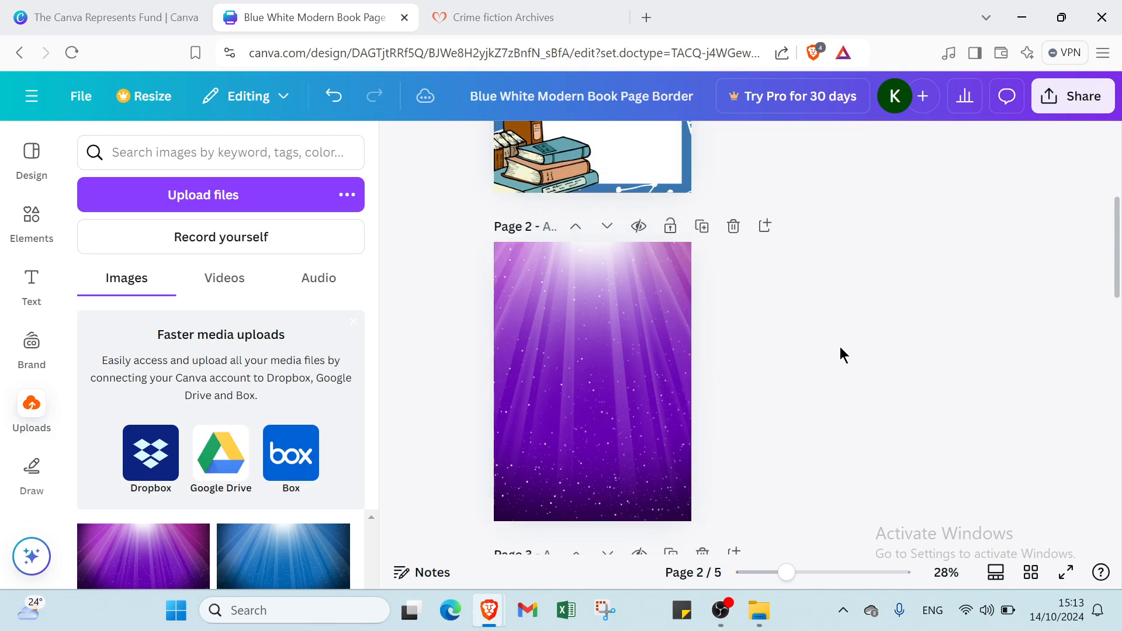
Step: Copy the stacked-books illustration from page 1 onto page 2 and shift it fully inside the page's lower-left corner
click(575, 191)
scroll(555, 263, up, 3)
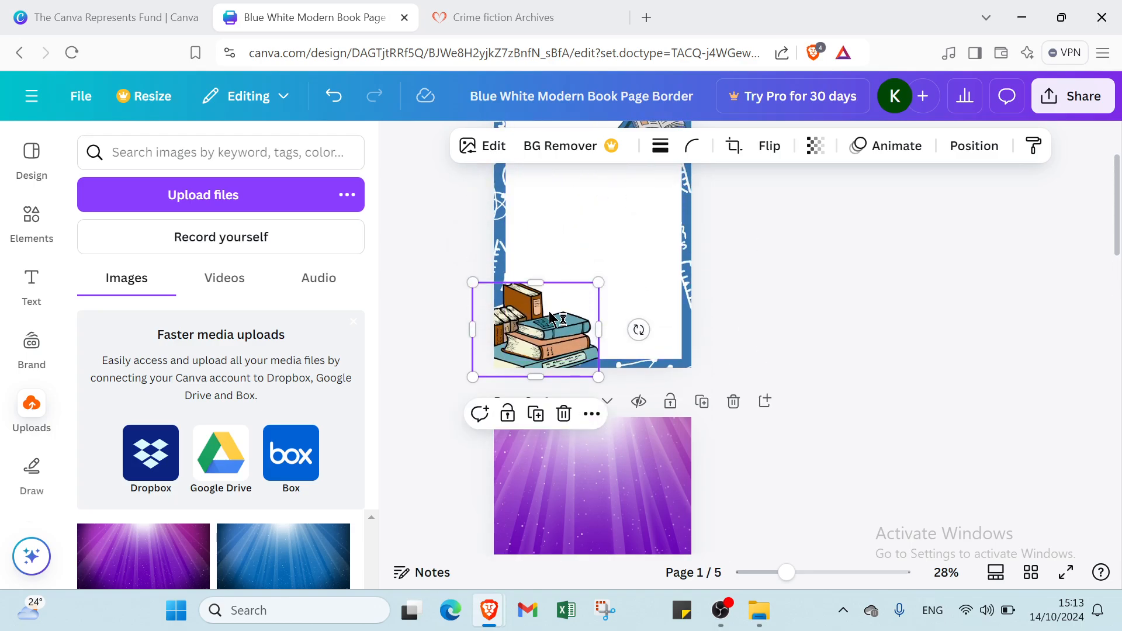
scroll(561, 408, down, 4)
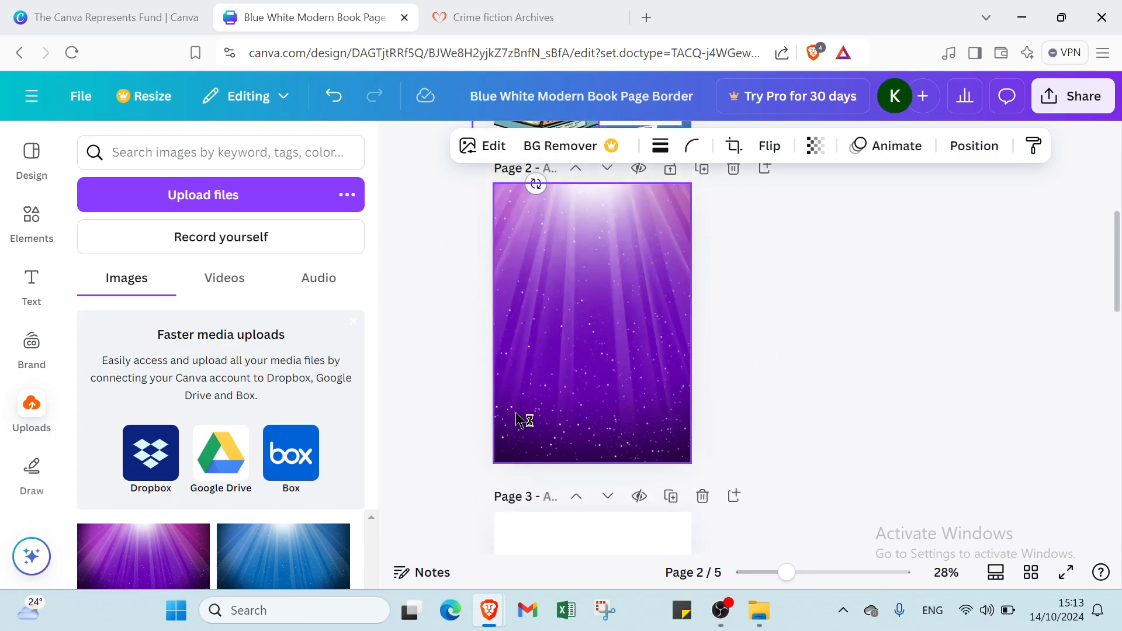
click(515, 420)
key(ctrl+v)
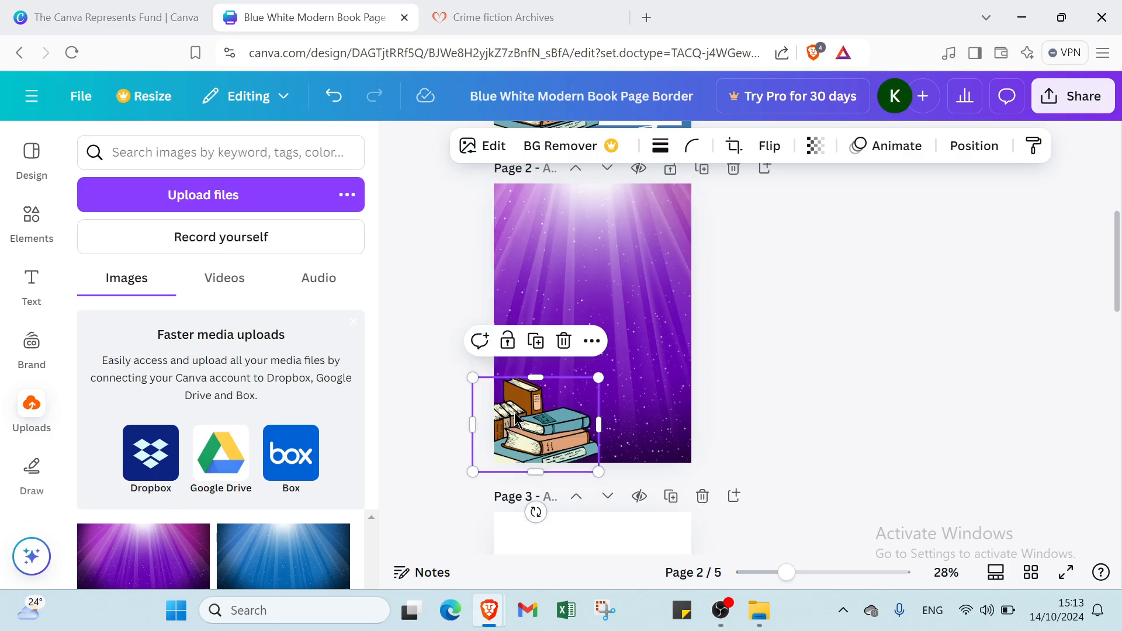
drag(521, 393, 544, 392)
Step: Copy the open-book illustration from page 1 onto page 2 and align it with the page's upper-right corner
scroll(671, 315, up, 5)
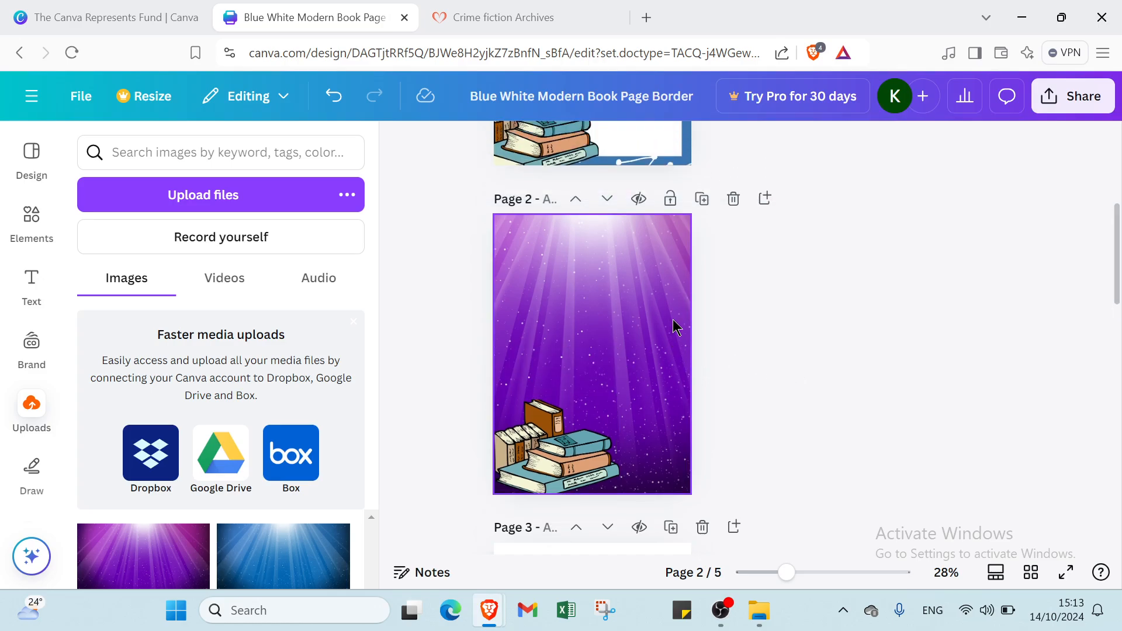
click(650, 231)
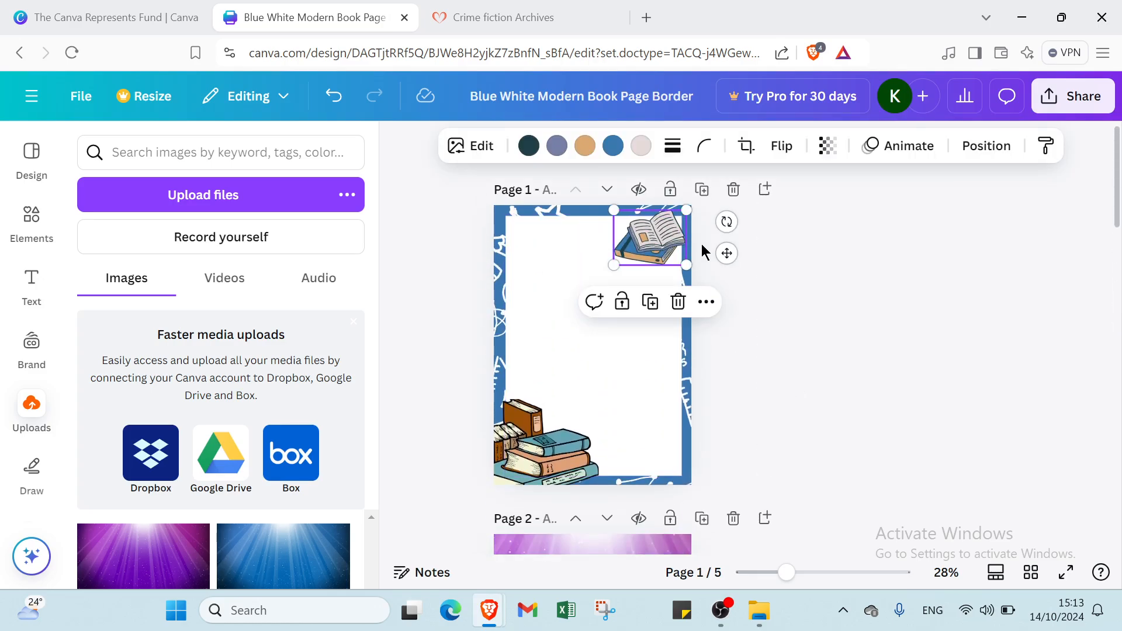
scroll(648, 351, down, 4)
click(629, 379)
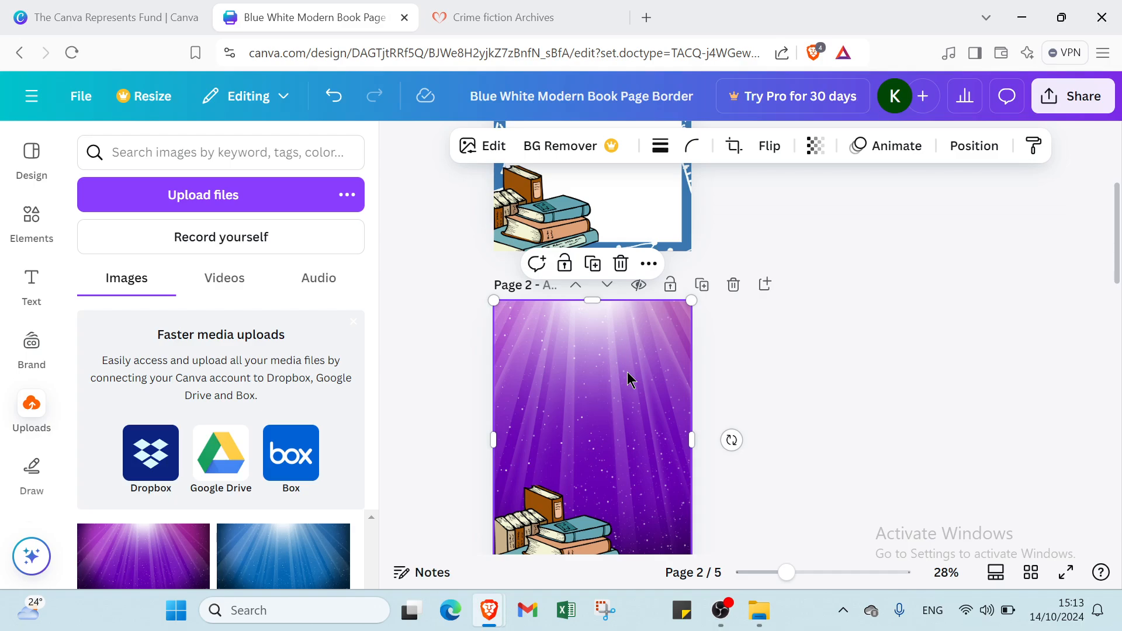
key(ctrl+v)
click(608, 371)
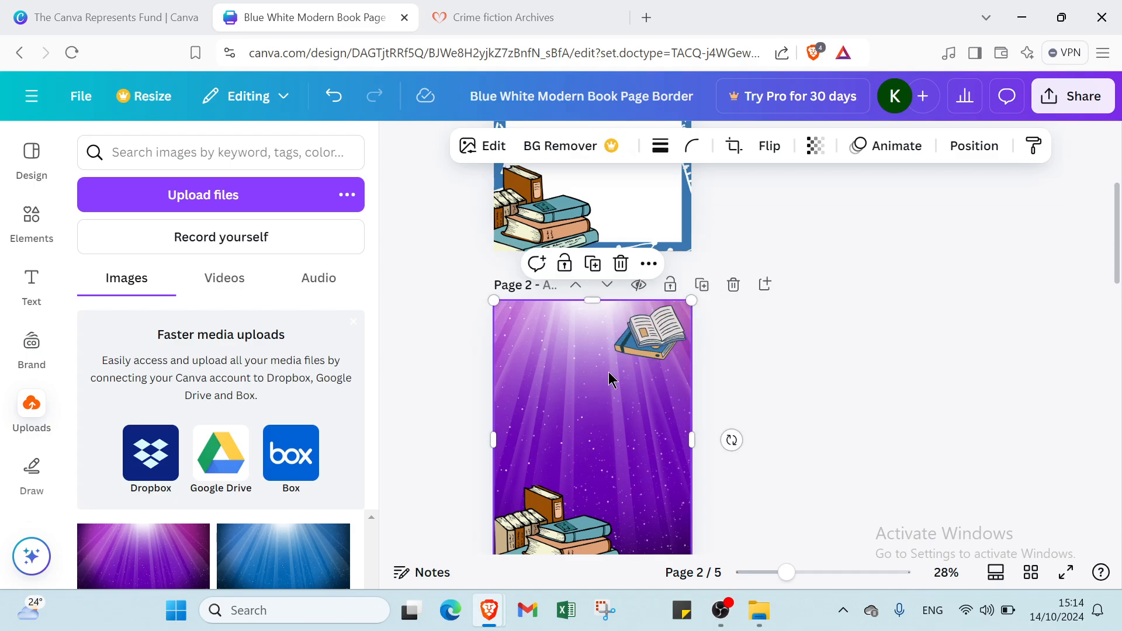
click(645, 328)
drag(646, 327, 649, 323)
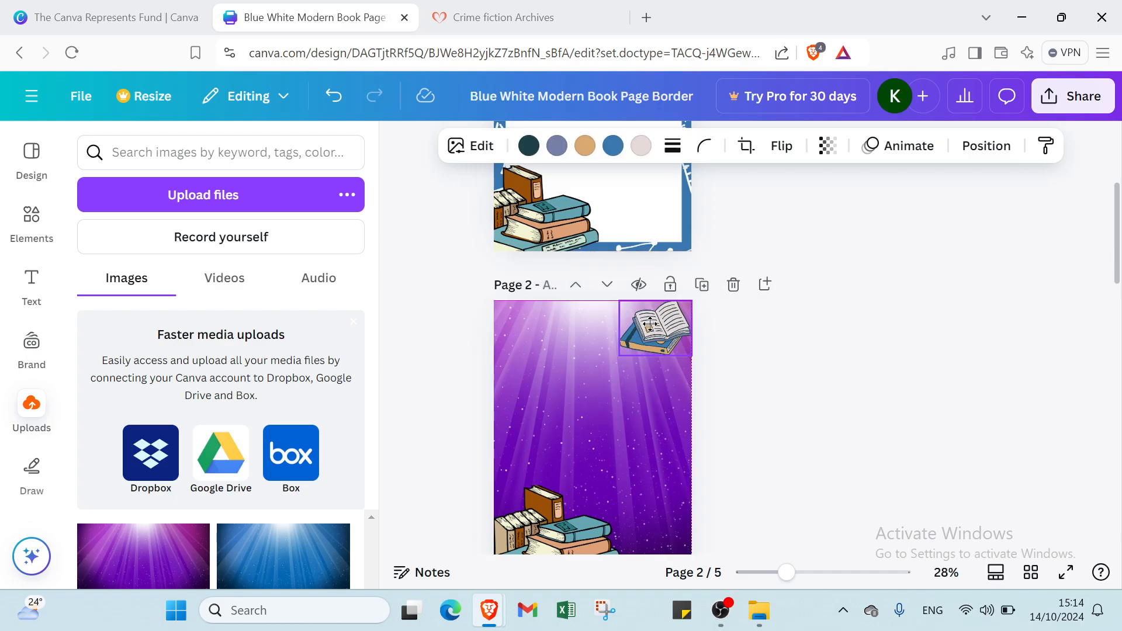
click(531, 382)
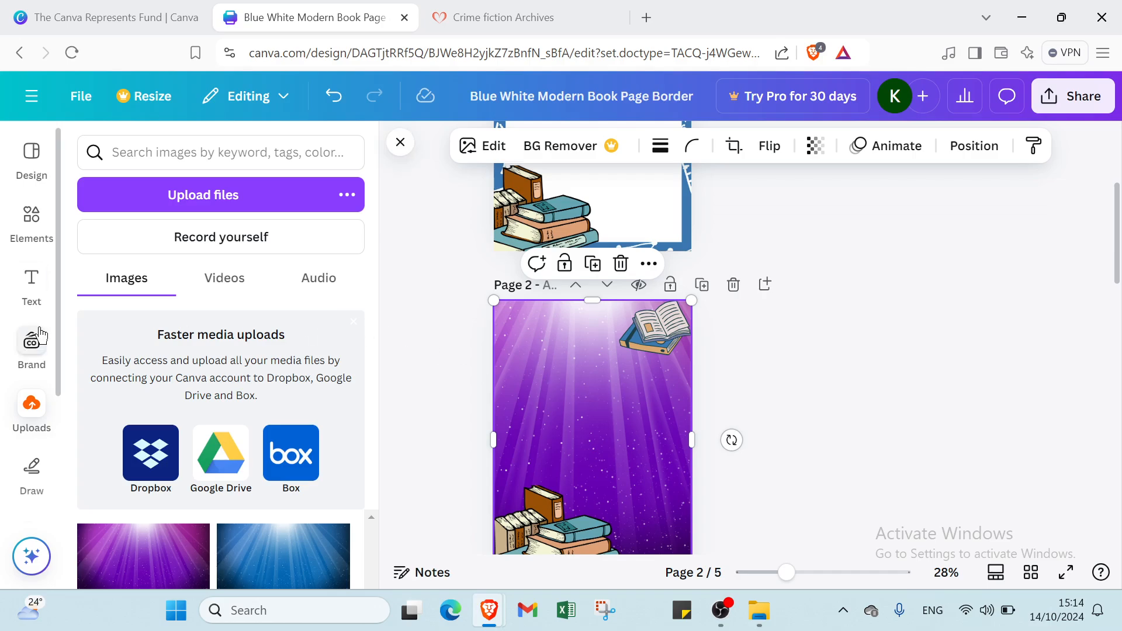
Step: Add a heading to page 2, move it to just below the open-book illustration, and set its font size to 64
click(30, 312)
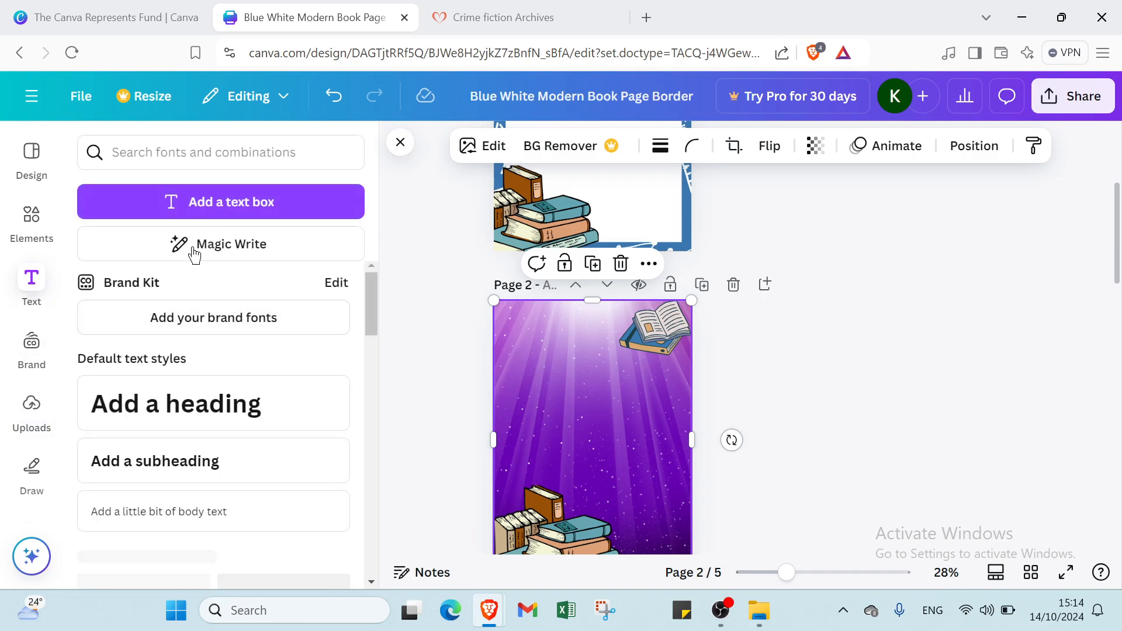
click(165, 399)
click(982, 375)
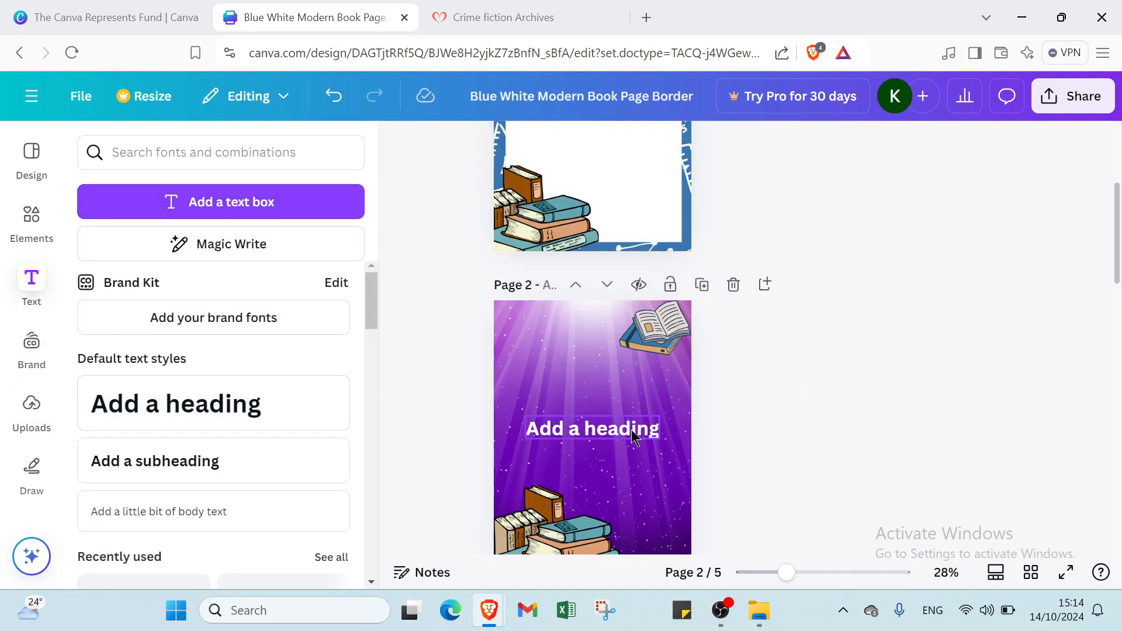
drag(632, 434, 625, 372)
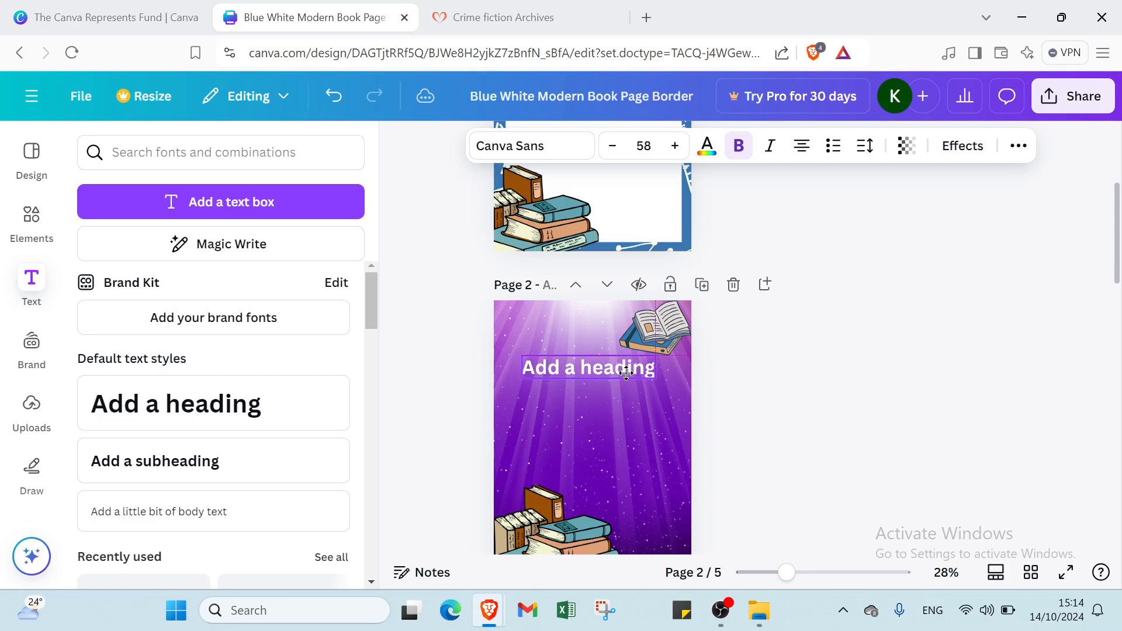
click(643, 145)
scroll(625, 421, down, 6)
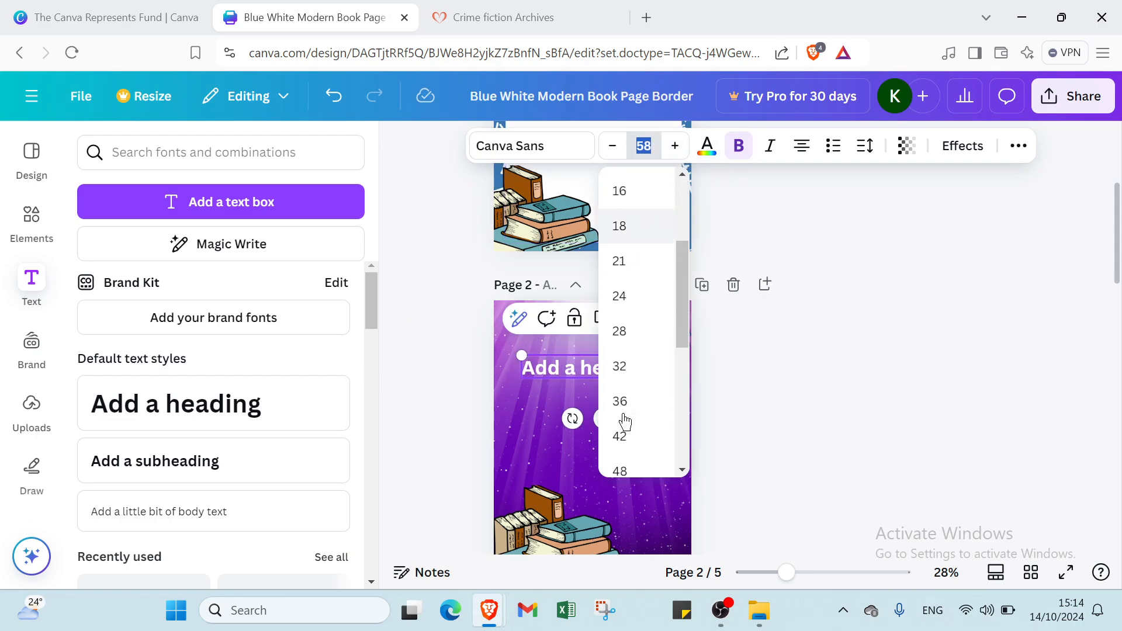
click(631, 371)
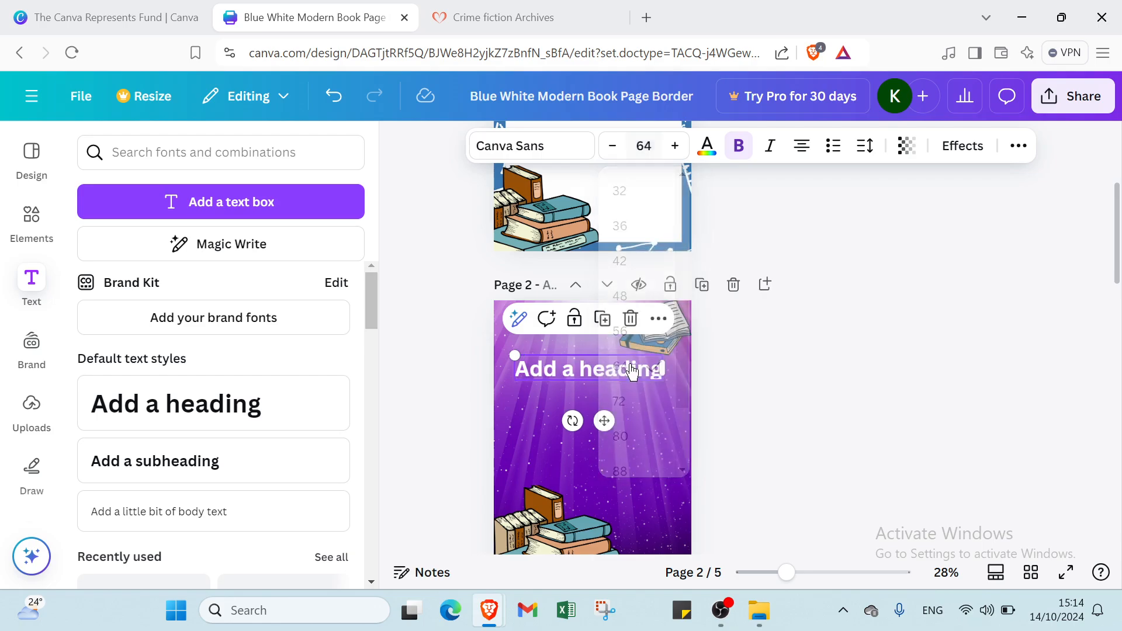
Step: Colour the page 2 heading black and replace its text with "CRIME"
click(706, 149)
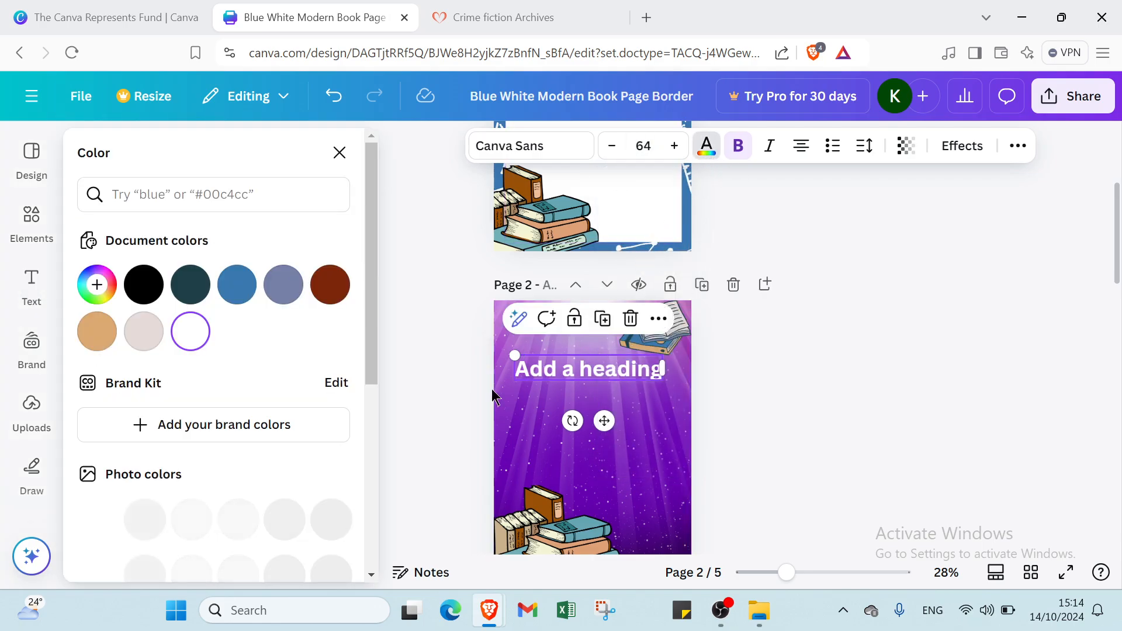
double_click(521, 373)
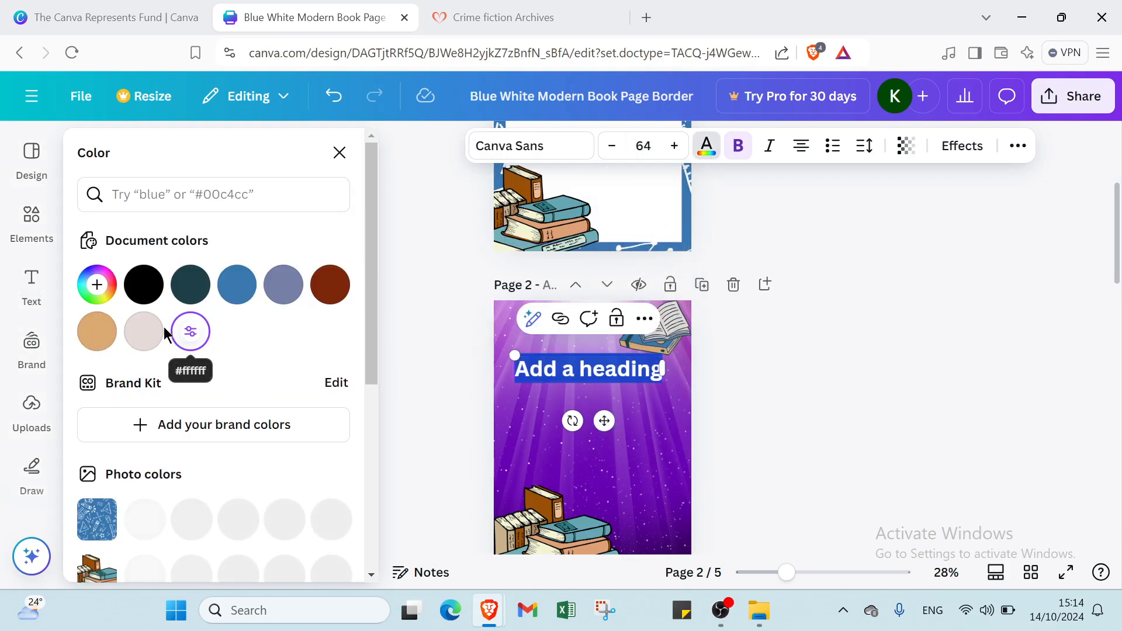
click(144, 284)
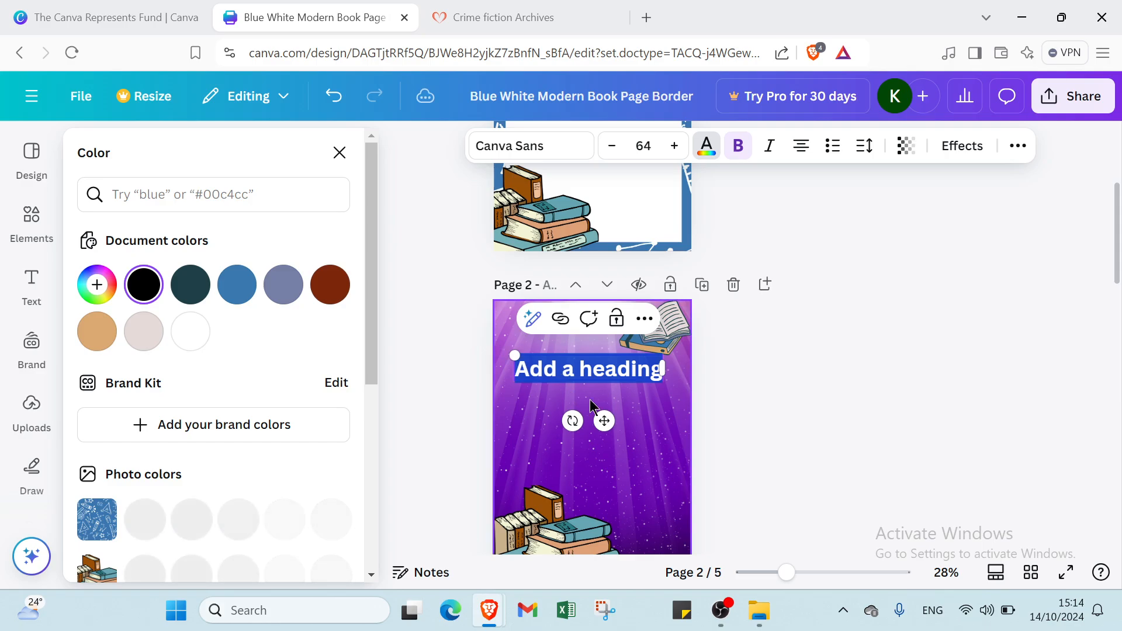
text(C)
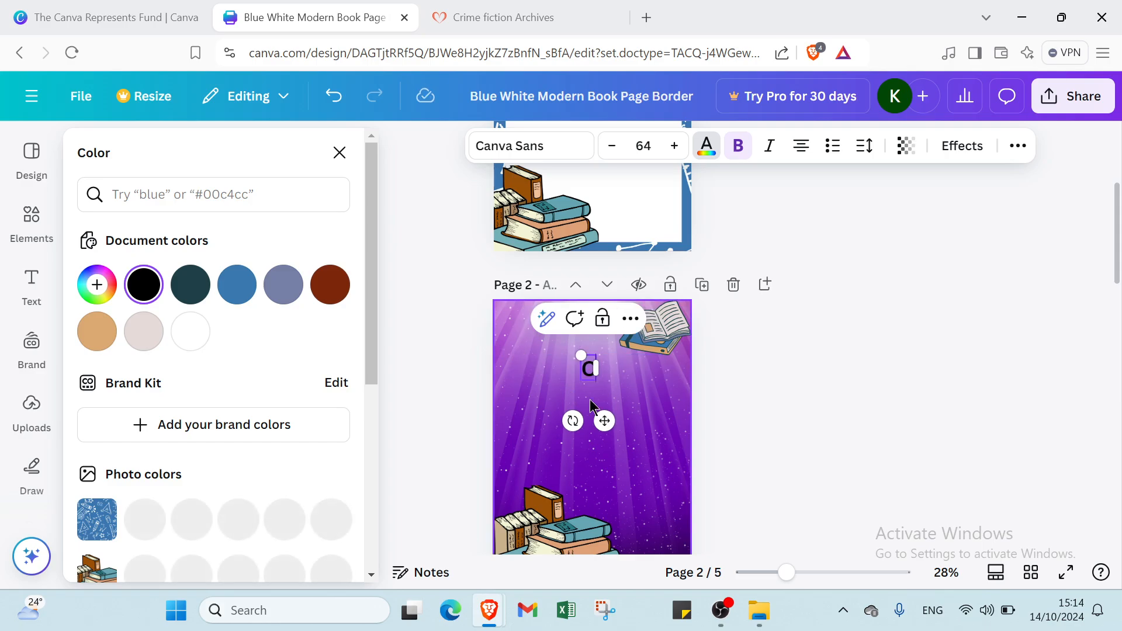
text(RIME)
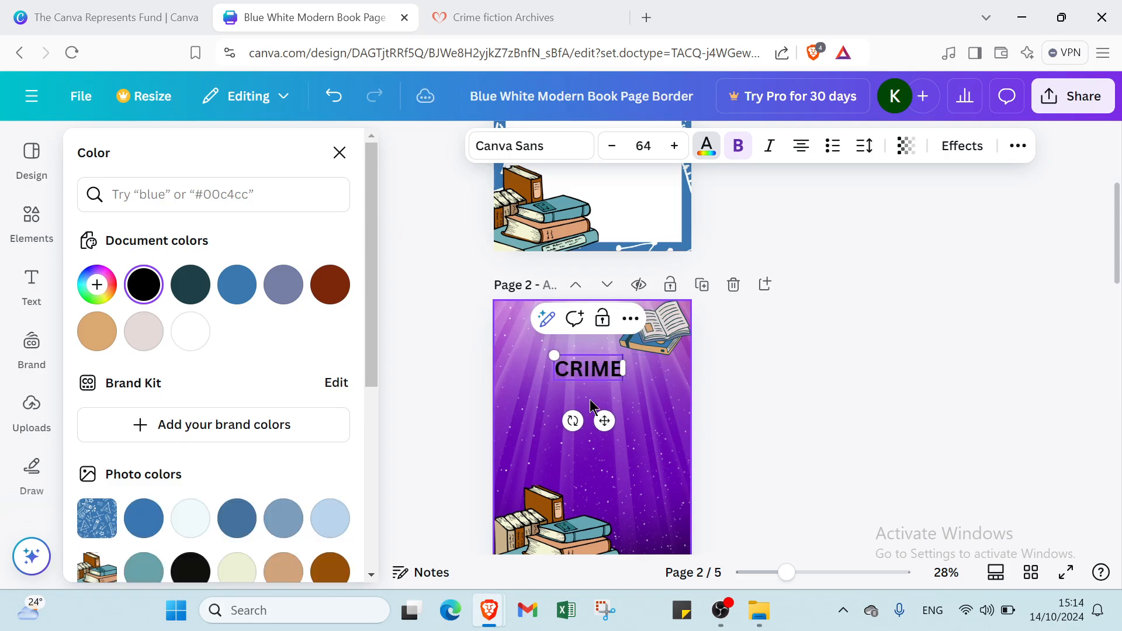
click(492, 392)
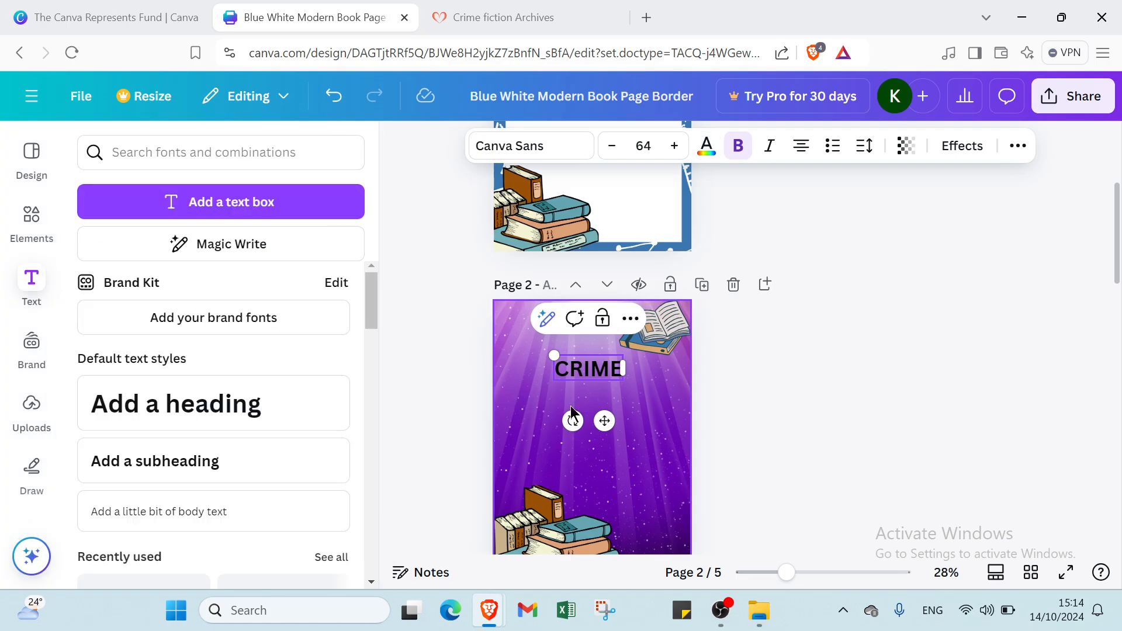
click(706, 409)
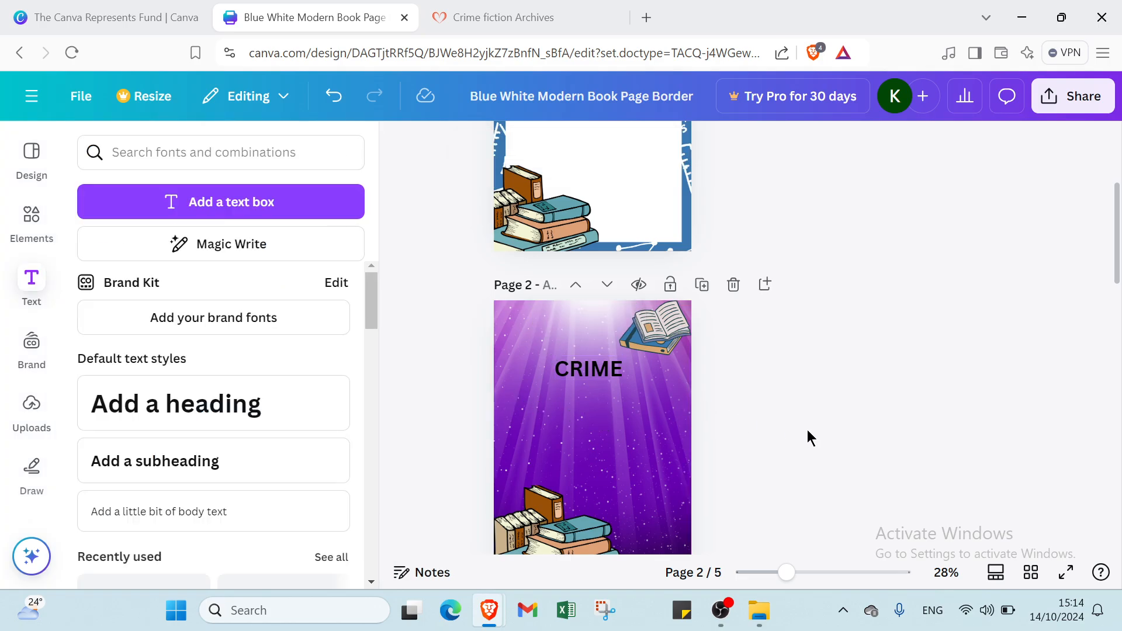
Step: Add a subheading to page 2, set its font size to 36 and colour it white
click(584, 412)
click(138, 463)
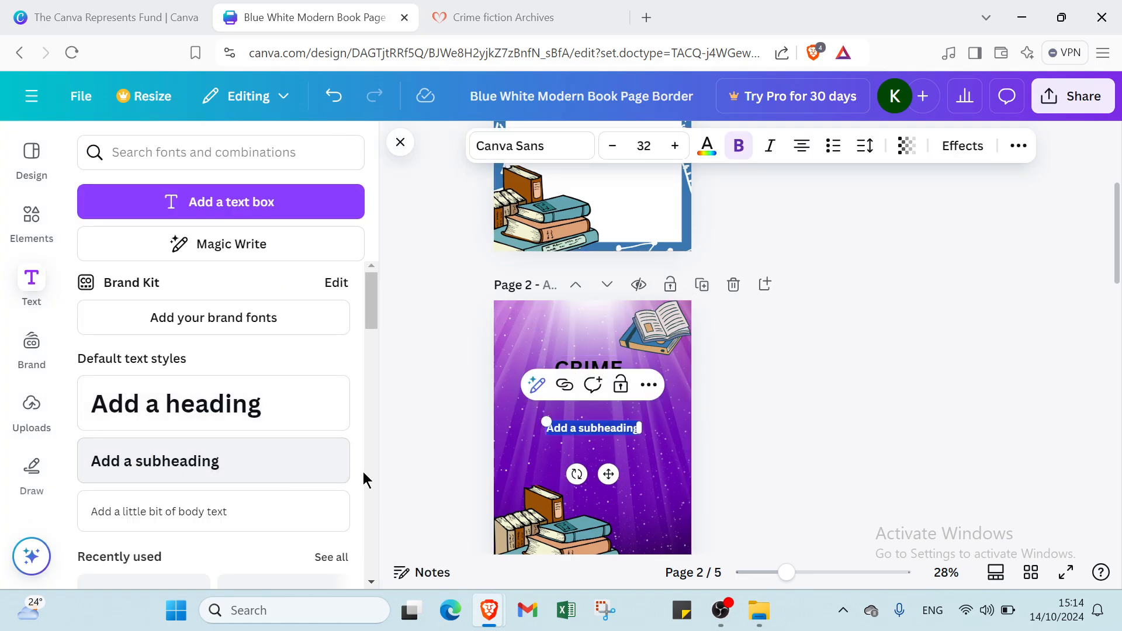
click(645, 144)
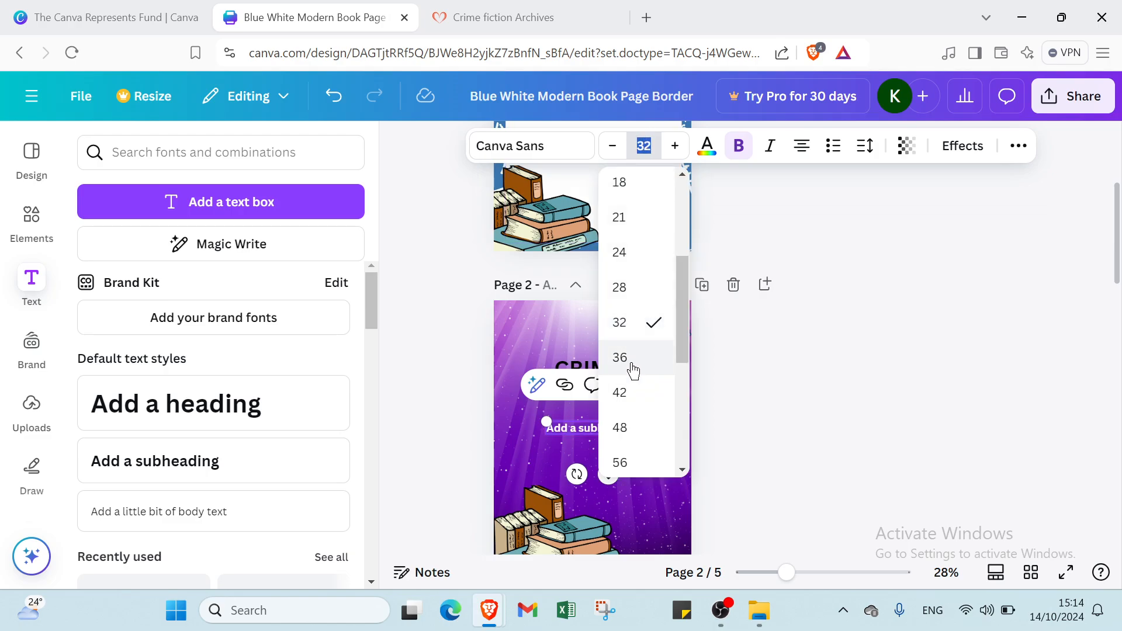
click(633, 358)
click(706, 146)
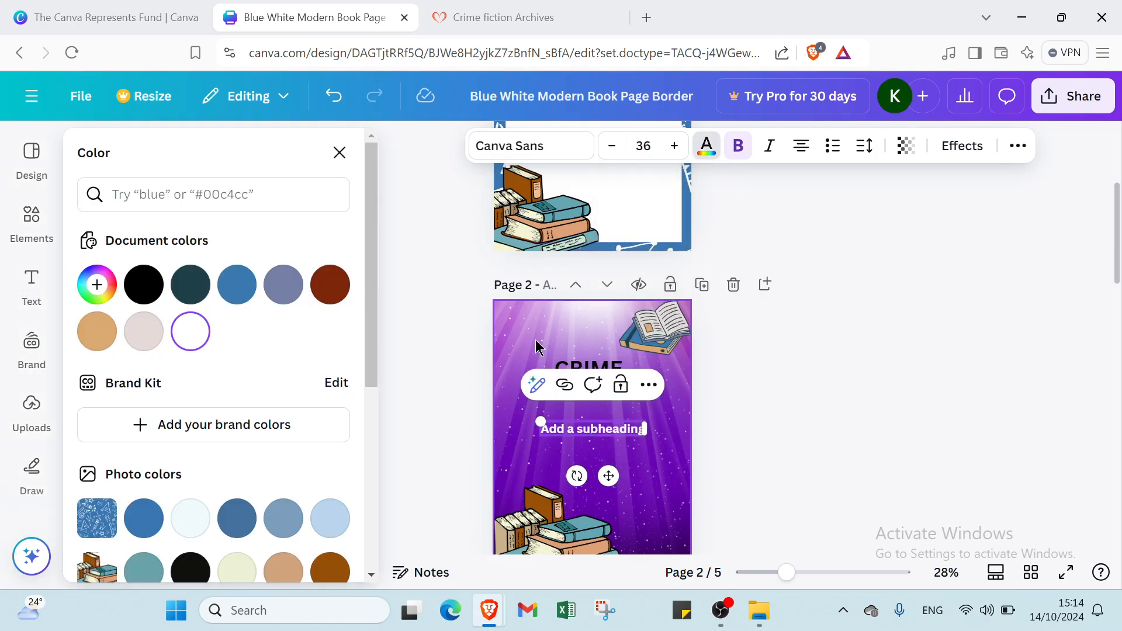
click(190, 331)
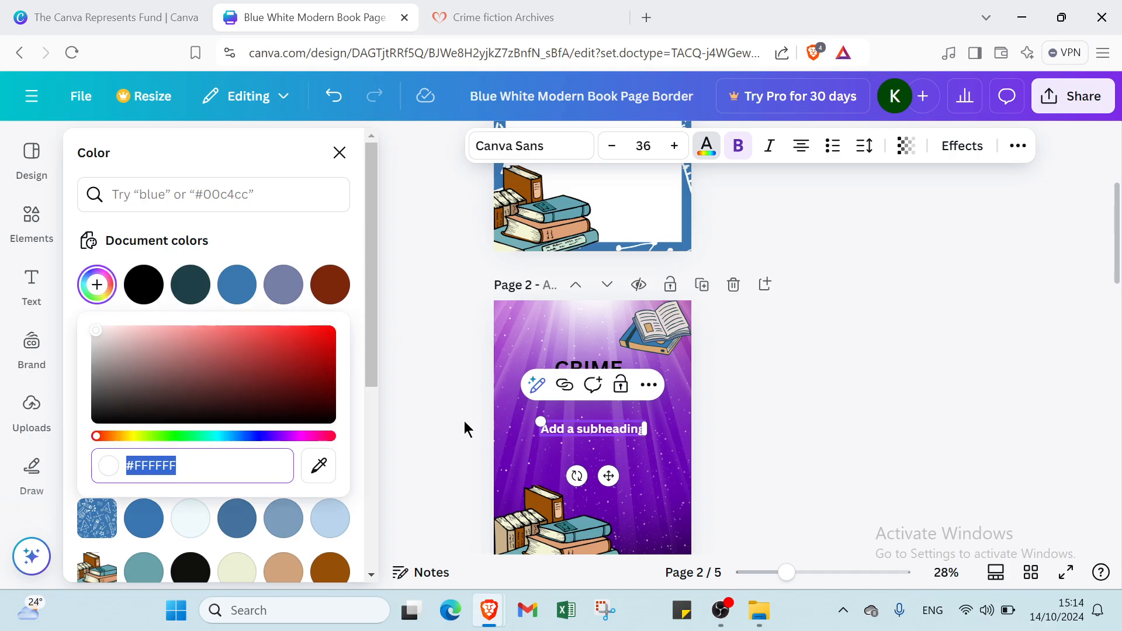
click(793, 407)
Step: Replace the page 2 subheading's text with the author's full name in capitals and move it directly beneath the CRIME heading
click(653, 444)
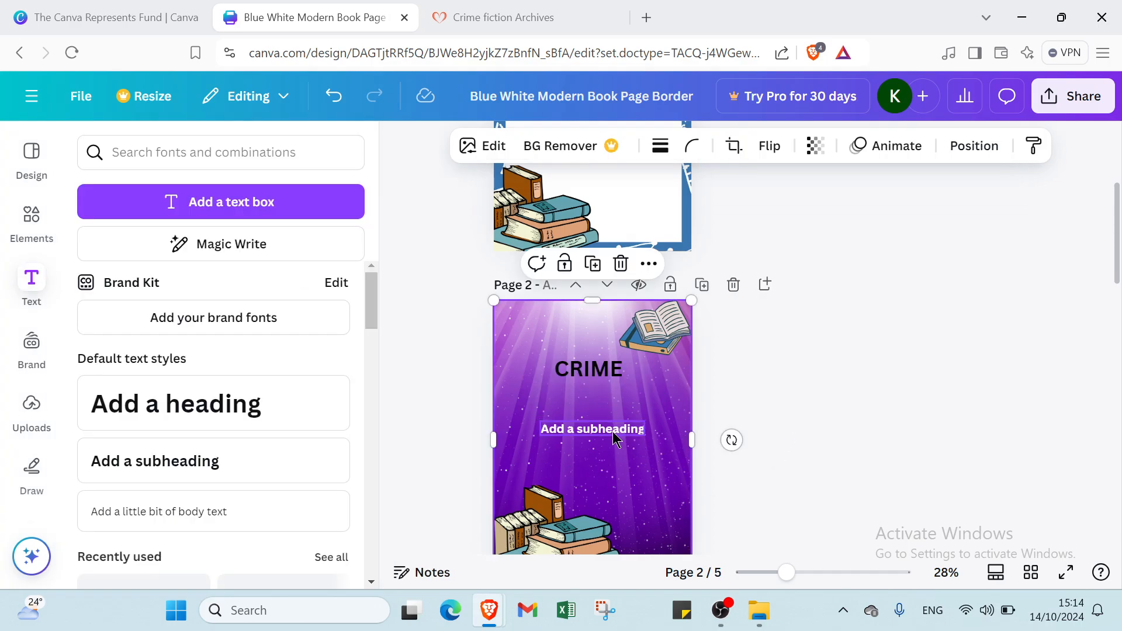
click(612, 432)
double_click(612, 432)
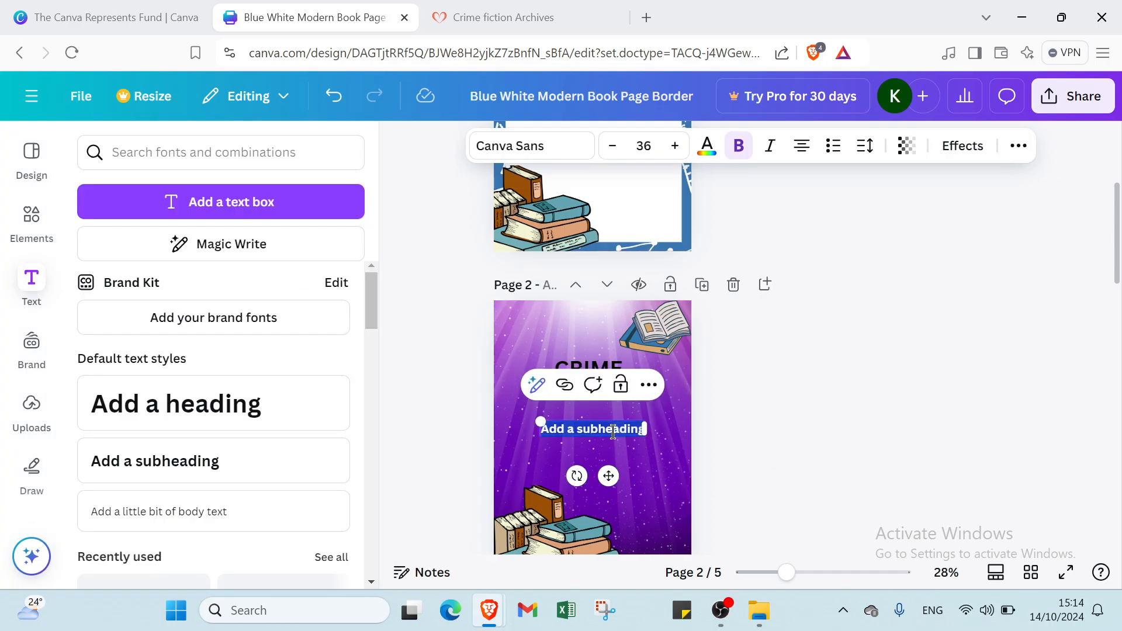
text(A)
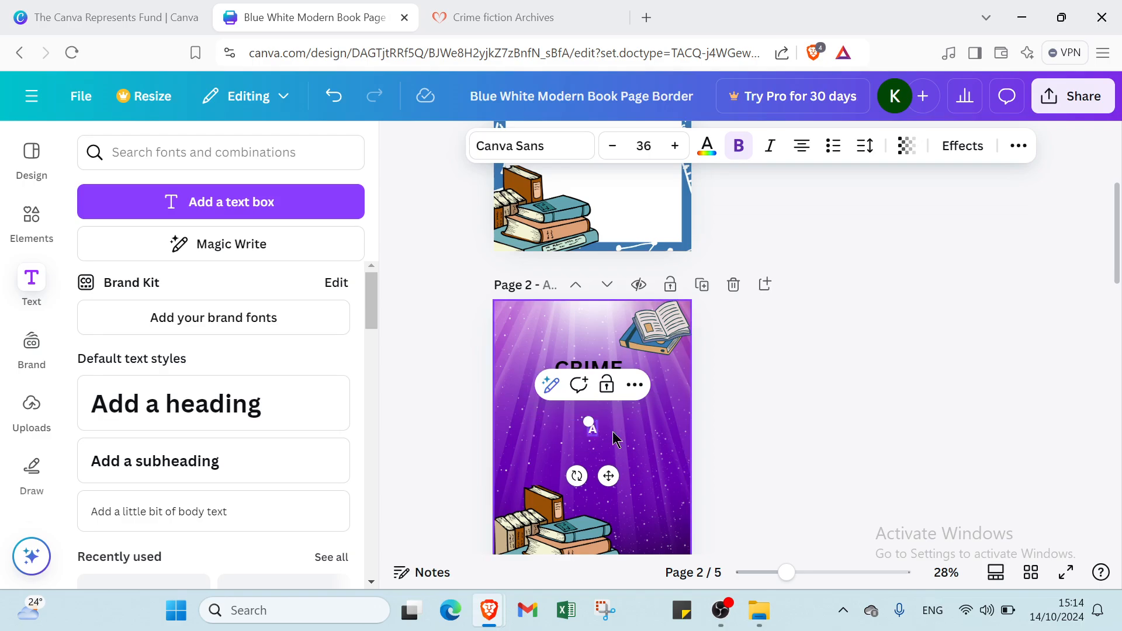
text(l)
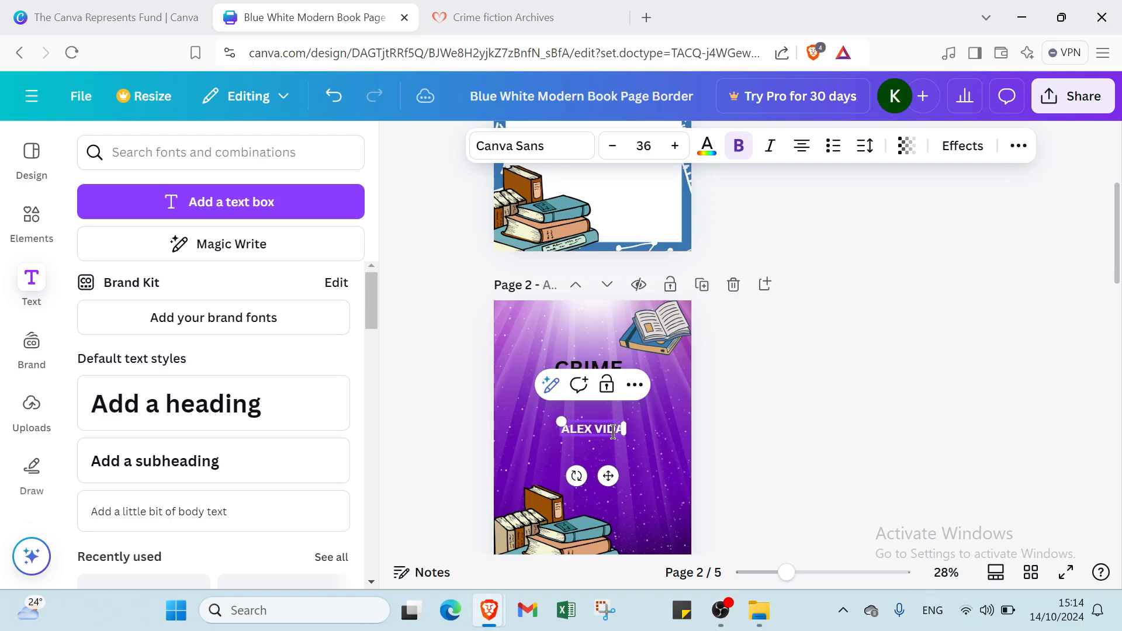
click(652, 422)
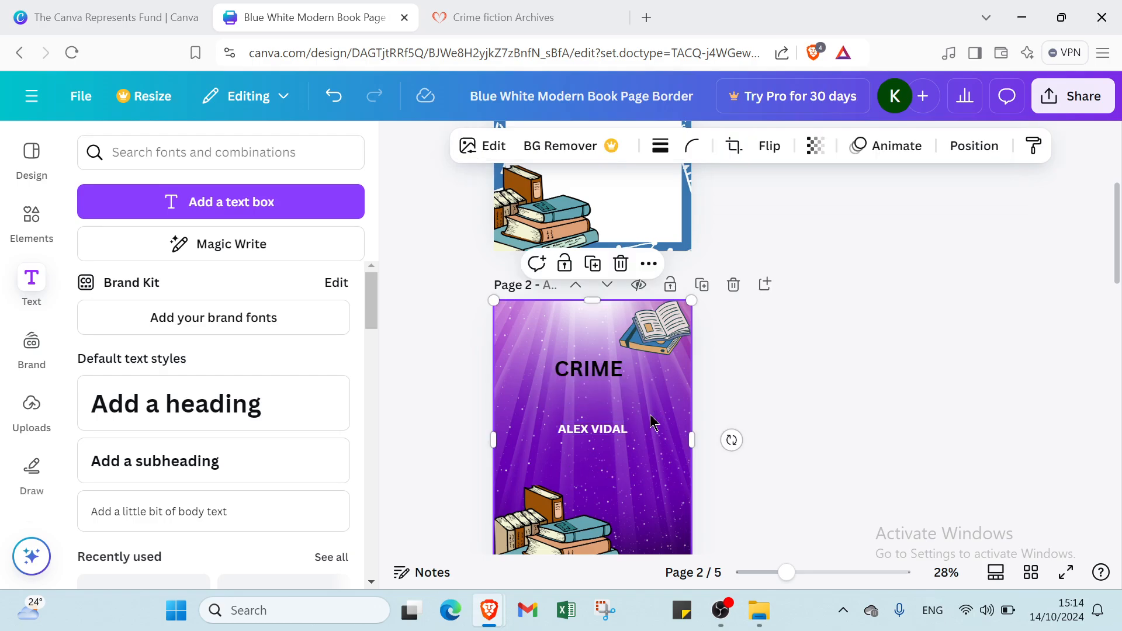
drag(620, 437, 614, 401)
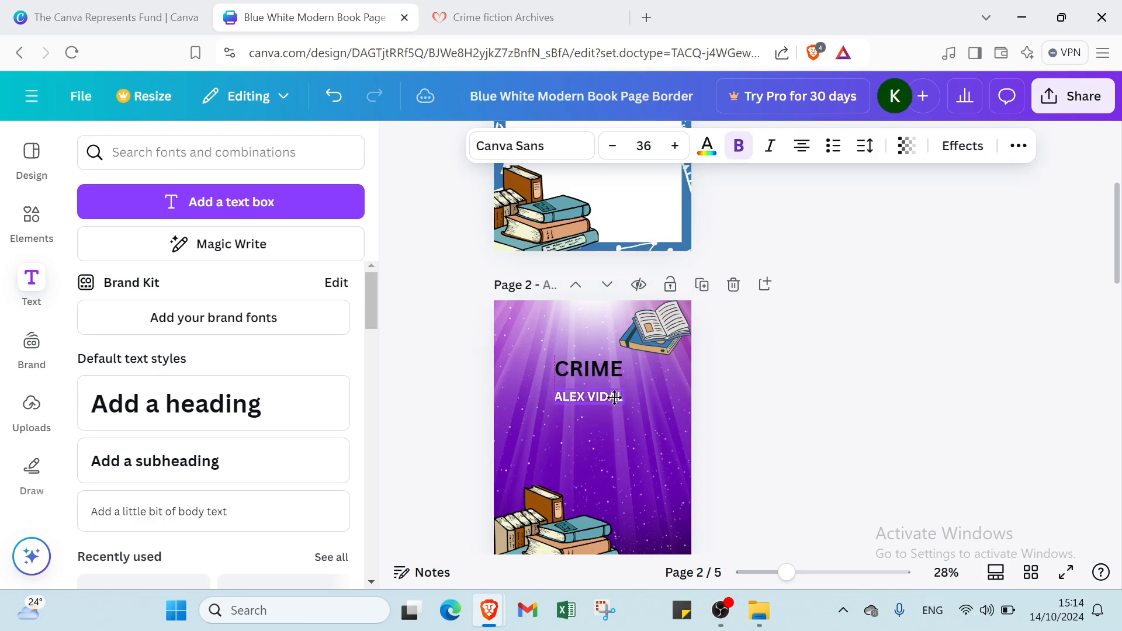
click(647, 419)
Step: Delete page 1 with the blue border so the purple CRIME cover becomes the first page
scroll(647, 419, down, 2)
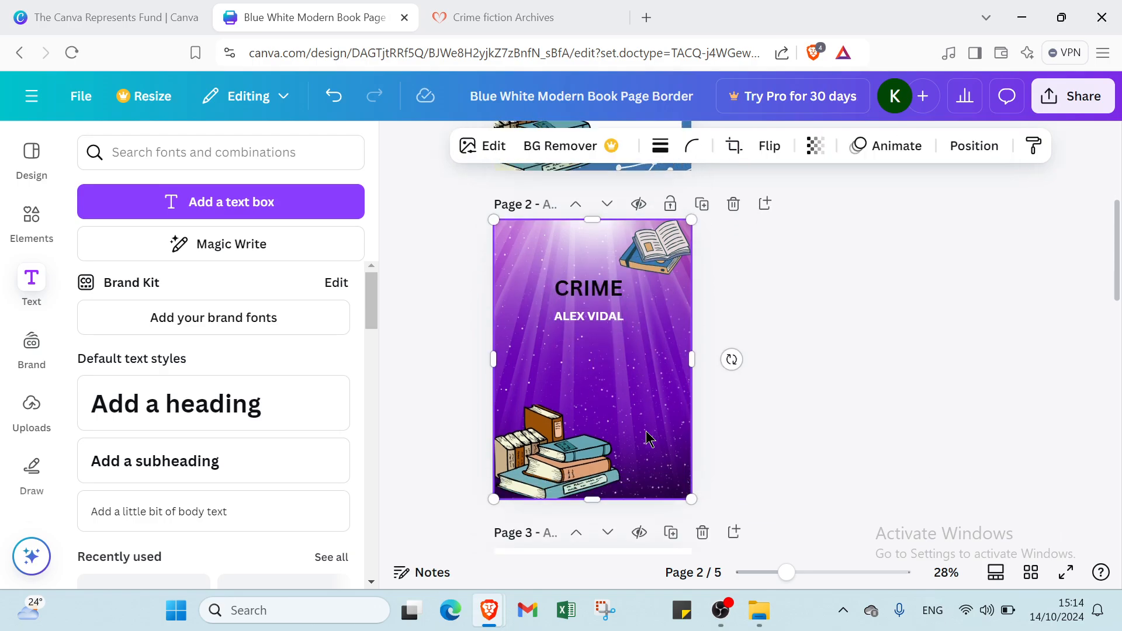
scroll(645, 439, down, 5)
scroll(645, 438, up, 7)
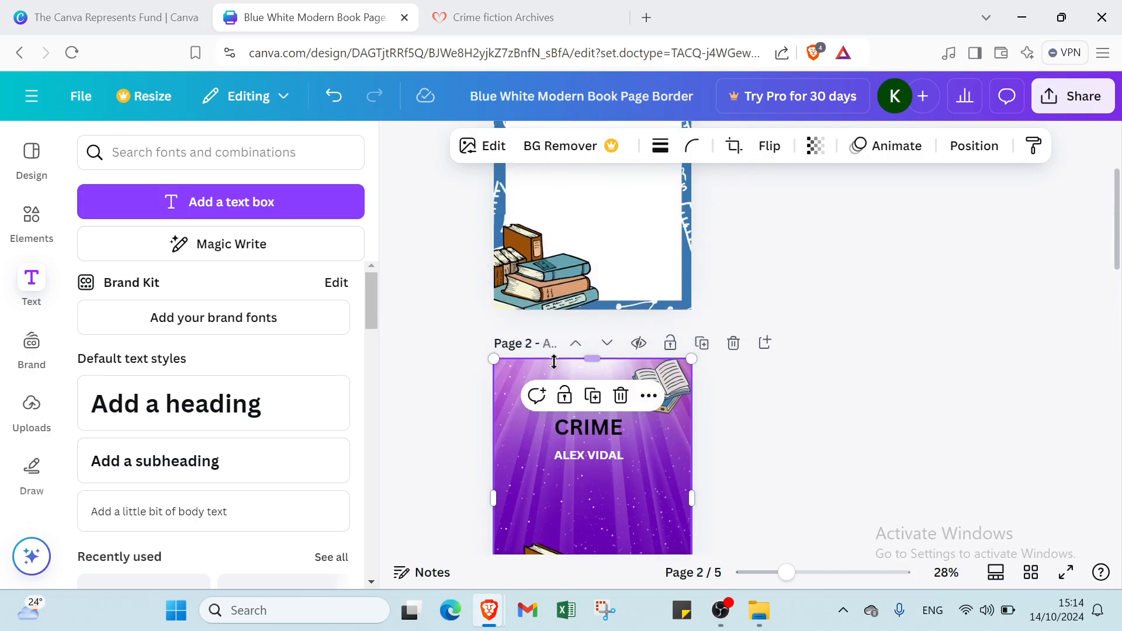
scroll(554, 362, down, 2)
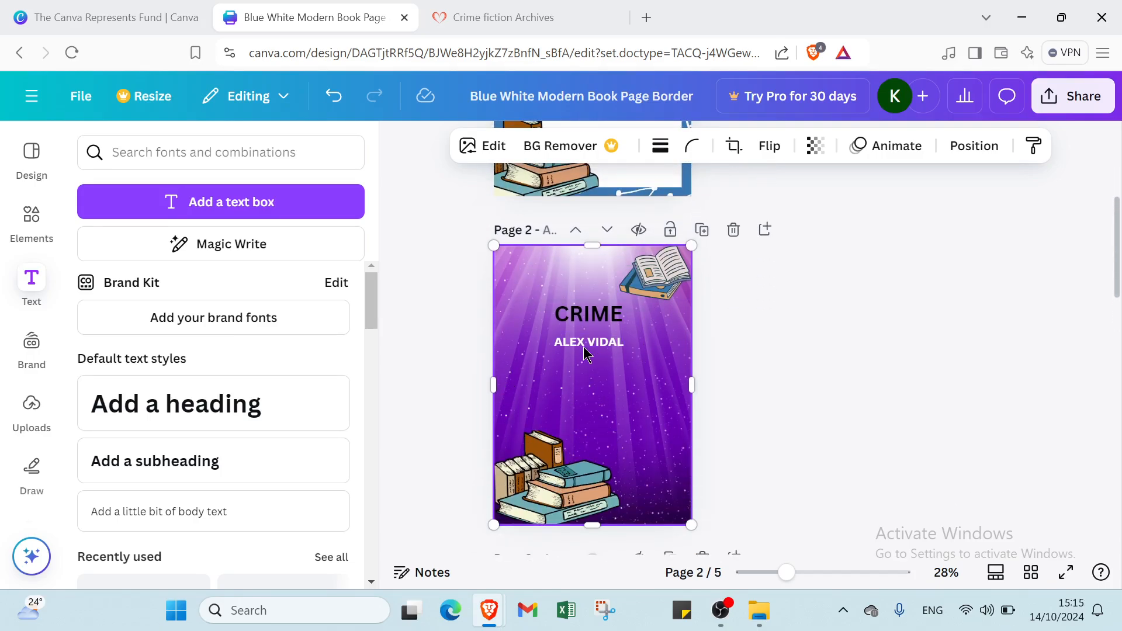
scroll(603, 351, up, 5)
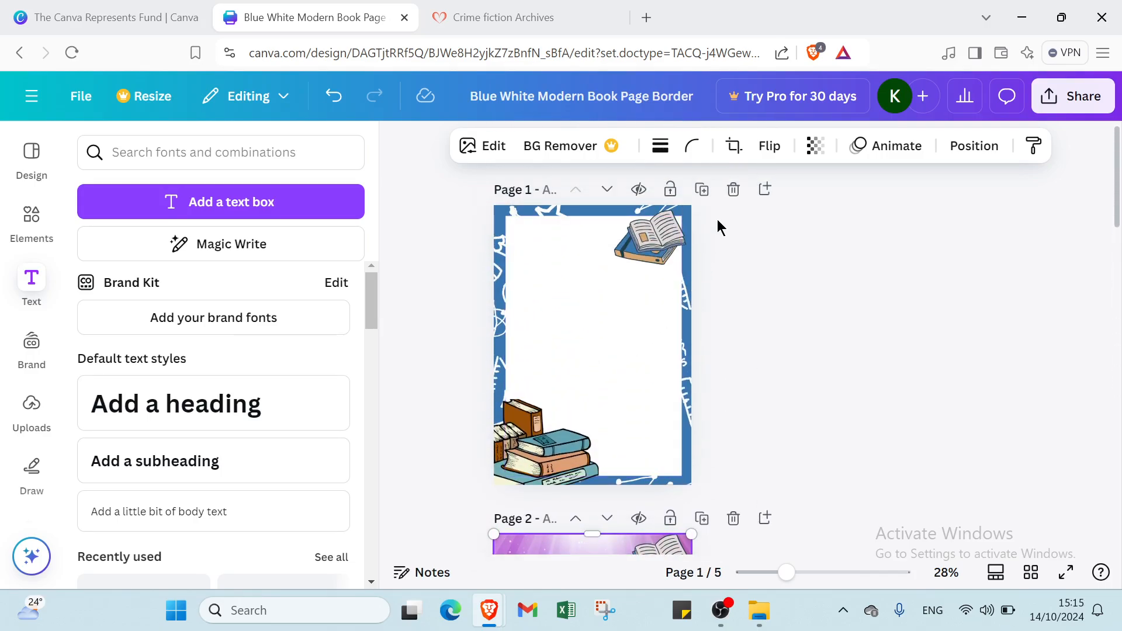
click(733, 189)
scroll(788, 368, down, 3)
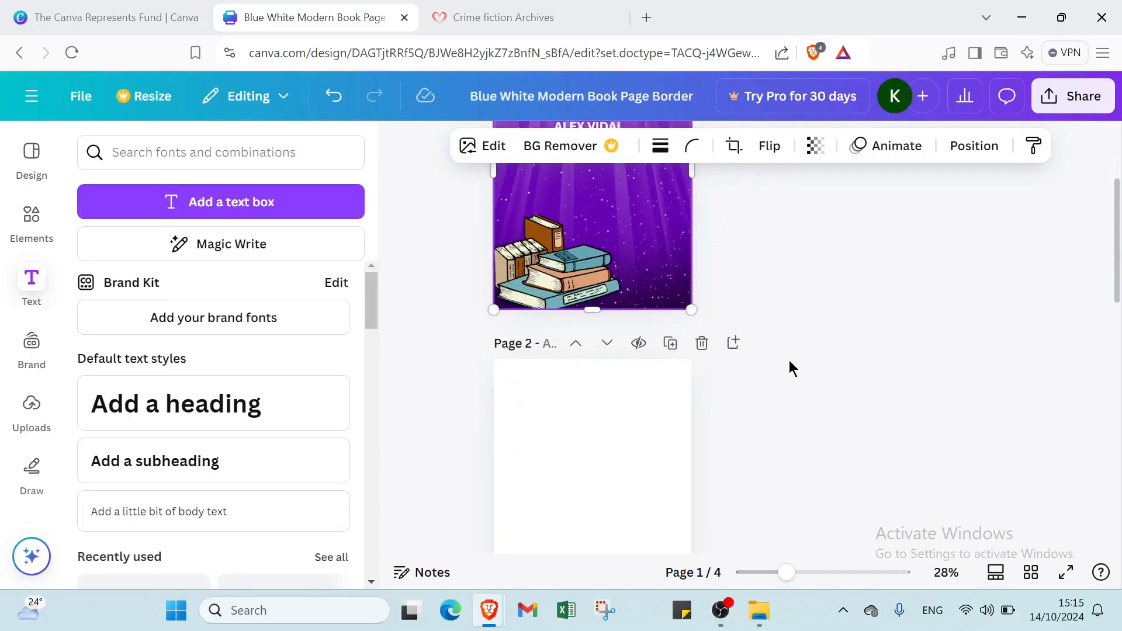
scroll(672, 366, up, 3)
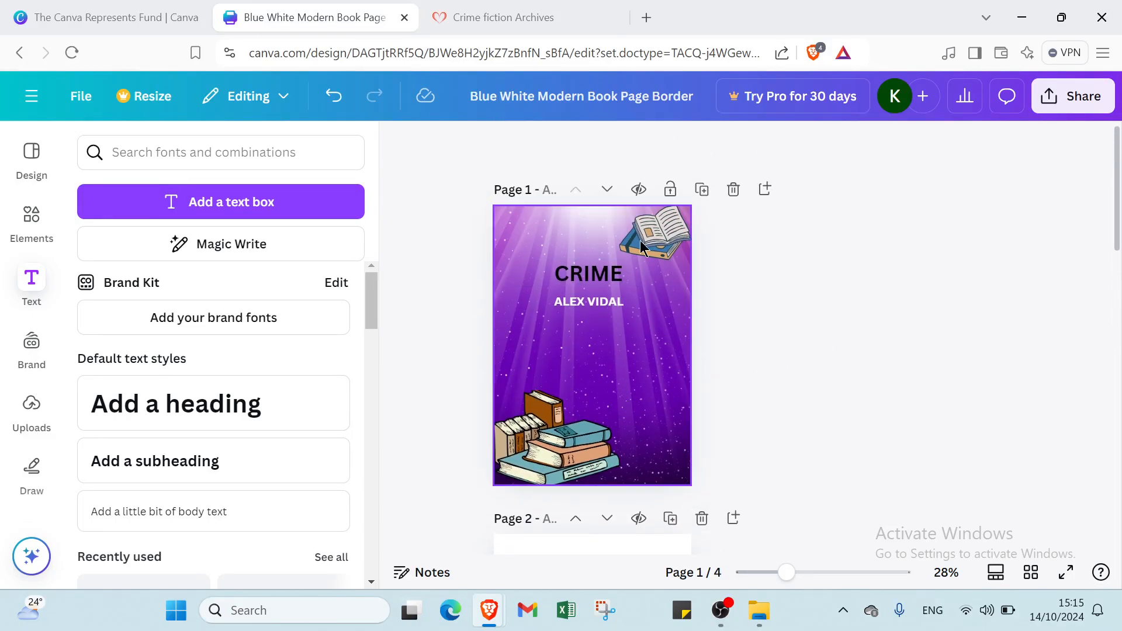
Step: Add the globe icon to the purple cover, scale it down and place it in the cover's upper-left corner
click(23, 216)
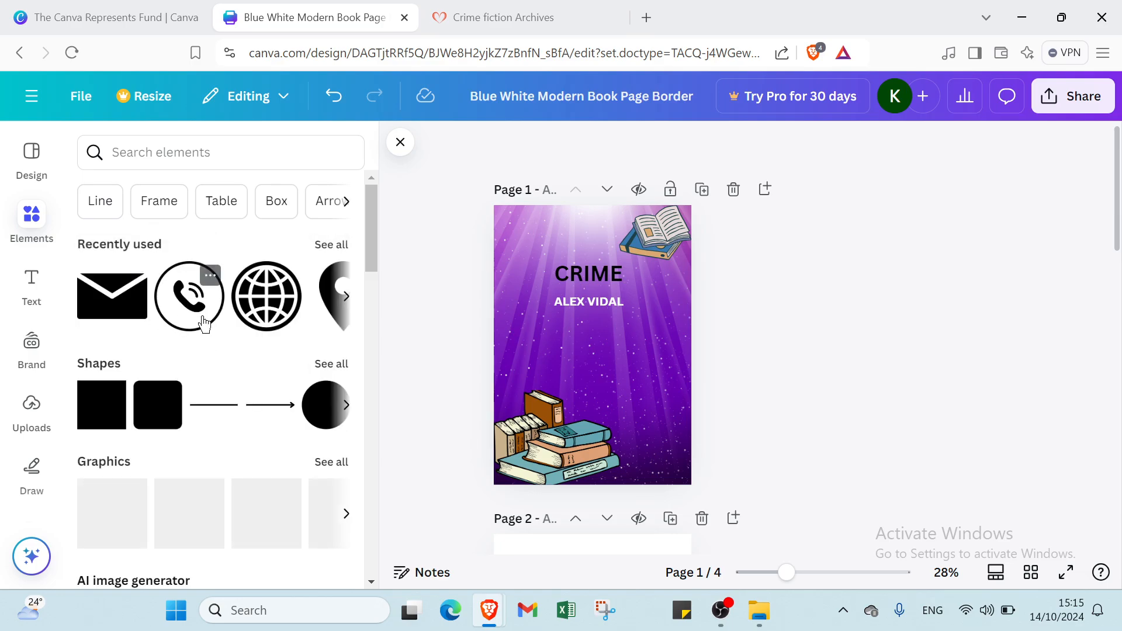
click(257, 319)
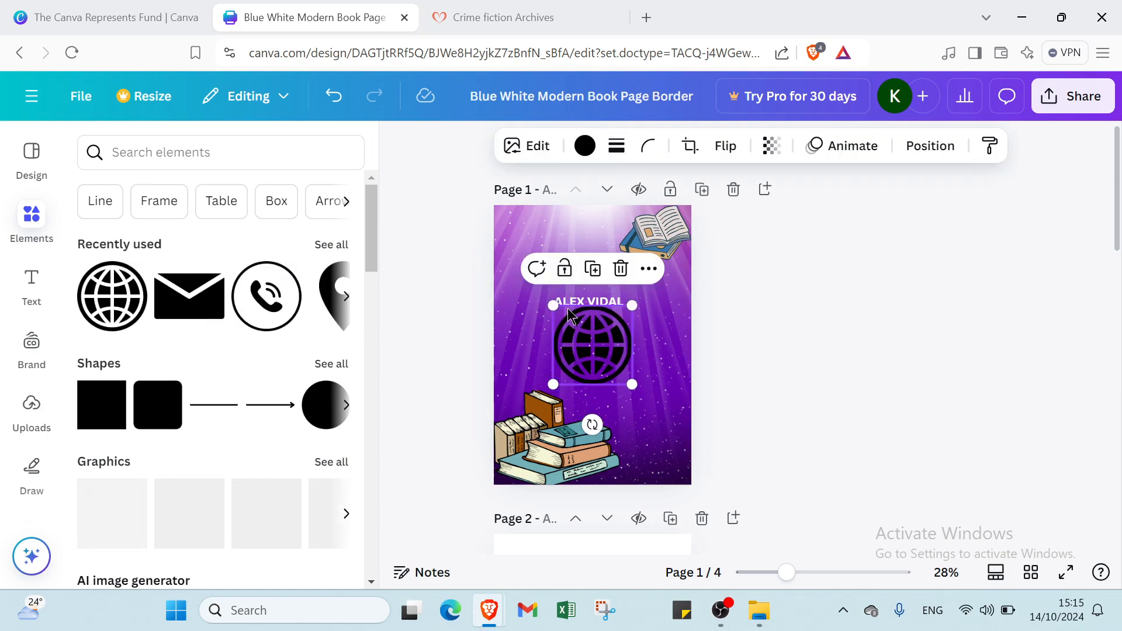
drag(552, 305, 523, 233)
click(619, 360)
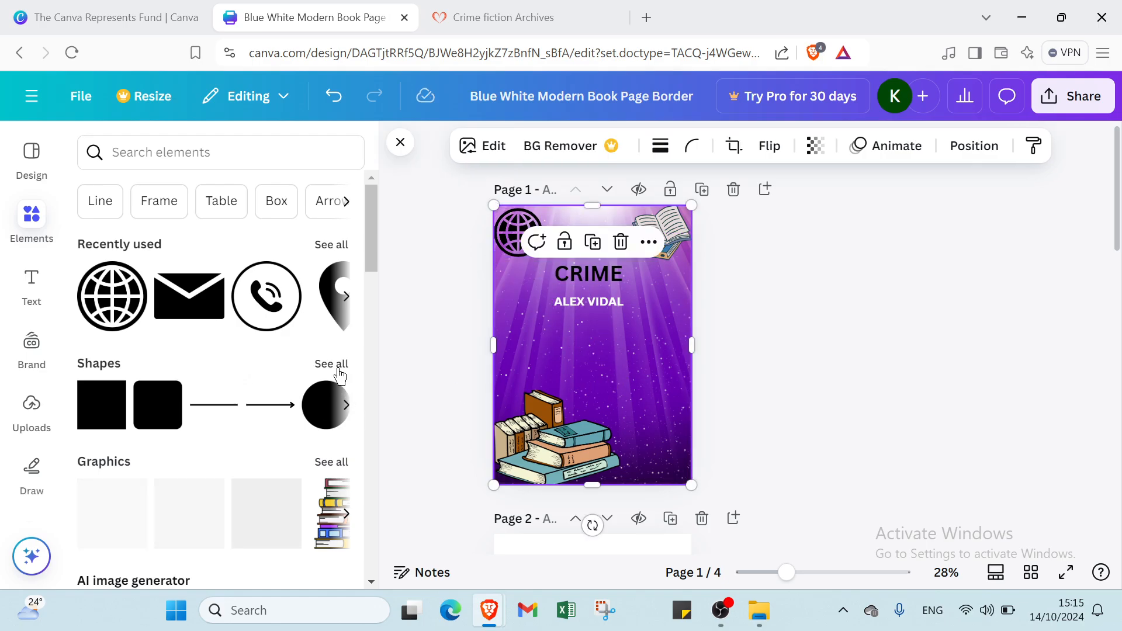
Step: Add the quarter-circle grid graphic to the cover and place it slightly reduced against the left edge, between the globe and stacked books
click(345, 303)
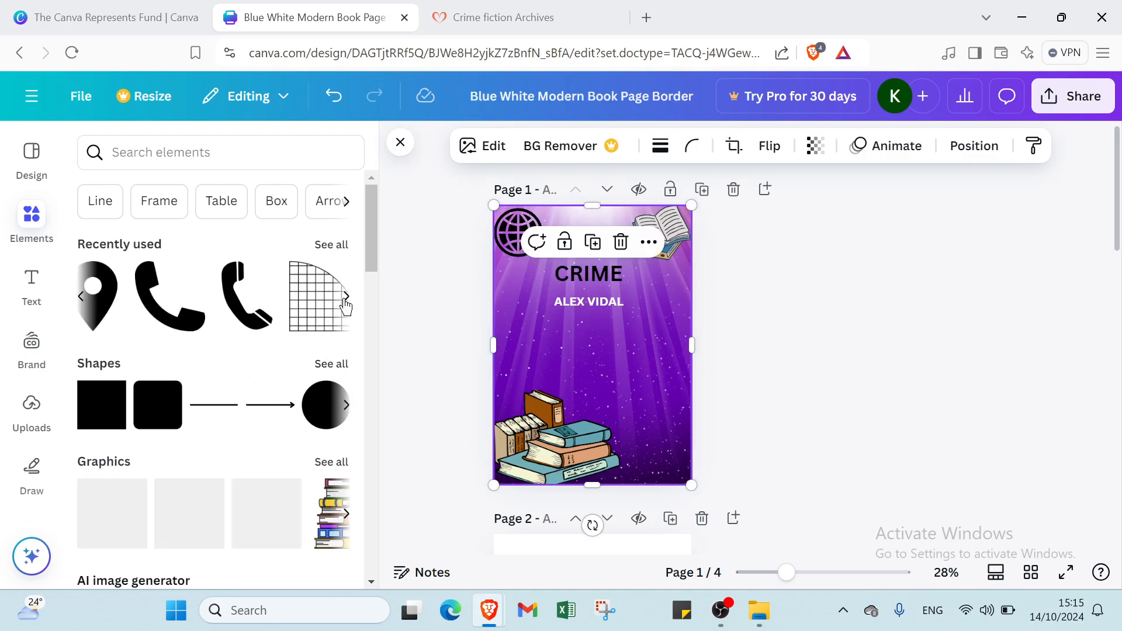
click(345, 304)
click(112, 297)
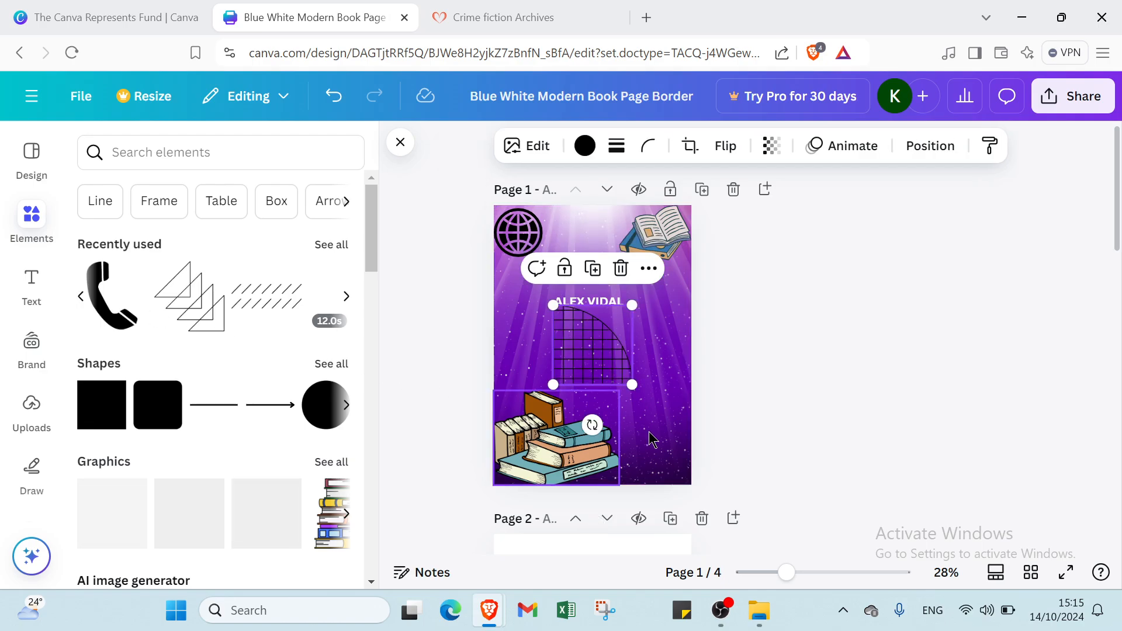
mouse_move(550, 312)
mouse_down()
mouse_move(649, 454)
mouse_move(628, 407)
mouse_move(531, 326)
mouse_move(534, 314)
mouse_up()
click(853, 403)
click(185, 150)
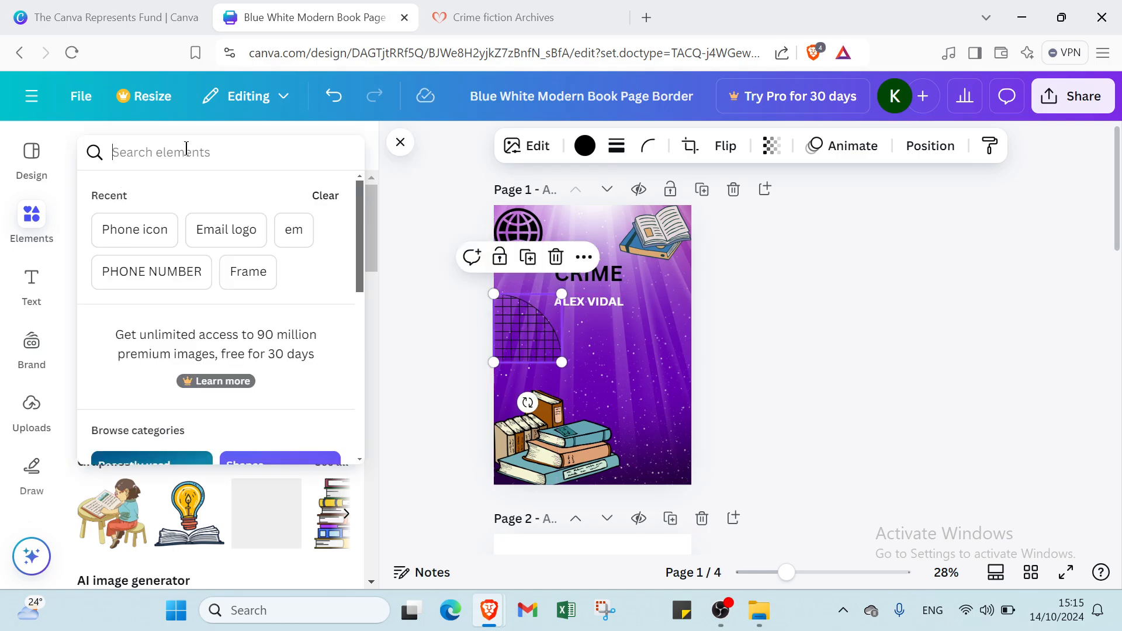
click(400, 142)
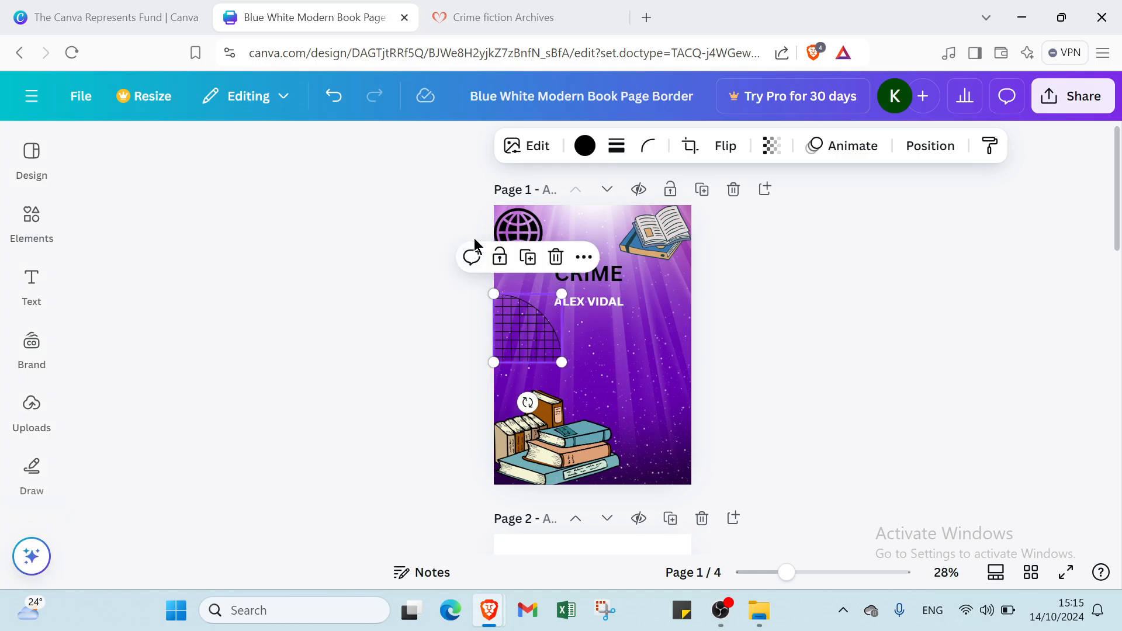
Step: Move the Yellow Claw excerpt on page 2 upward so the whole text box fits inside the page
scroll(642, 403, down, 5)
click(587, 402)
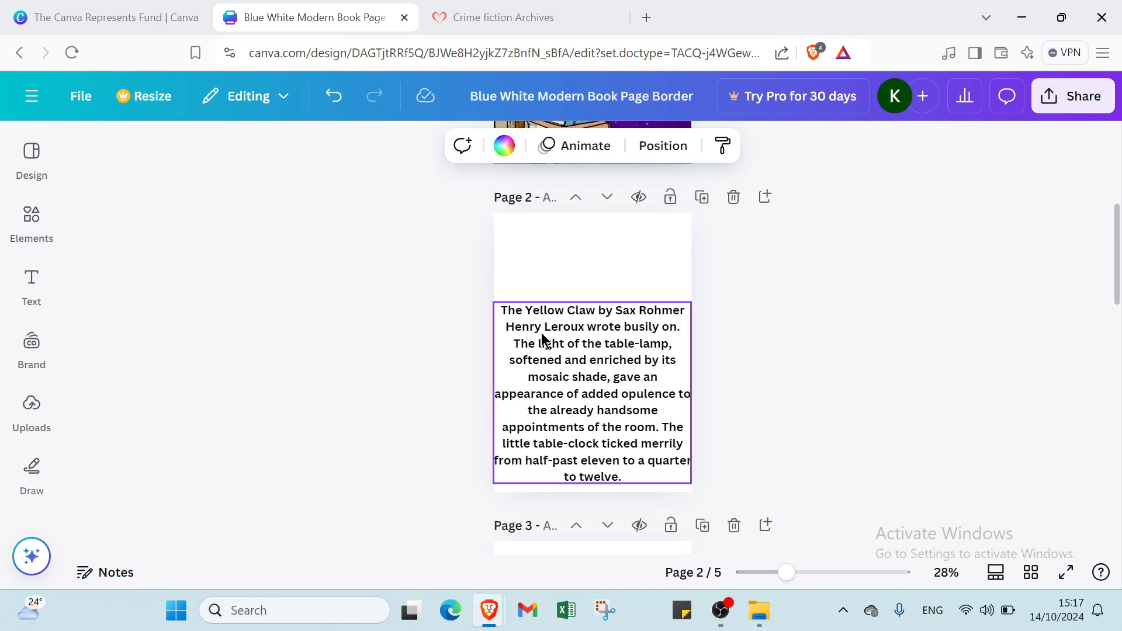
click(541, 332)
click(541, 332)
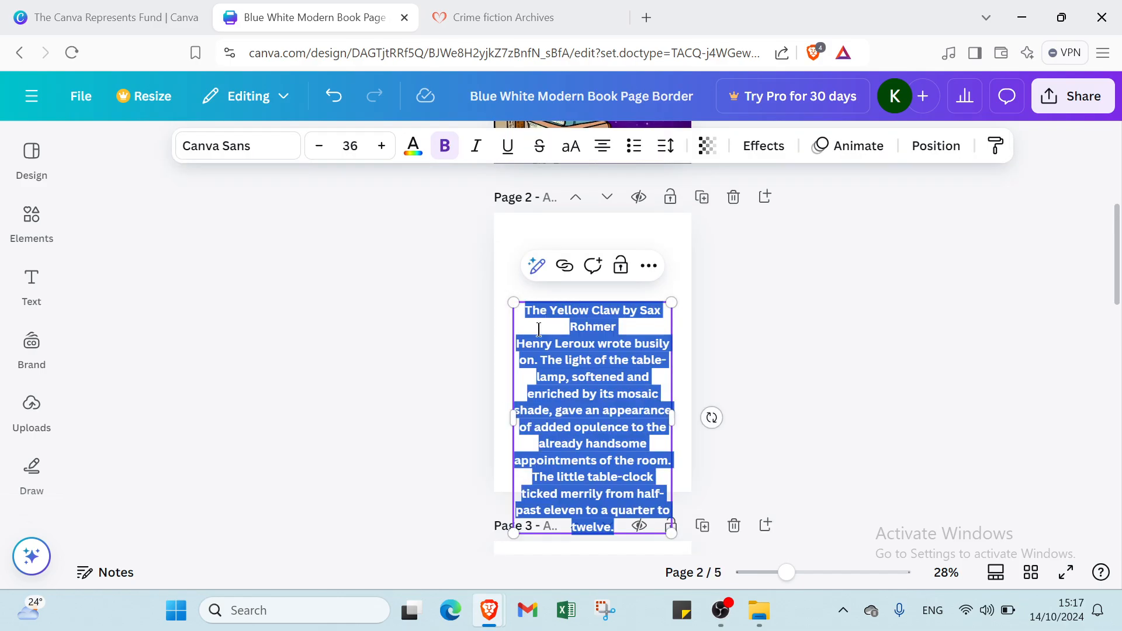
click(854, 385)
drag(631, 400, 622, 333)
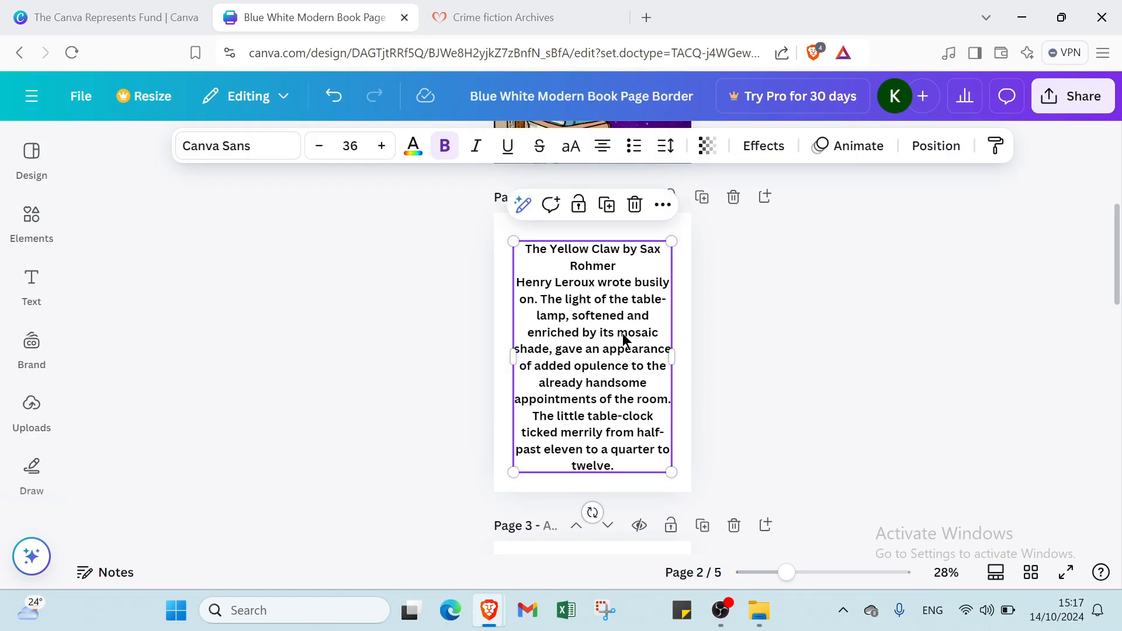
Step: Select the page 2 excerpt's opening through "Henry Leroux wrote busily on." and increase the font size to 57
double_click(562, 255)
click(526, 253)
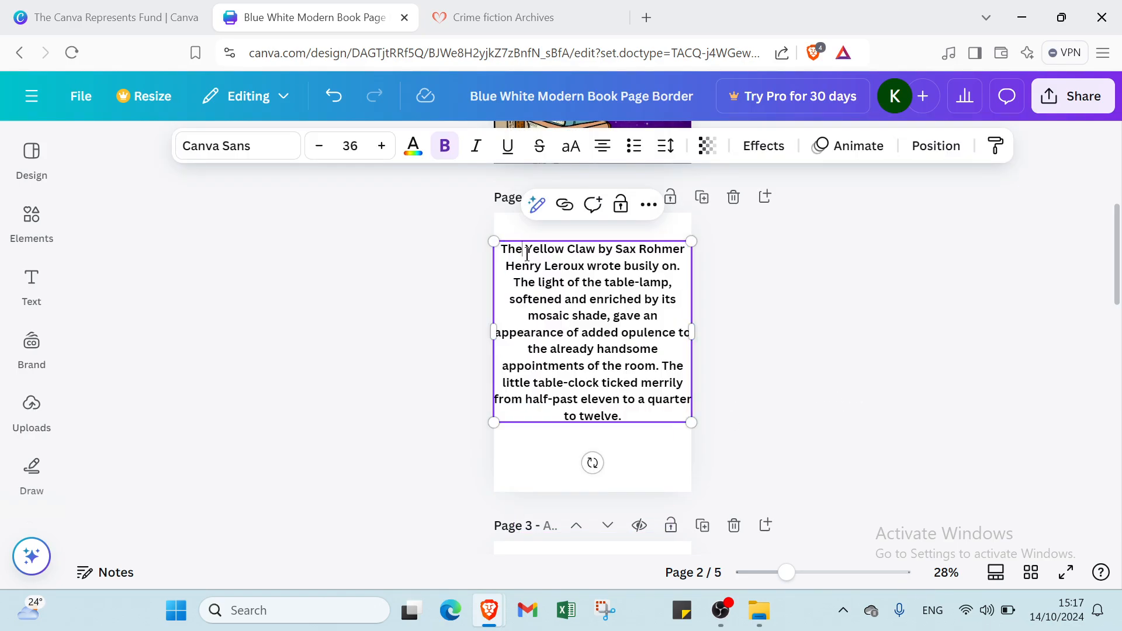
drag(503, 249, 598, 271)
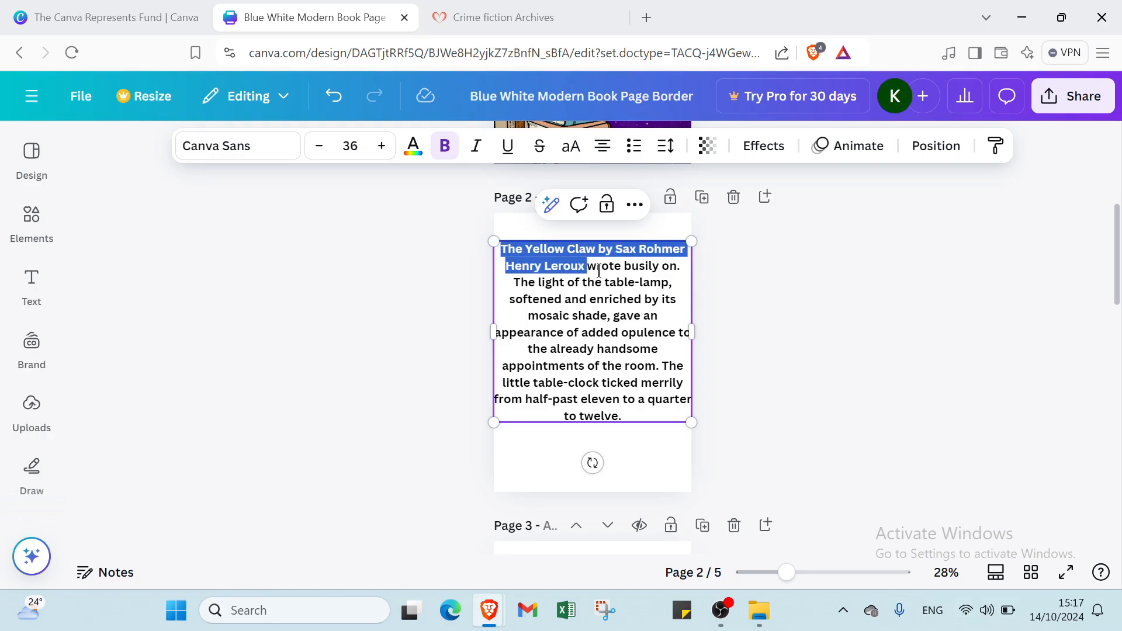
mouse_move(676, 272)
mouse_down()
mouse_move(677, 284)
mouse_move(685, 268)
mouse_up()
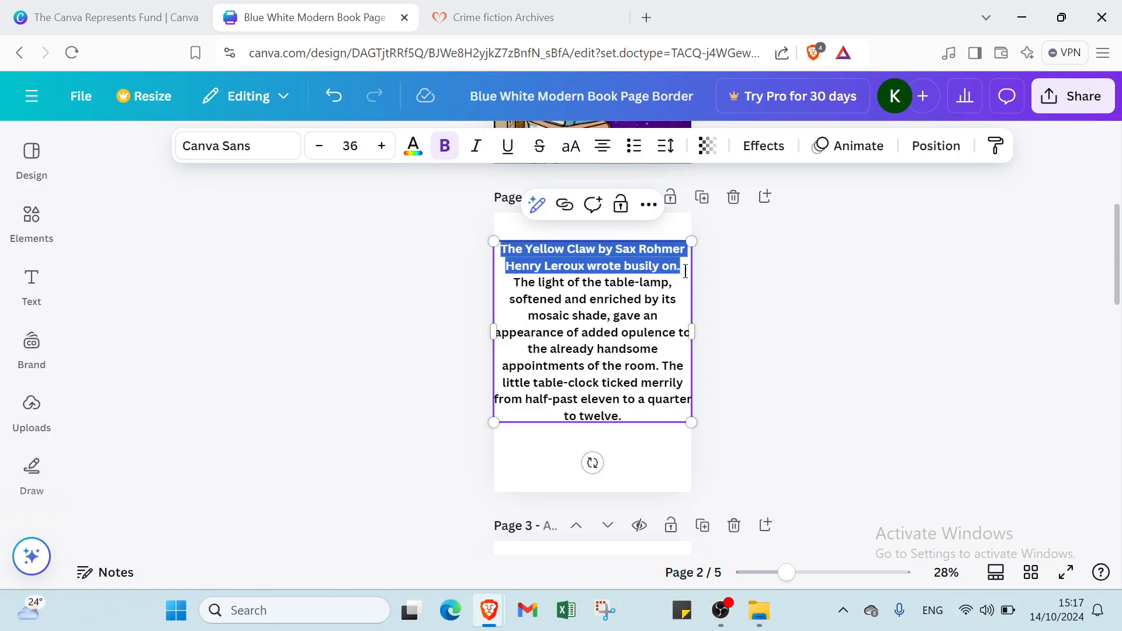
click(380, 150)
click(379, 150)
click(380, 150)
click(380, 150)
click(380, 150)
click(380, 150)
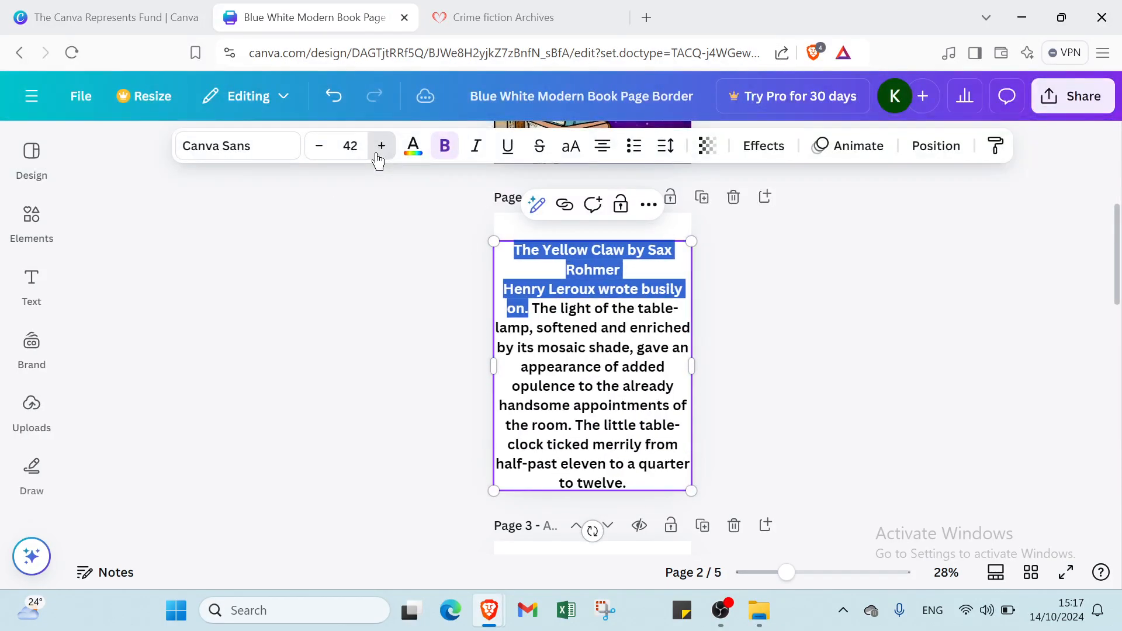
click(379, 149)
click(379, 149)
click(380, 150)
click(380, 149)
click(380, 150)
click(379, 150)
click(379, 151)
click(380, 151)
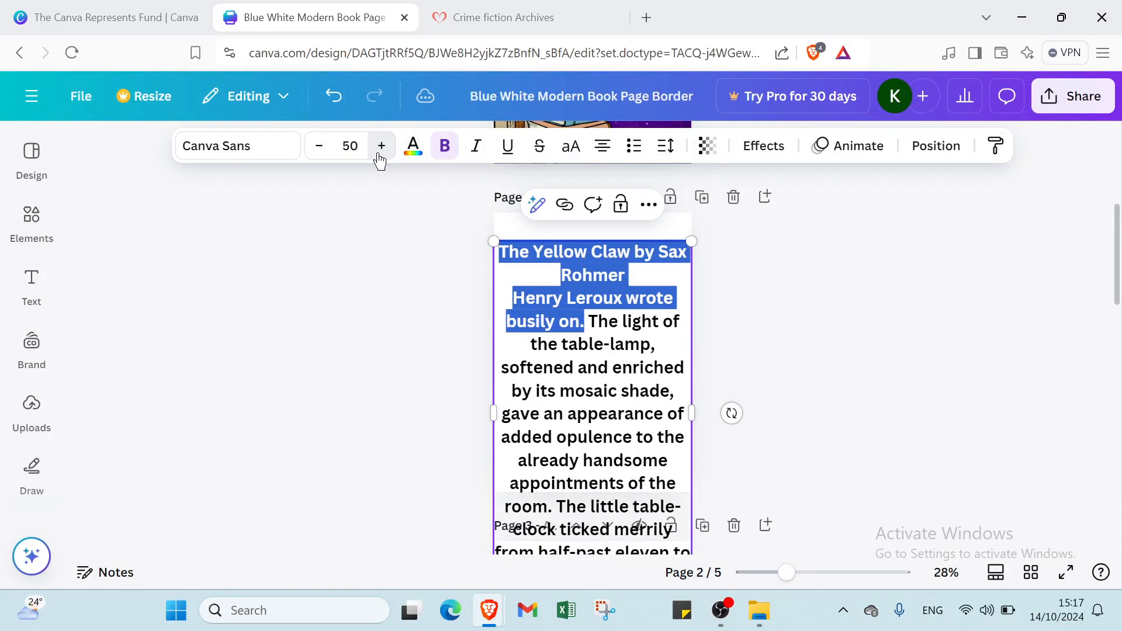
click(380, 151)
click(379, 150)
click(380, 151)
click(380, 151)
click(378, 153)
click(379, 153)
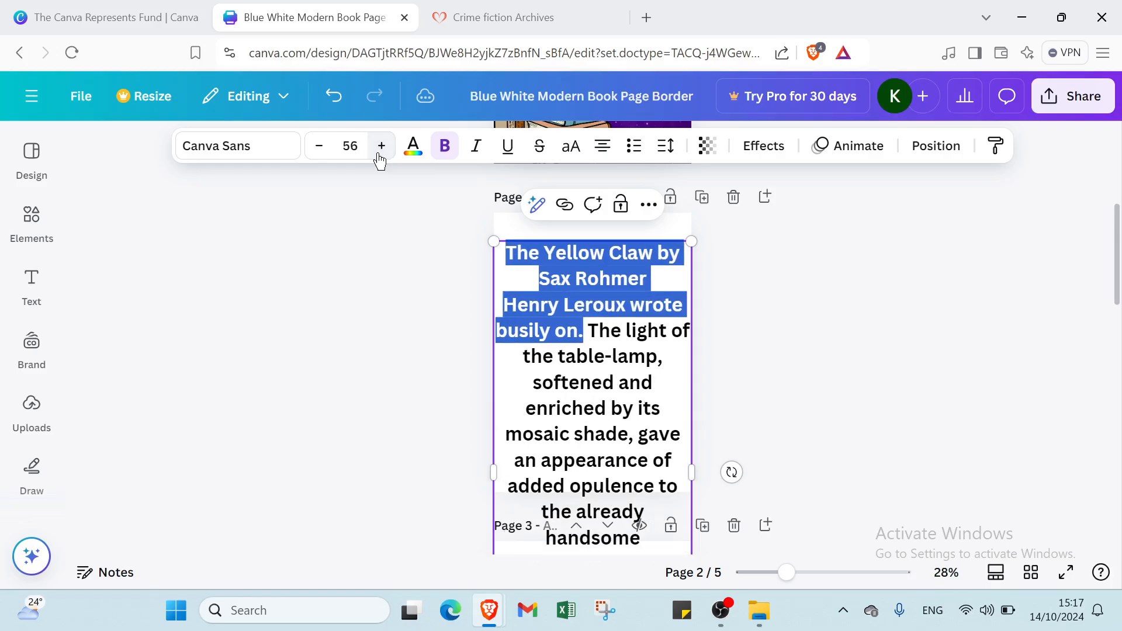
click(375, 153)
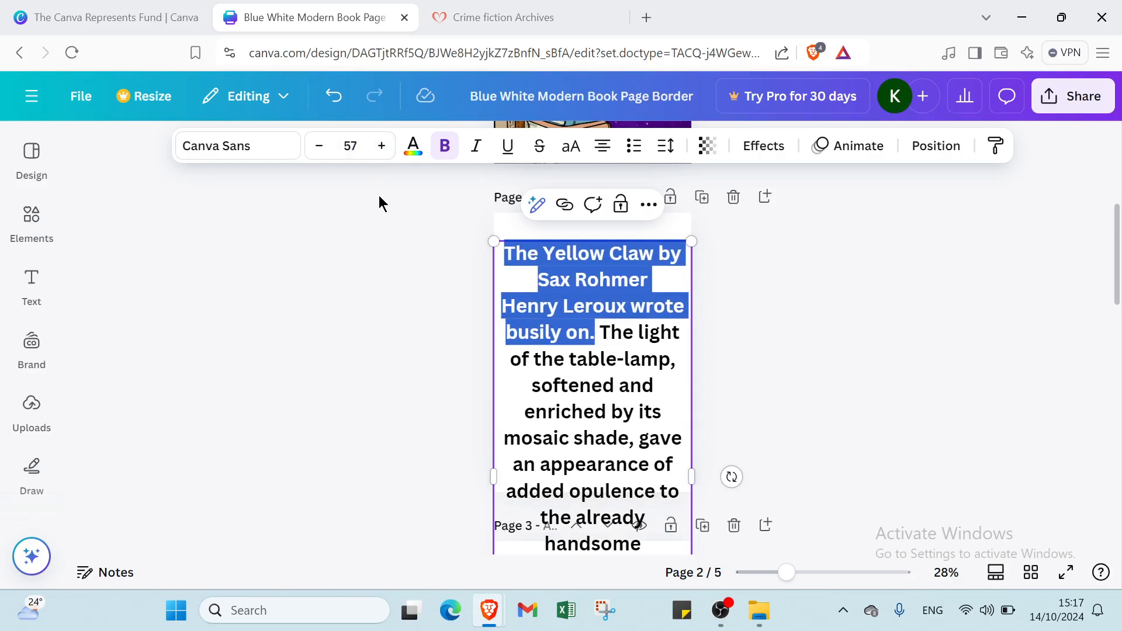
Step: Reduce the font size of the page 2 excerpt to 40
click(311, 149)
double_click(311, 149)
triple_click(311, 149)
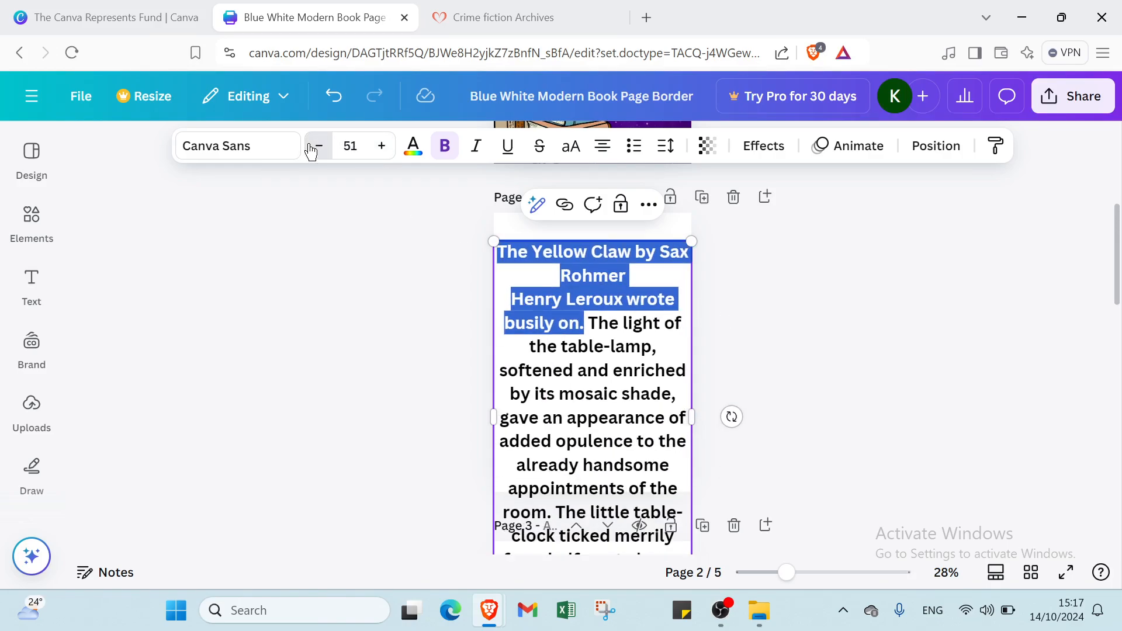
triple_click(311, 149)
triple_click(311, 149)
double_click(311, 149)
triple_click(311, 149)
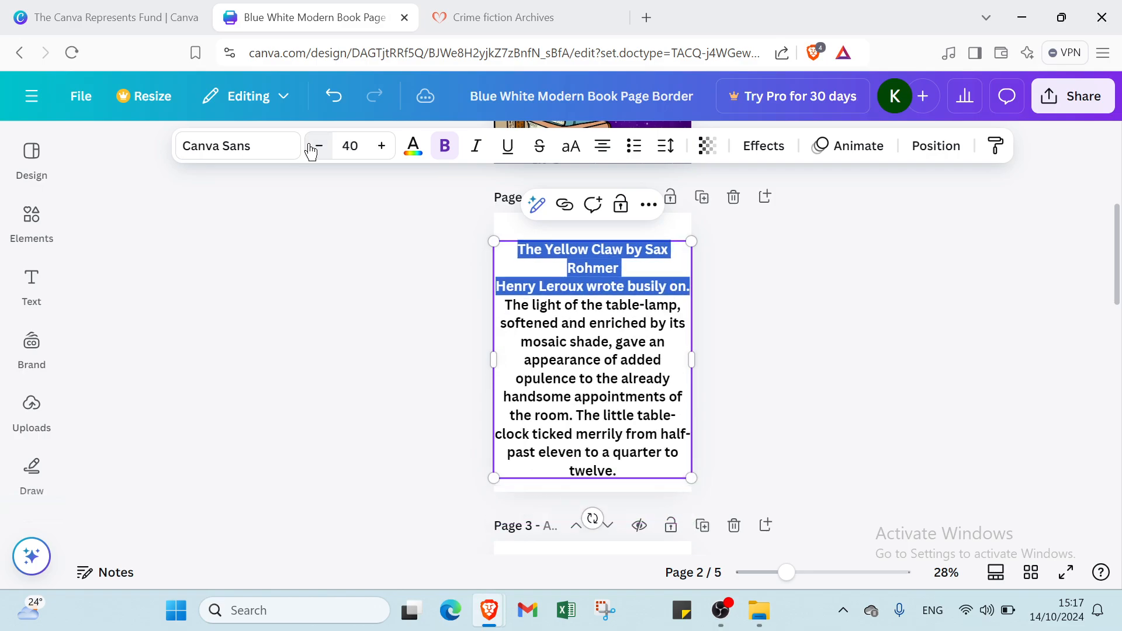
Step: Reduce the page 2 excerpt's font size to 38 and its body text below the title to 32
double_click(311, 149)
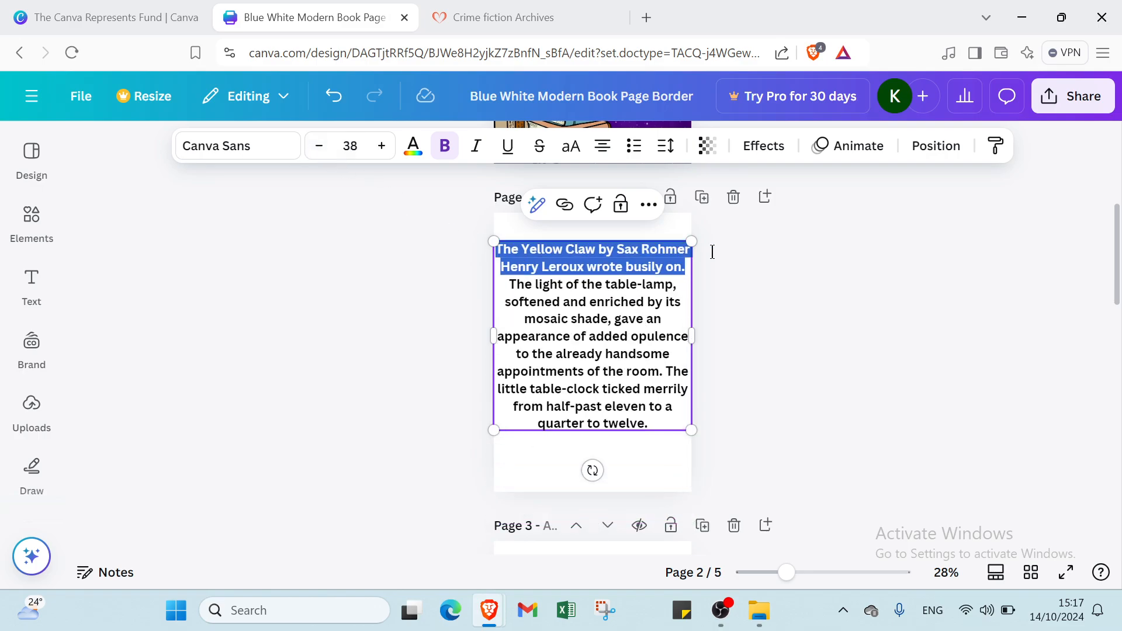
click(791, 253)
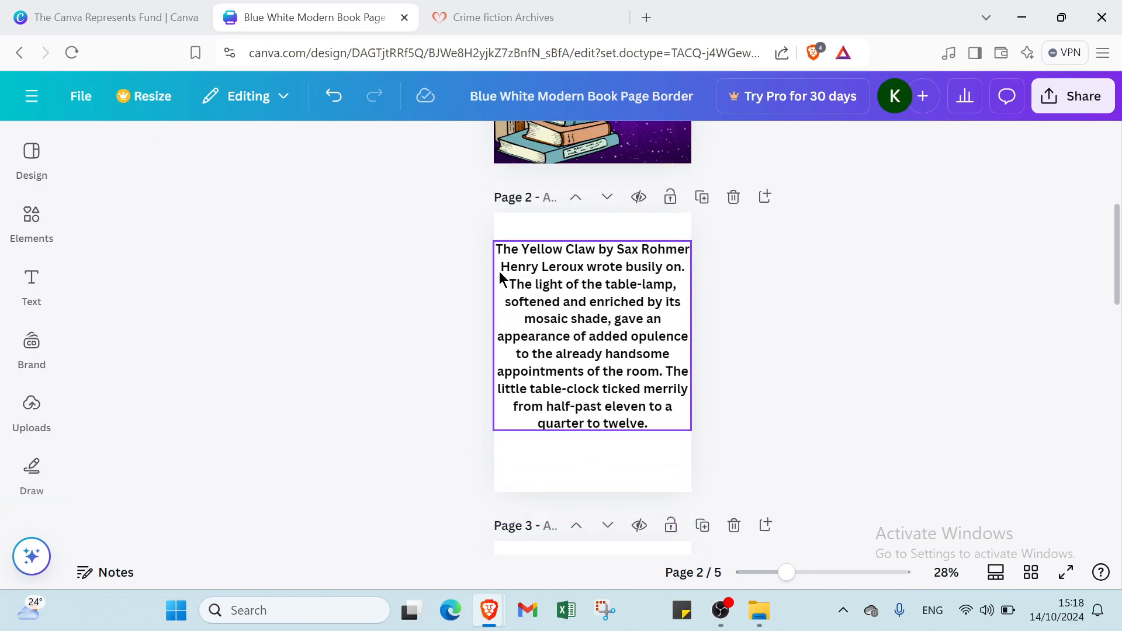
click(507, 287)
click(507, 286)
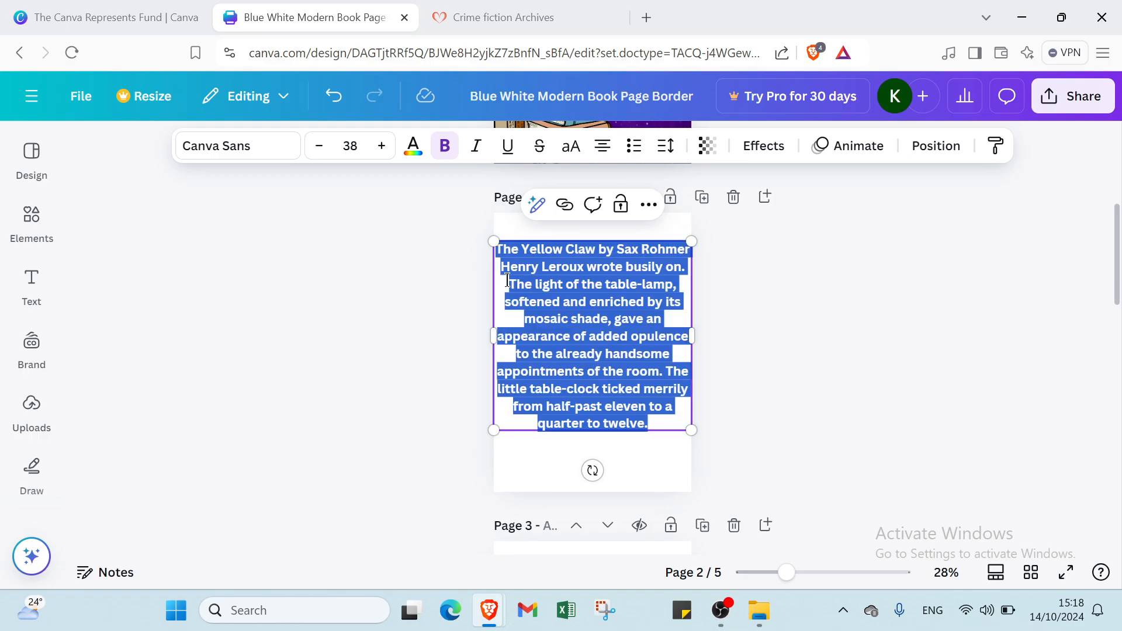
drag(507, 286, 649, 442)
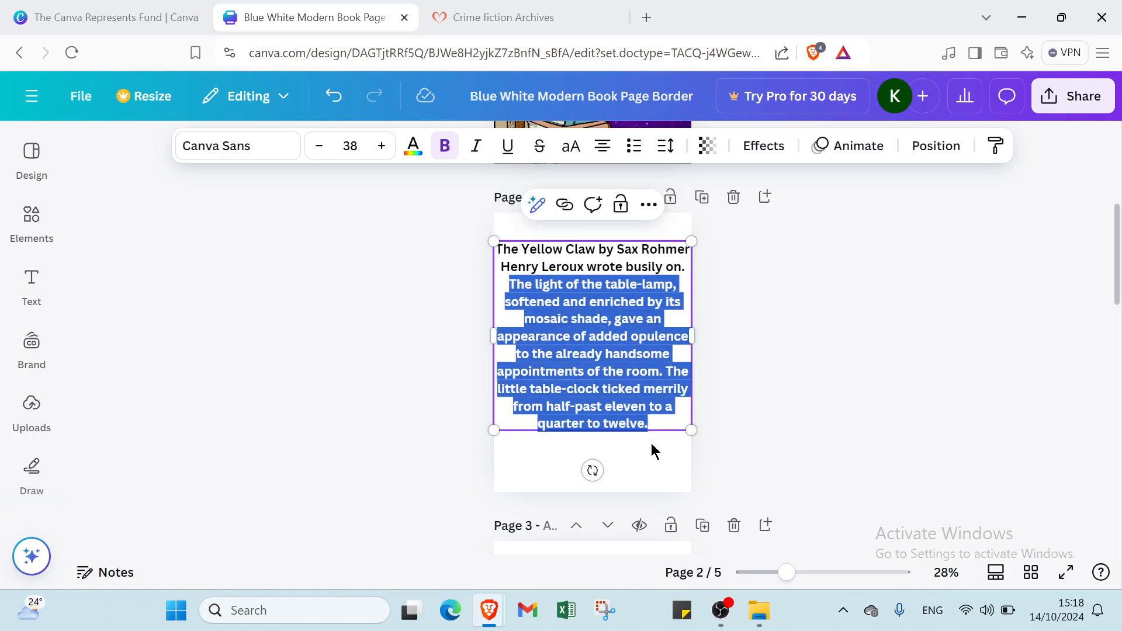
click(364, 149)
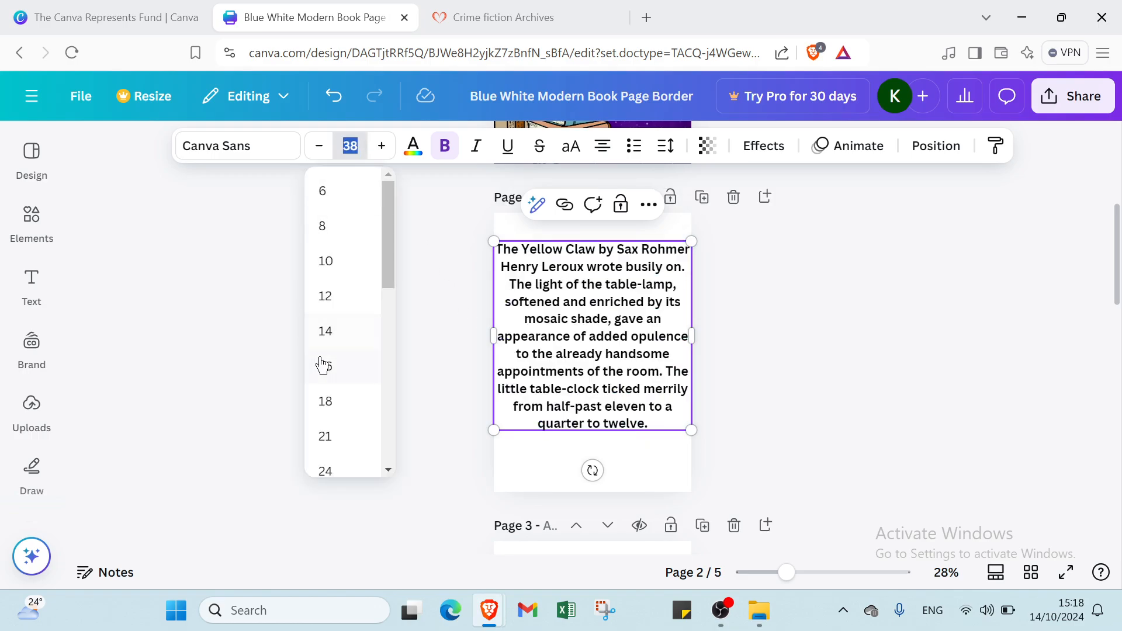
scroll(322, 365, down, 3)
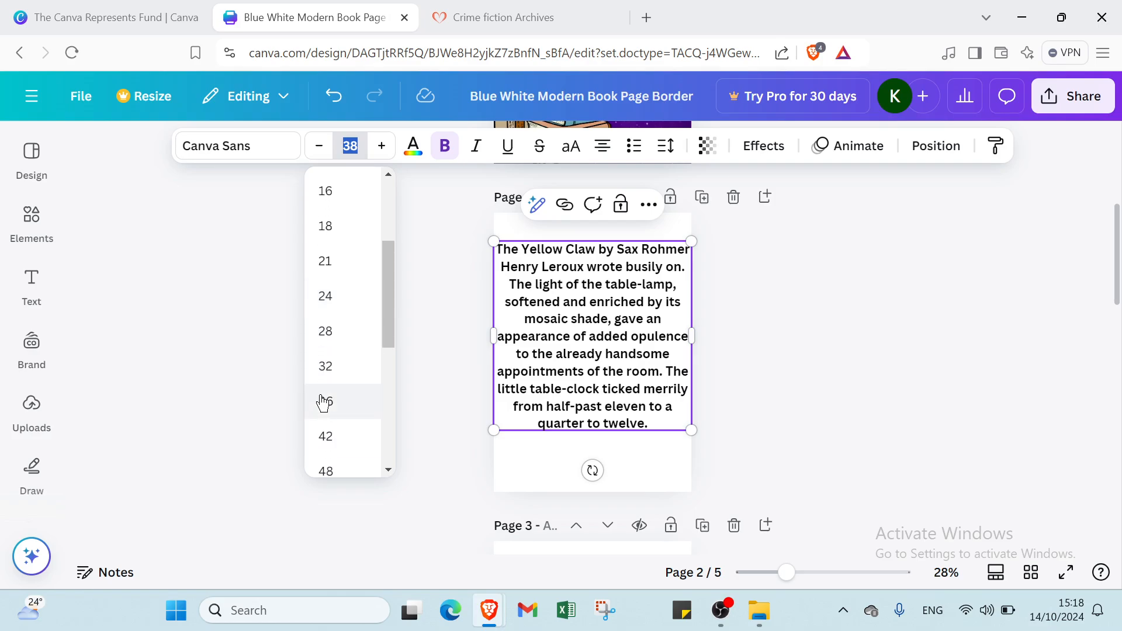
click(329, 366)
click(861, 379)
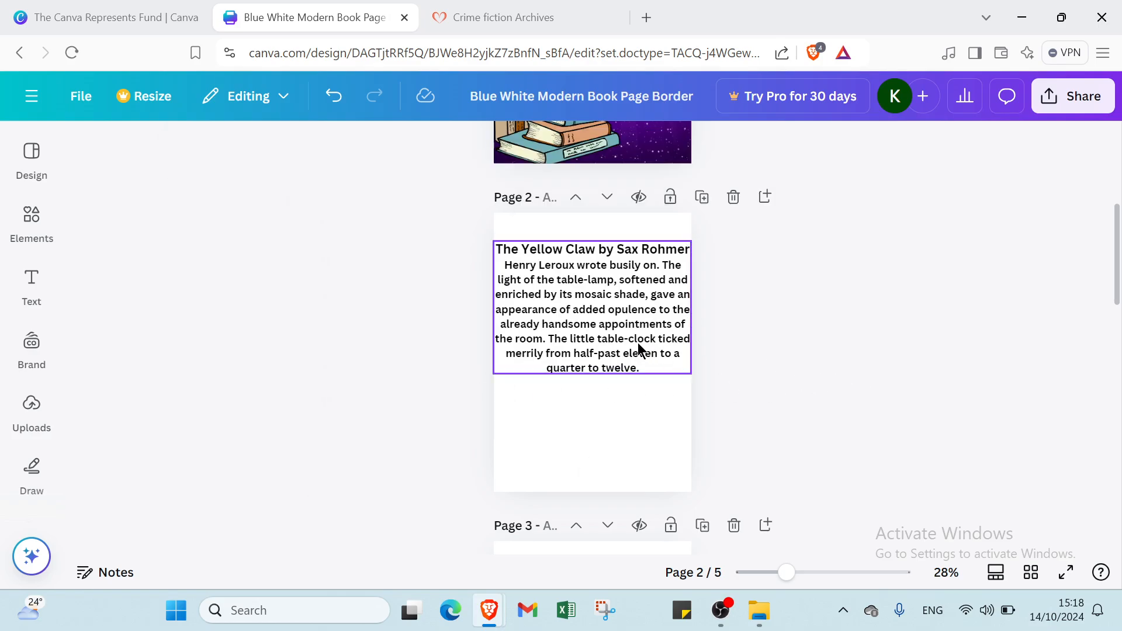
Step: Set the title "The Yellow Claw by Sax Rohmer" on page 2 to font size 64
click(582, 248)
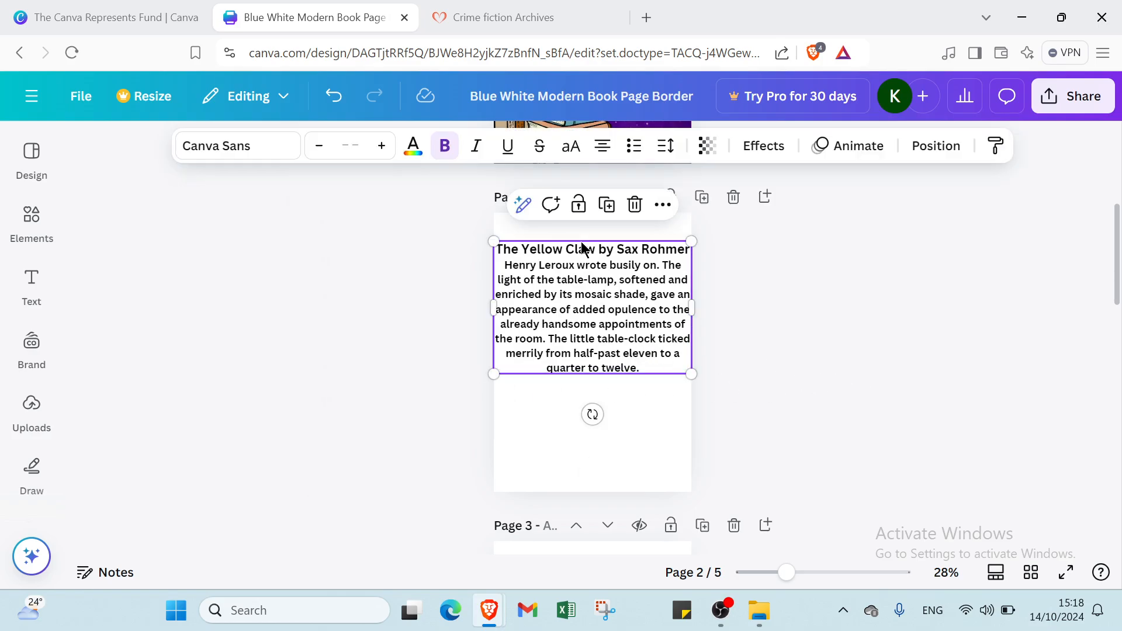
double_click(540, 254)
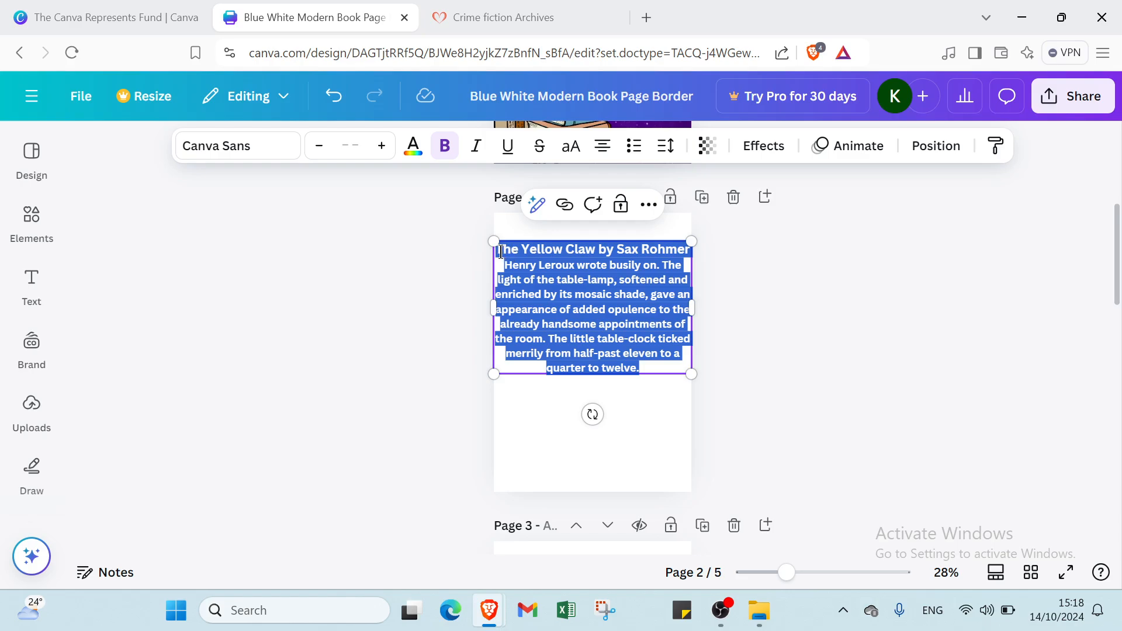
click(554, 248)
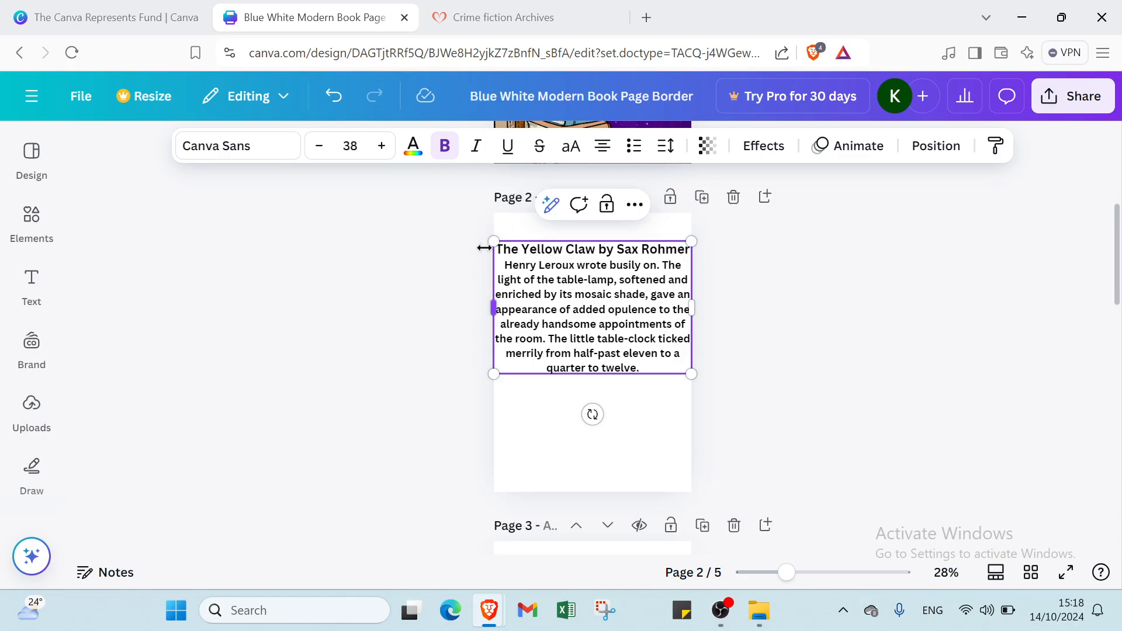
drag(498, 254, 572, 264)
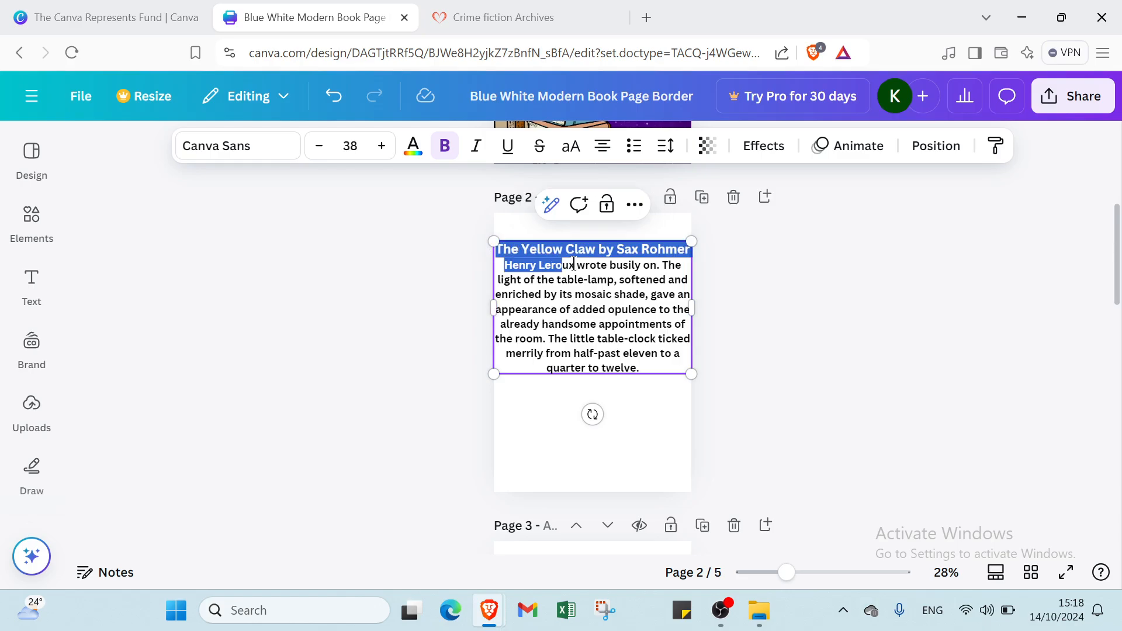
drag(662, 256, 687, 250)
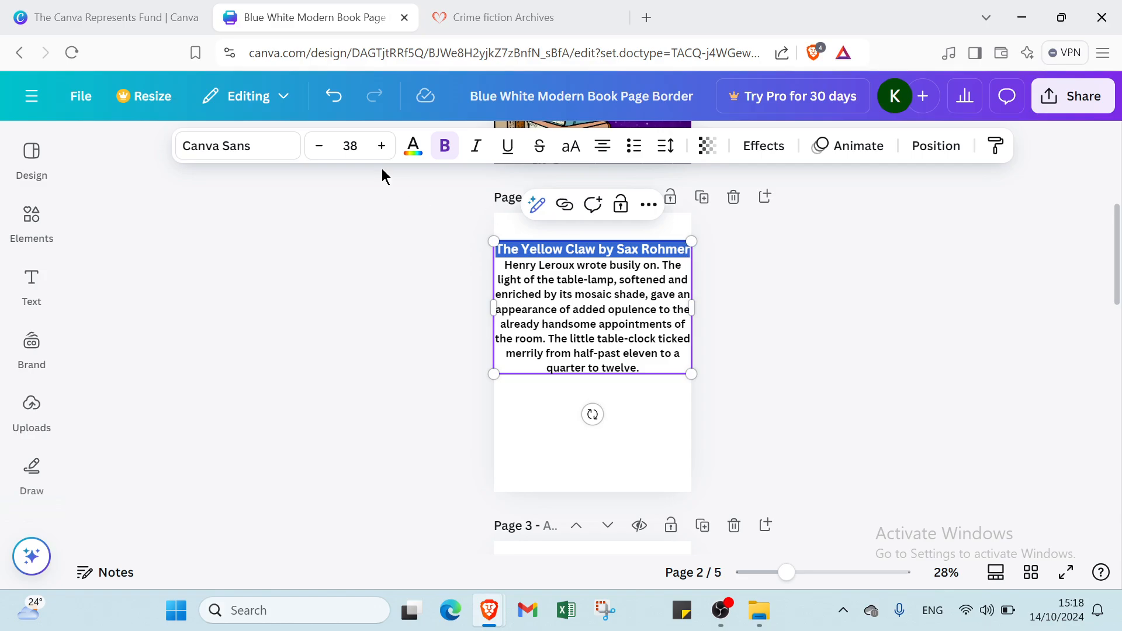
click(353, 145)
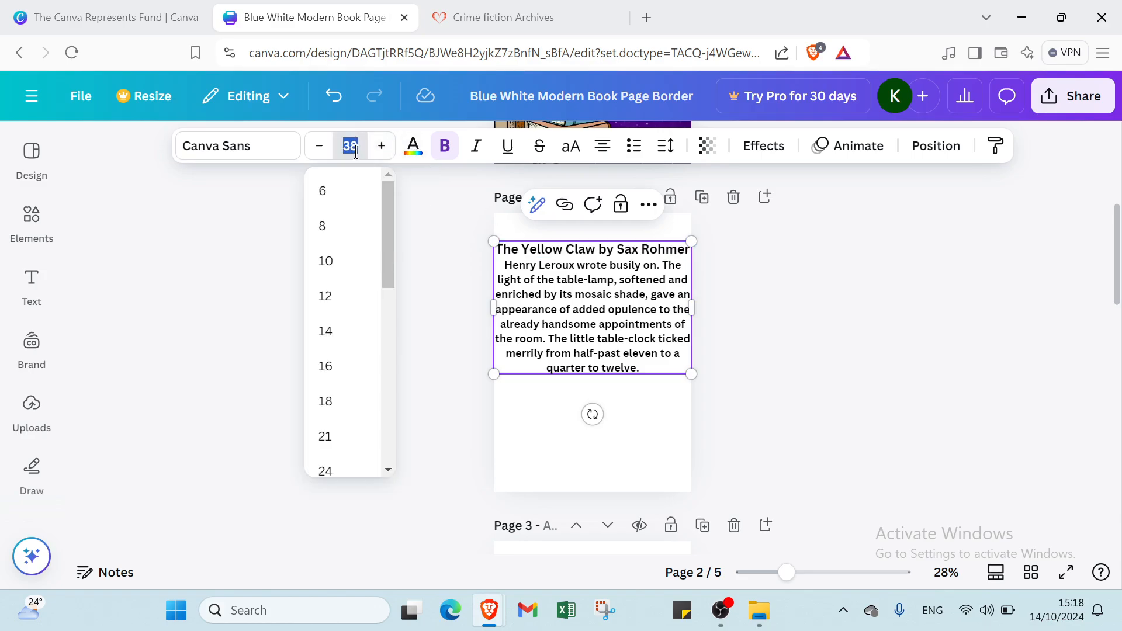
scroll(349, 350, down, 4)
scroll(347, 351, down, 2)
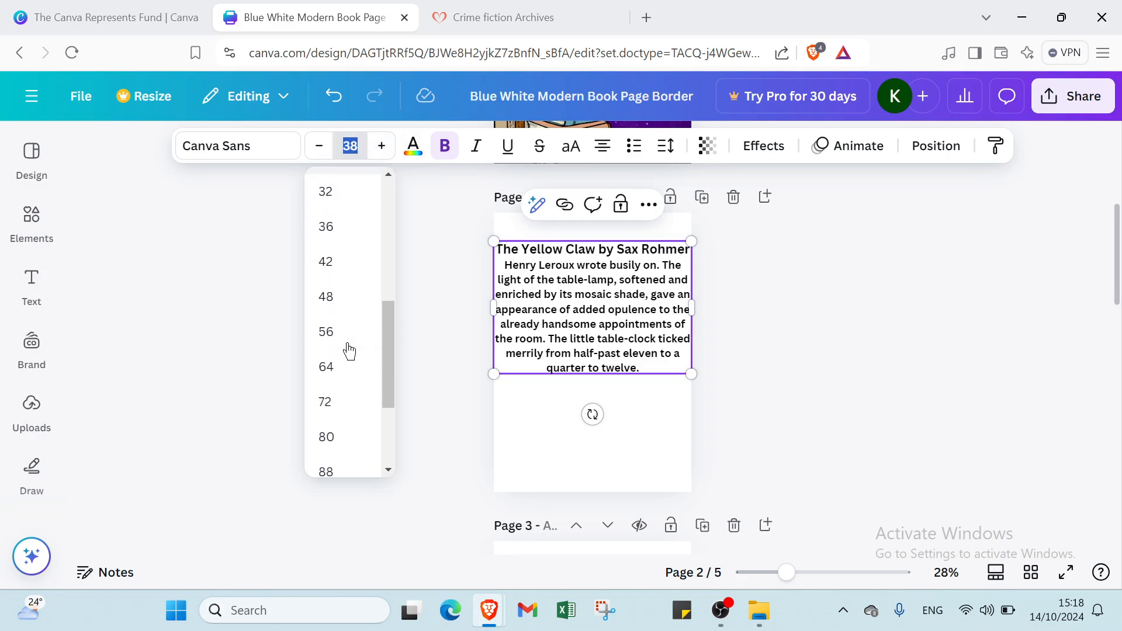
click(333, 365)
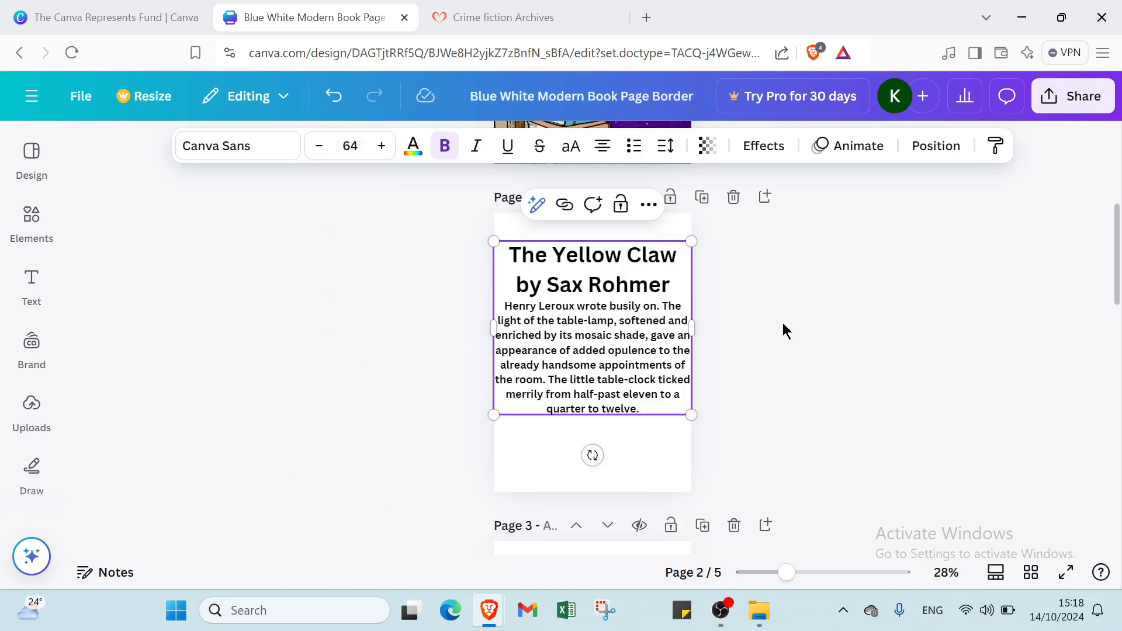
Step: Set the page 2 body text from "Henry Leroux wrote busily on." through "quarter to twelve." to font size 36
double_click(530, 316)
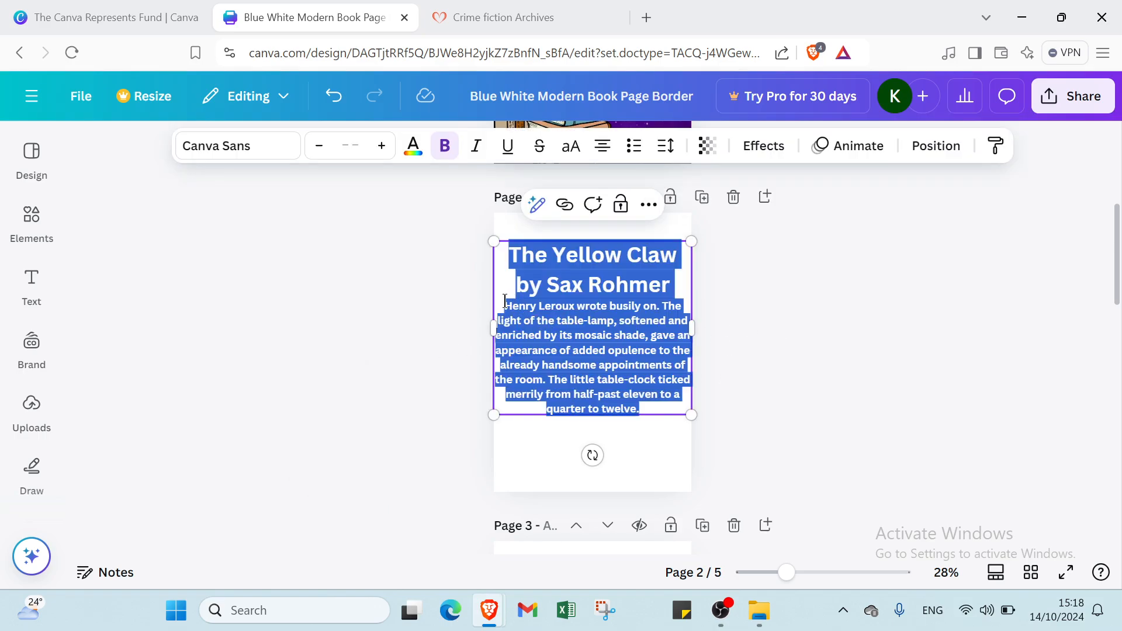
drag(505, 301, 654, 419)
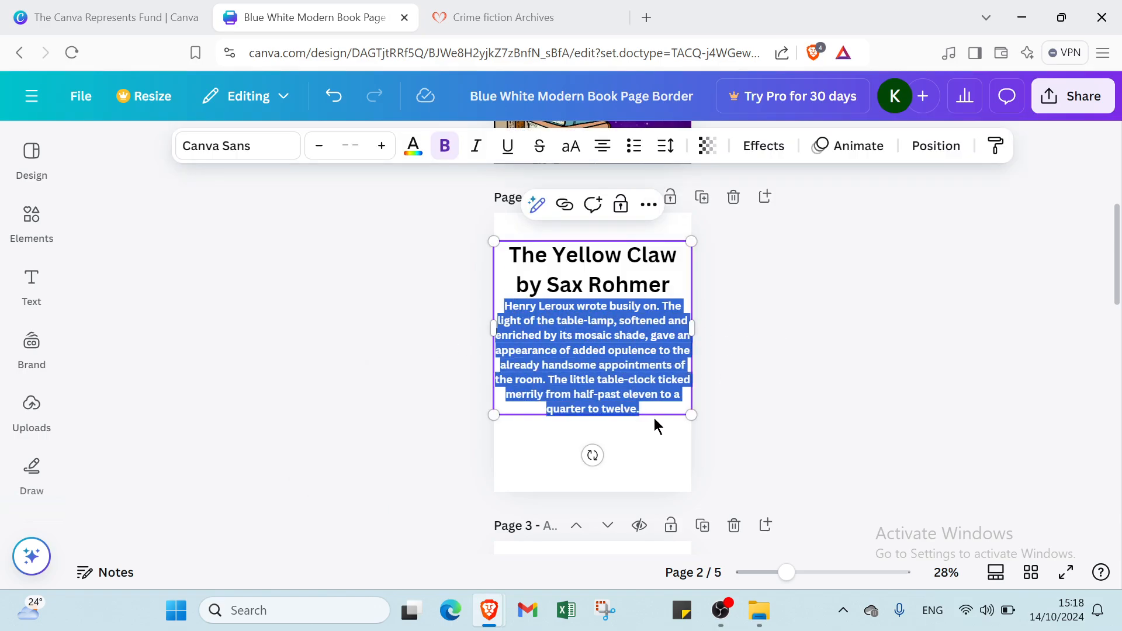
click(354, 144)
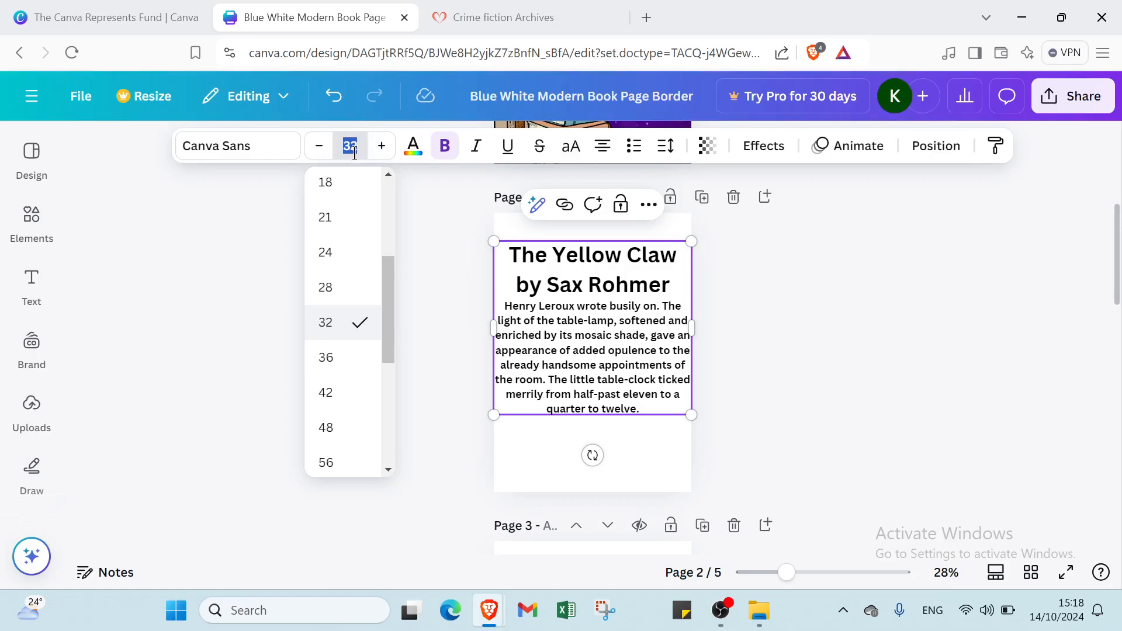
click(344, 363)
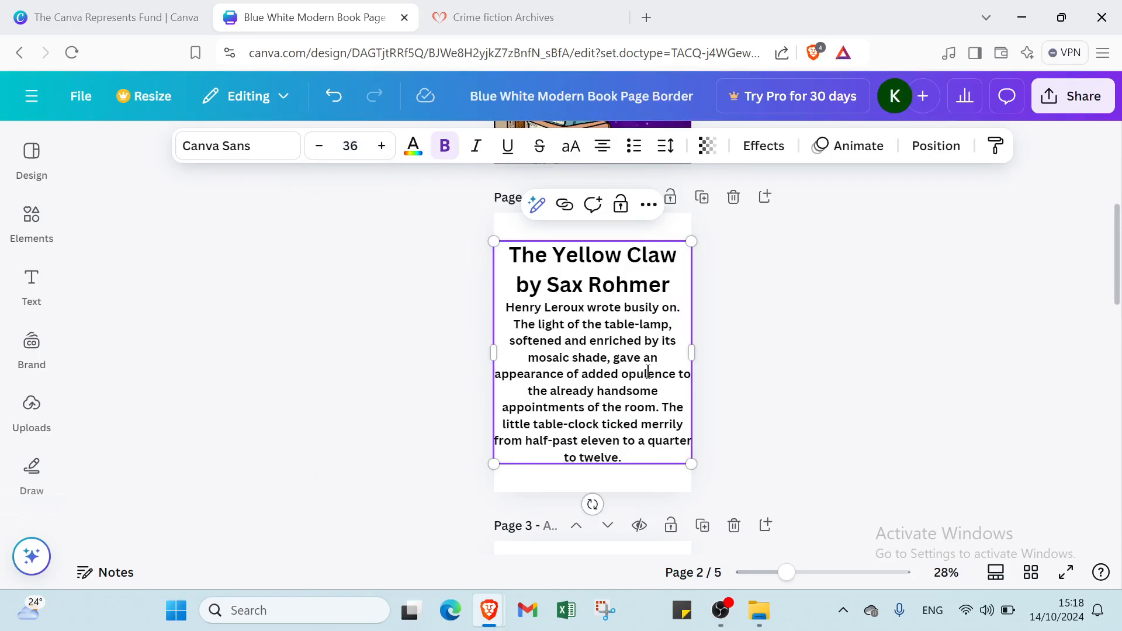
click(1044, 366)
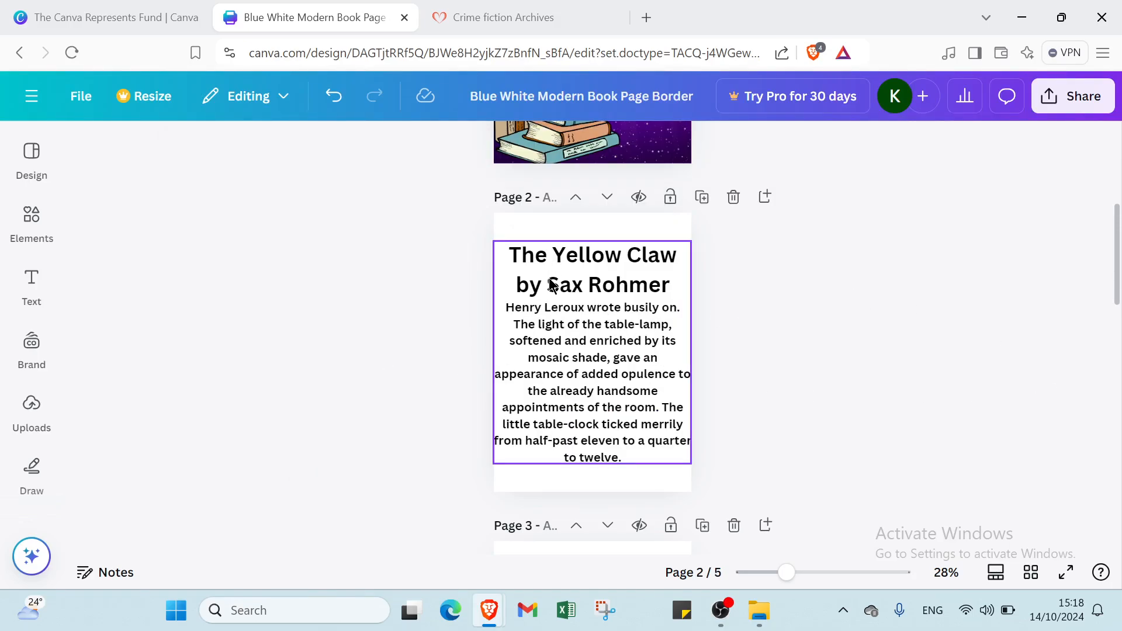
Step: Recolor the page 2 body text below the title with the muted blue-purple document color
click(533, 358)
click(516, 318)
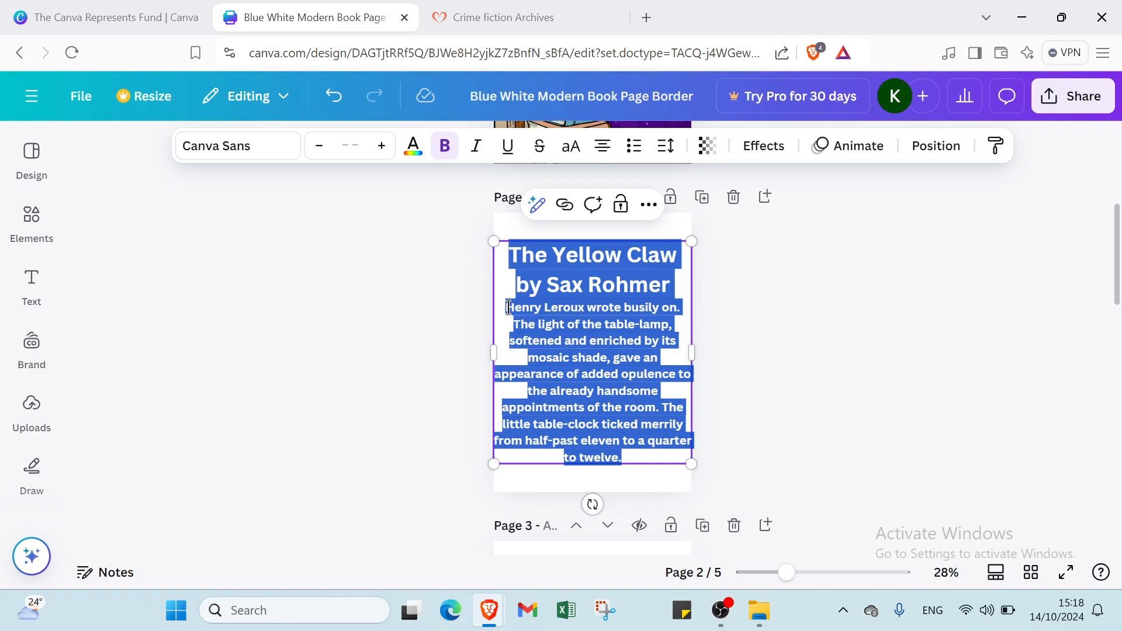
drag(508, 308, 656, 457)
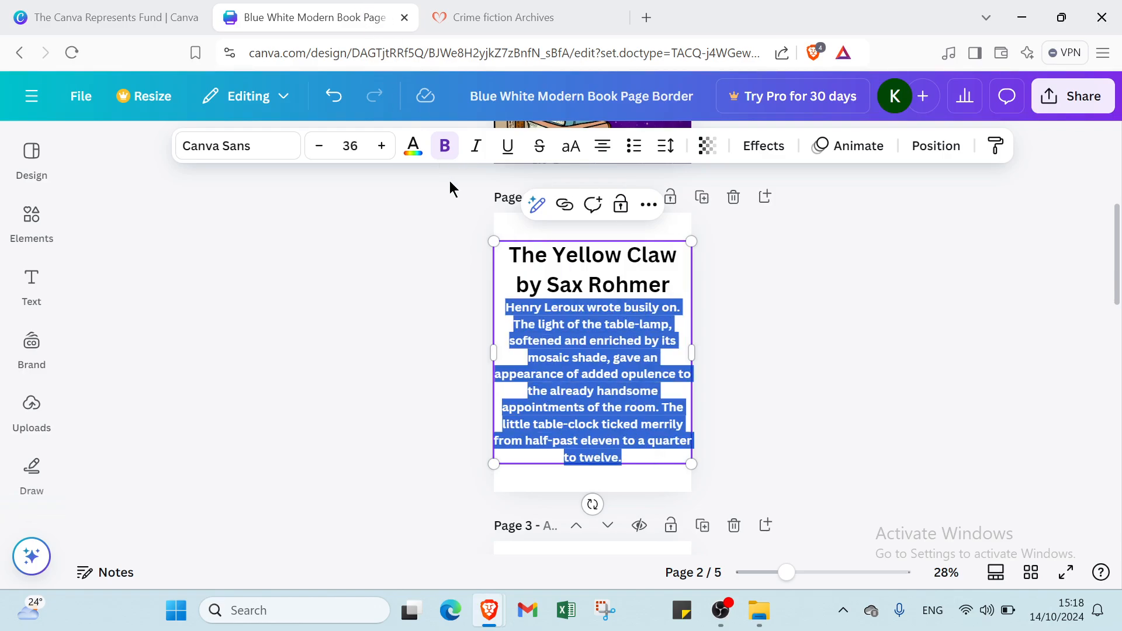
click(413, 146)
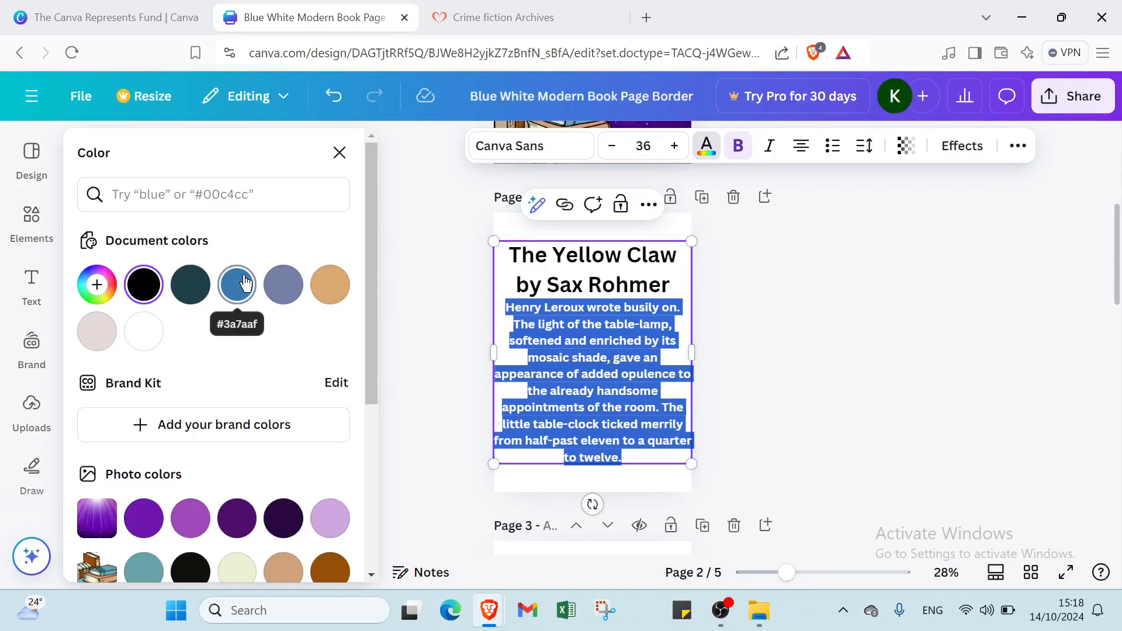
click(284, 285)
scroll(794, 345, down, 3)
click(839, 329)
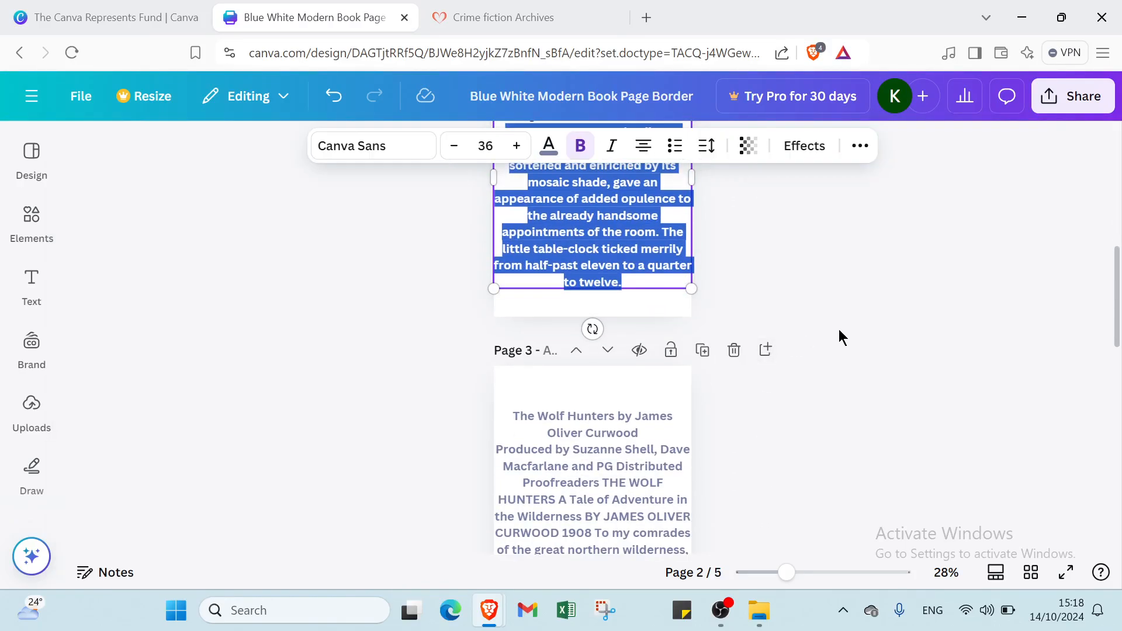
Step: Publish all 5 pages of the book design through Simplebooklet Flip and open the exported design there
scroll(672, 402, down, 5)
scroll(638, 407, down, 5)
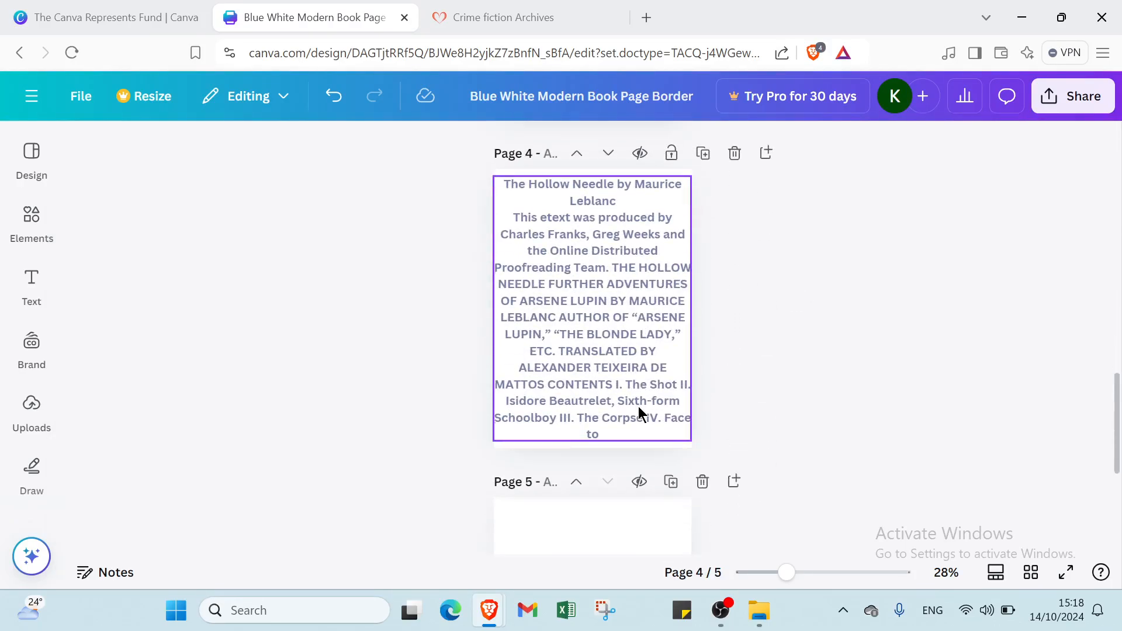
scroll(638, 405, up, 7)
scroll(638, 403, up, 7)
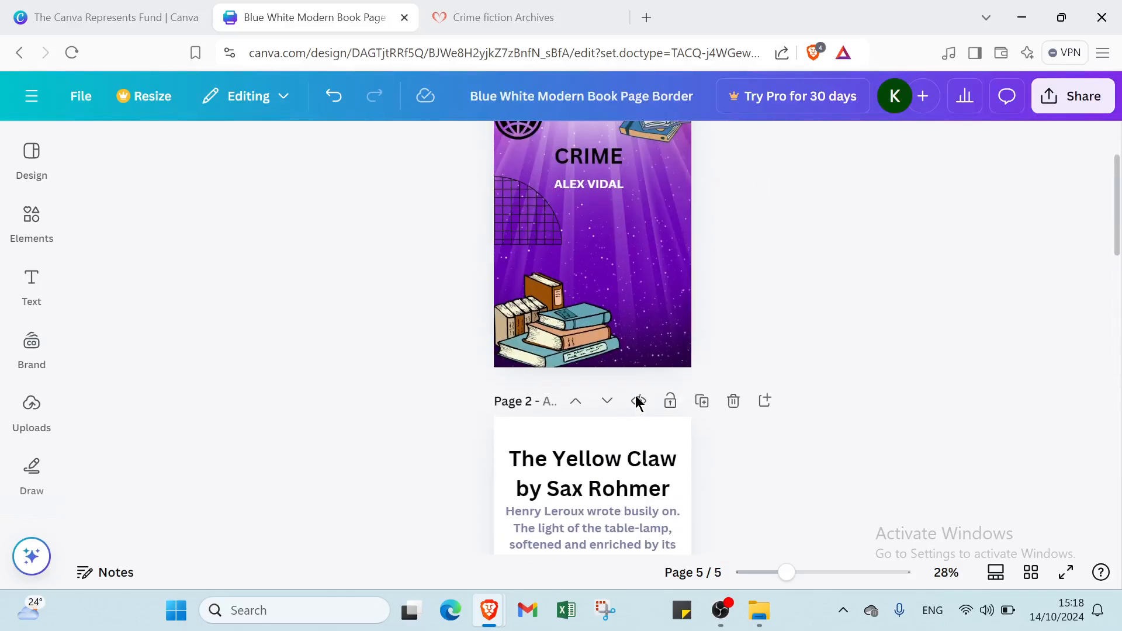
click(1096, 97)
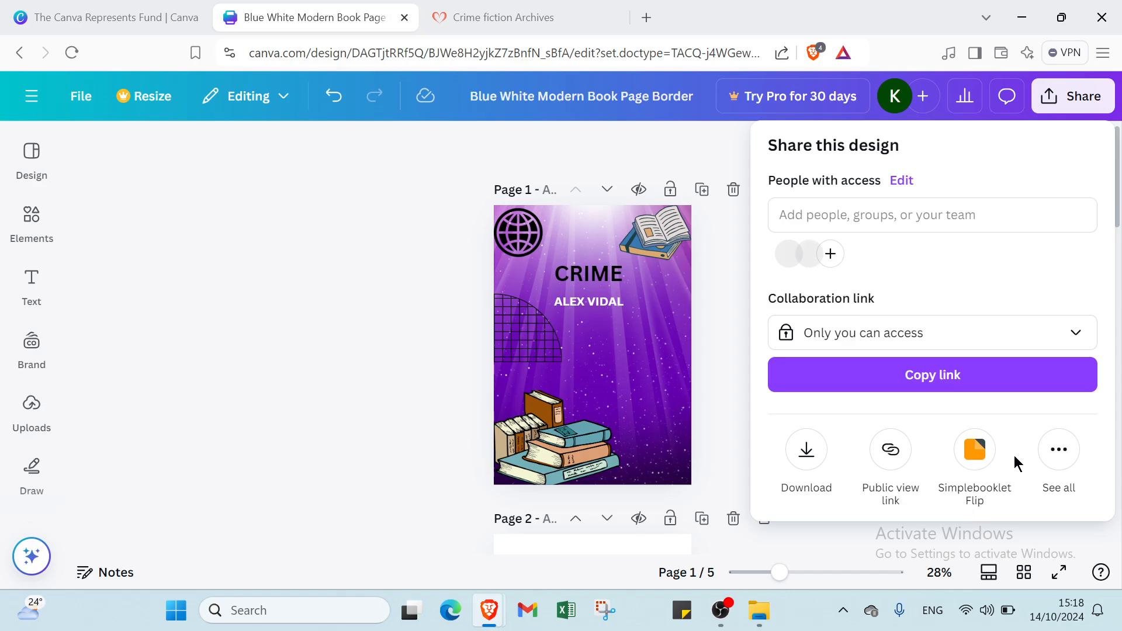
click(1052, 461)
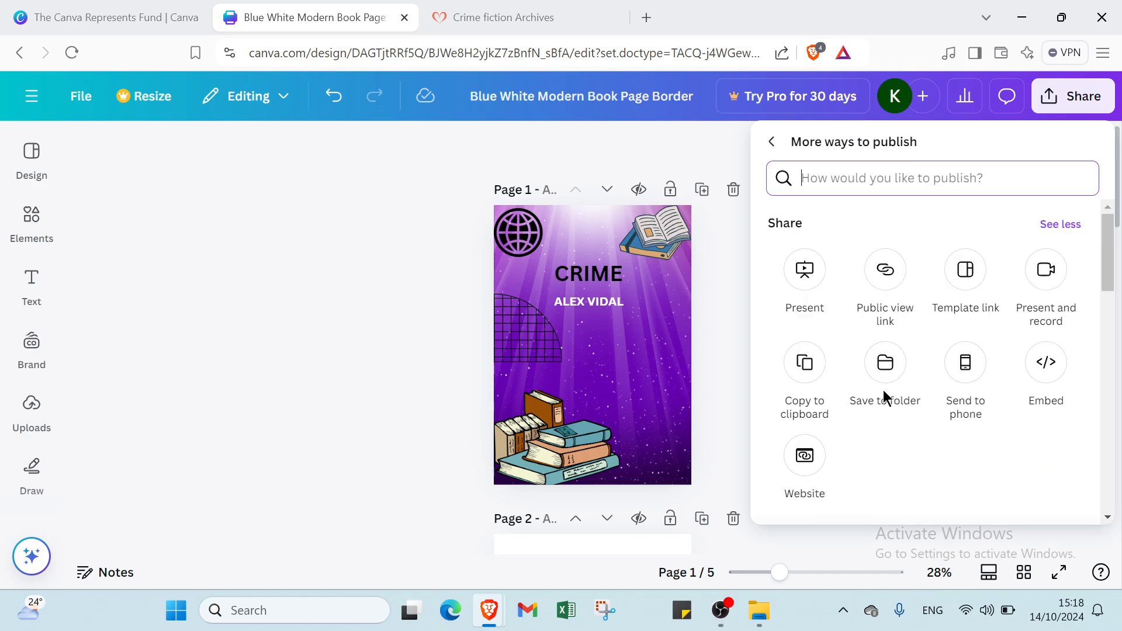
scroll(883, 393, down, 10)
scroll(883, 382, down, 2)
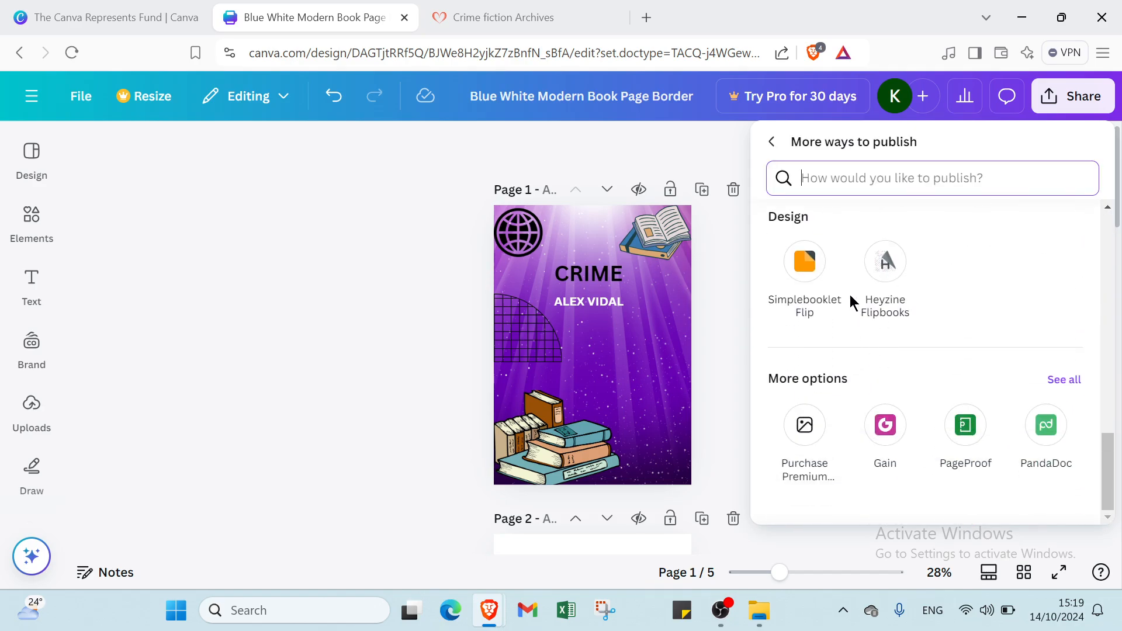
click(798, 273)
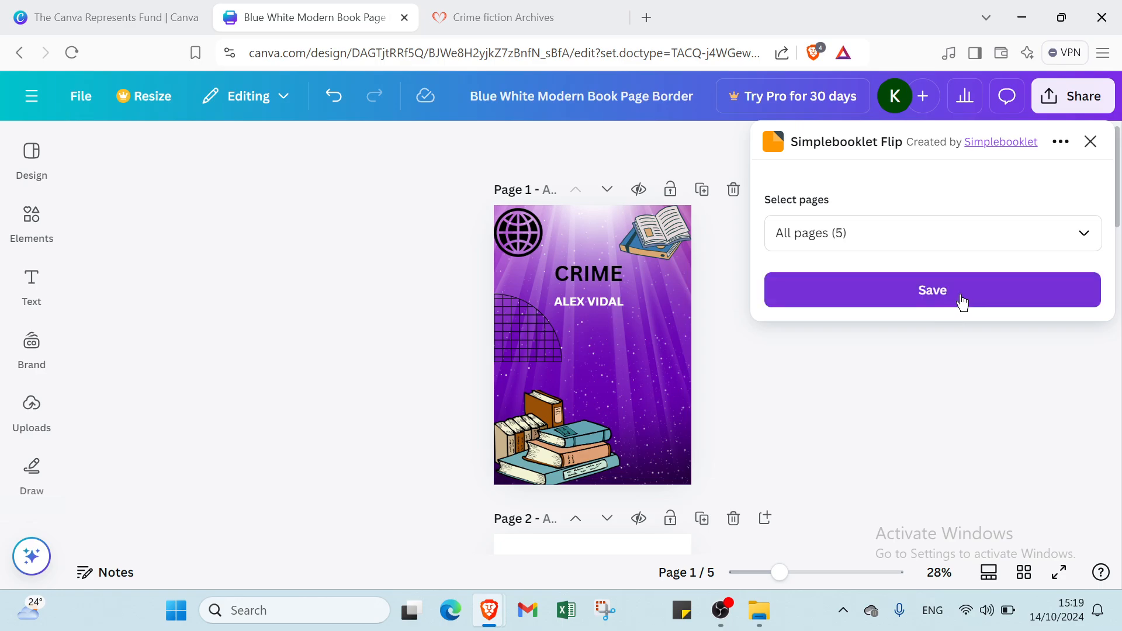
click(961, 302)
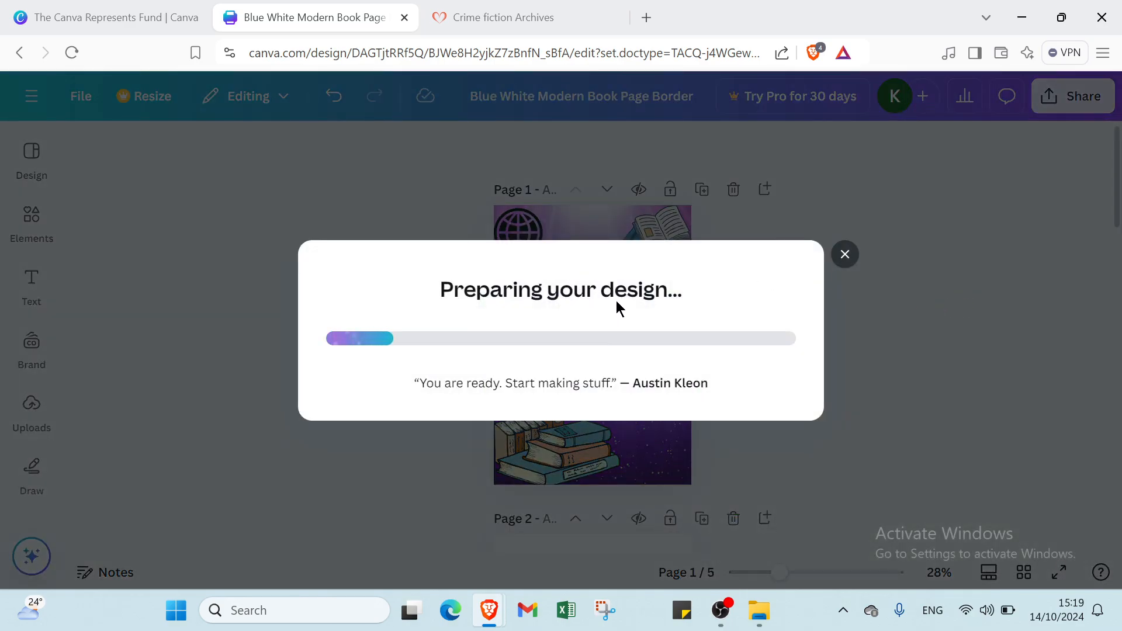
click(624, 404)
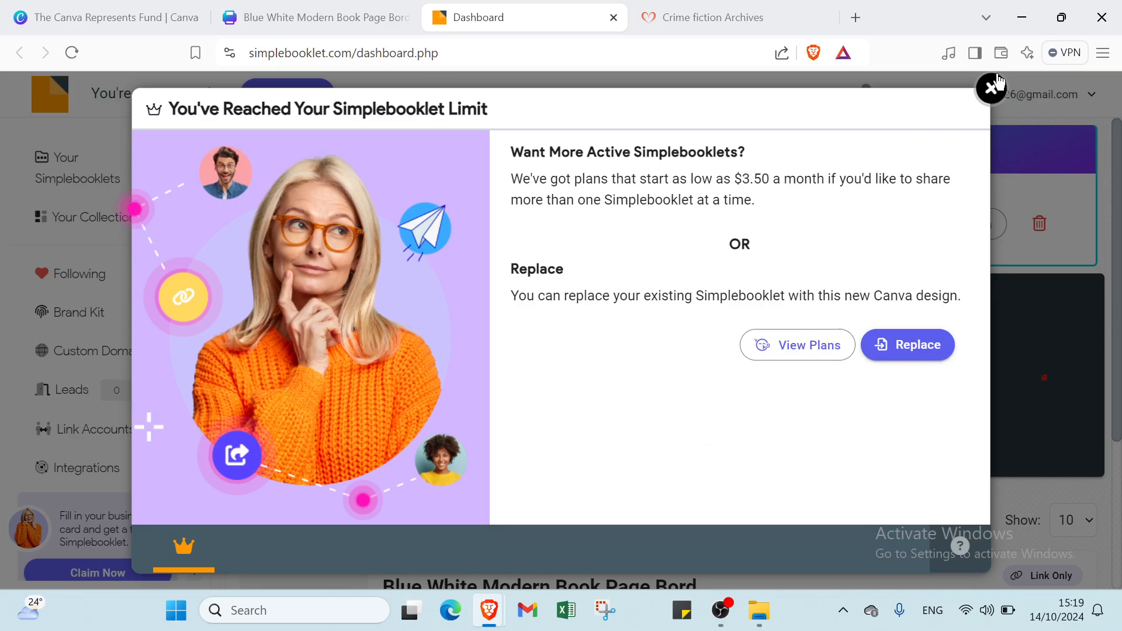
Step: Dismiss the offer to upgrade or replace and open the active "Blue White Modern Book Page Bord" booklet for preview
click(991, 86)
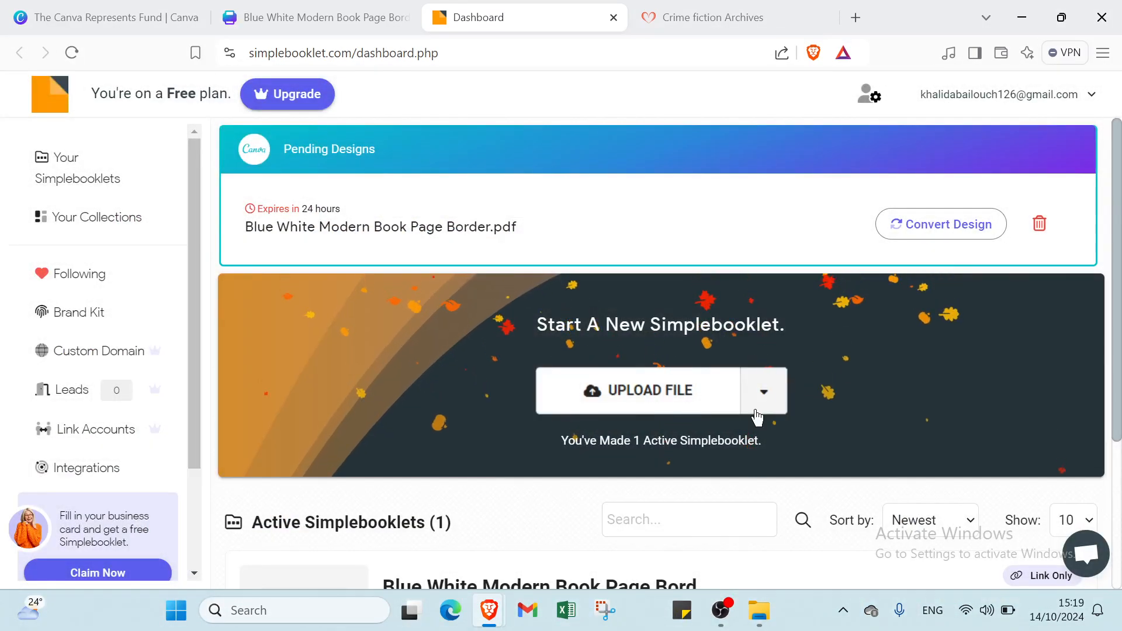
scroll(806, 450, down, 2)
scroll(844, 478, down, 2)
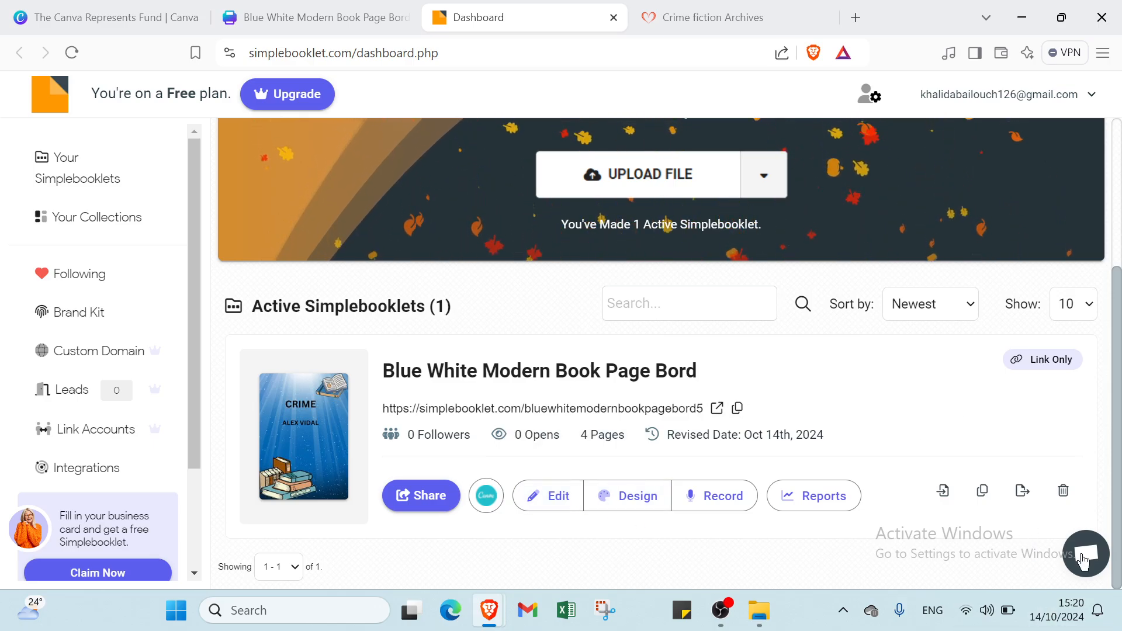
click(311, 432)
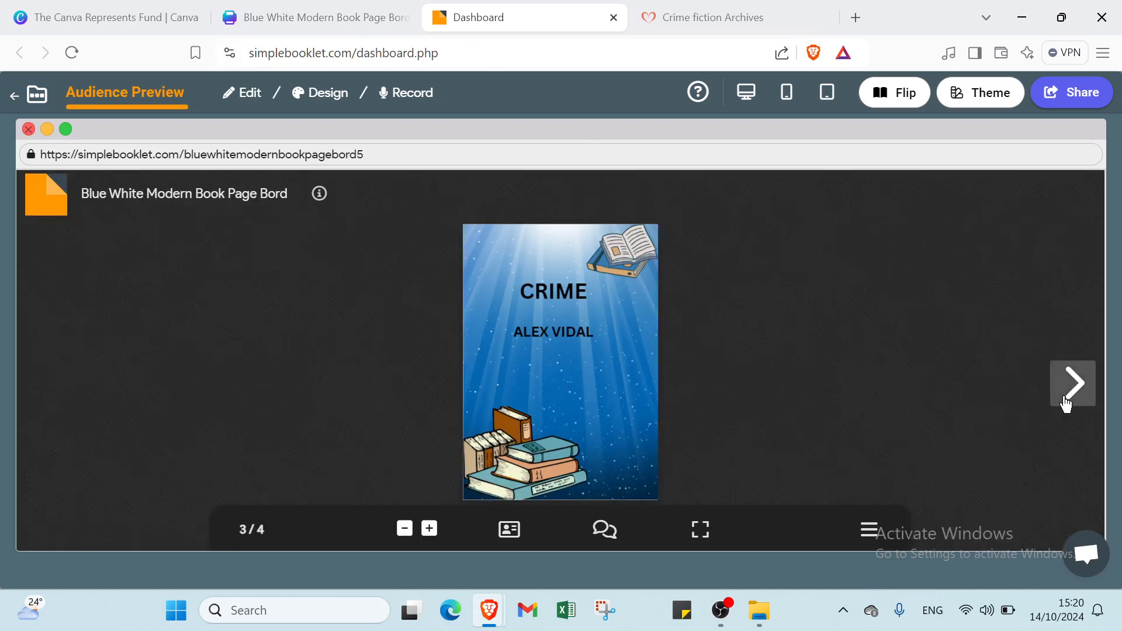
Step: Page forward to the end of the booklet preview, then leave the preview and close the Simplebooklet dashboard
click(1066, 403)
click(1065, 403)
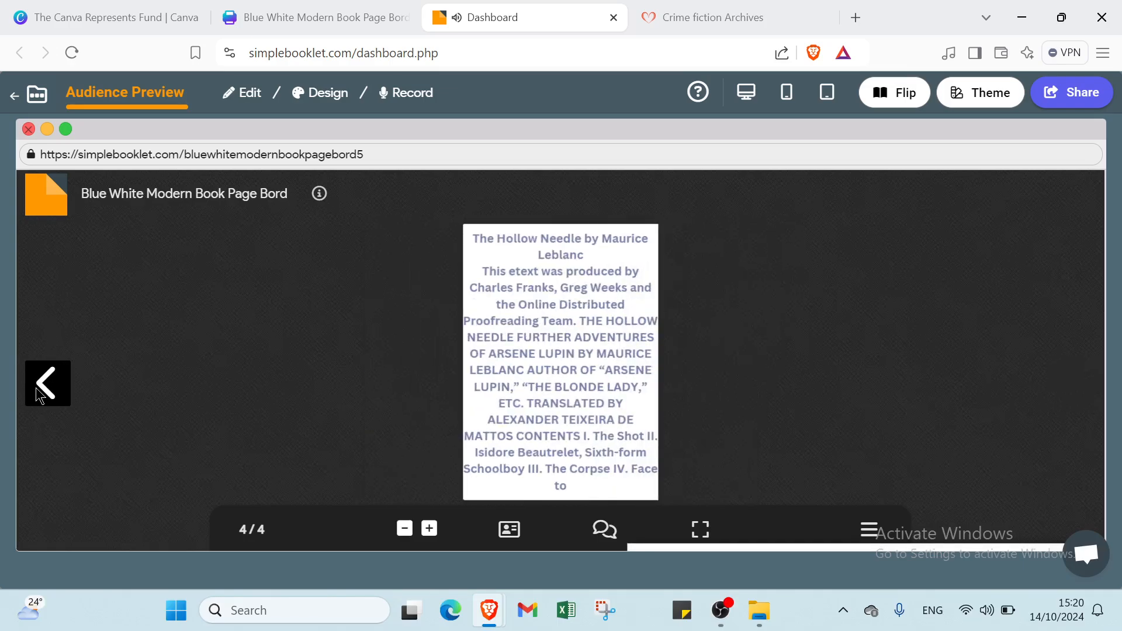
click(12, 99)
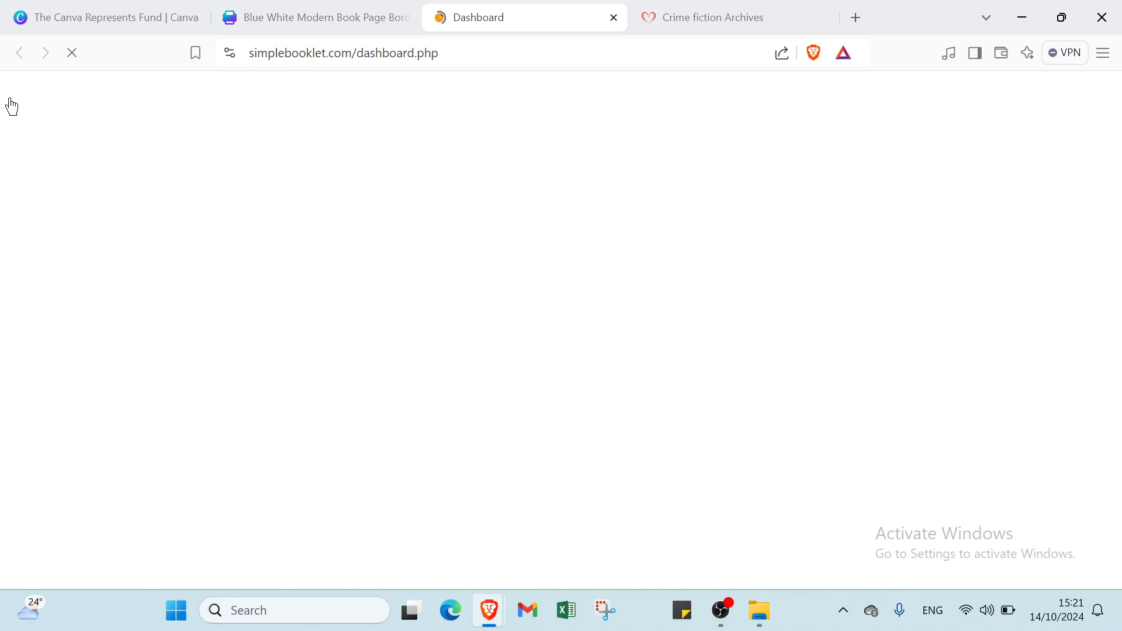
click(618, 23)
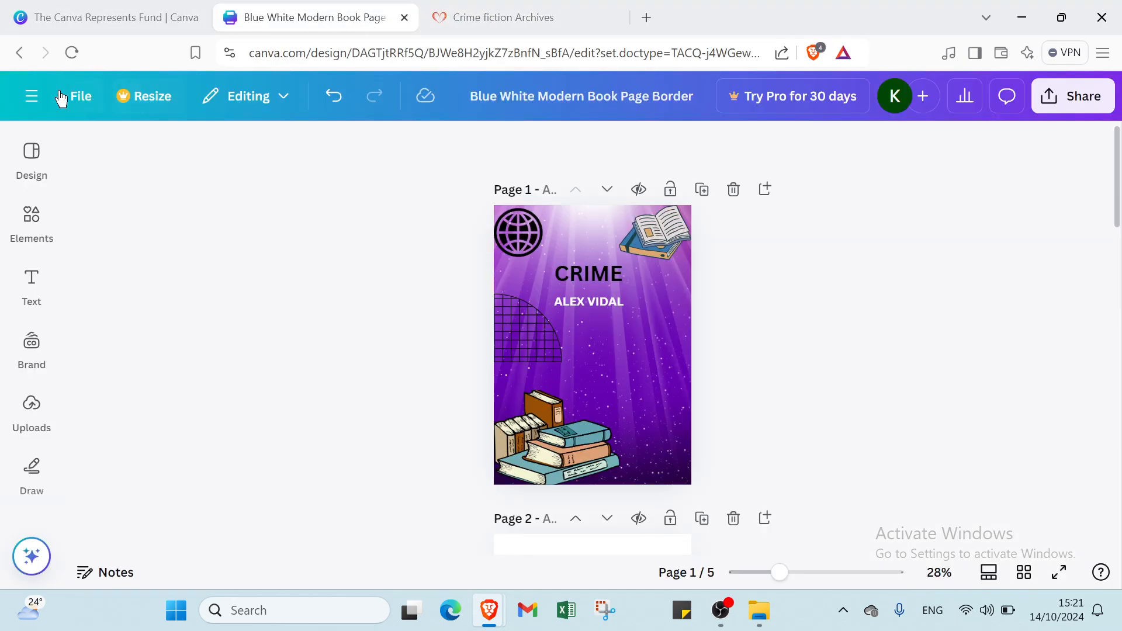
Step: Leave the book design for the Canva home page and switch to the open Canva Represents Fund page
click(28, 101)
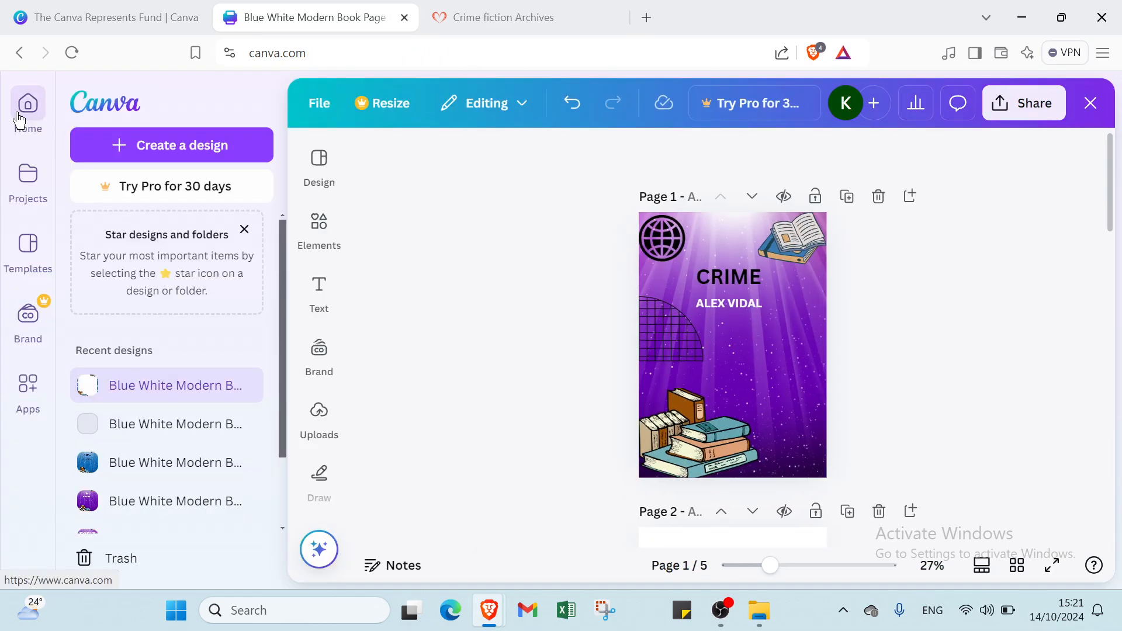
click(19, 120)
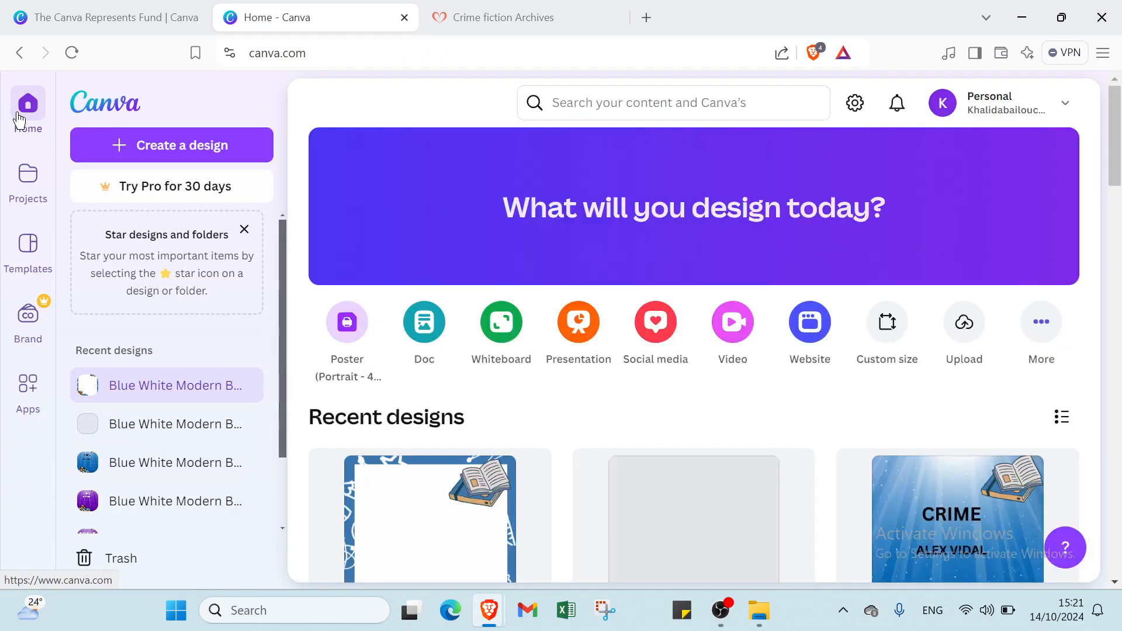
click(120, 14)
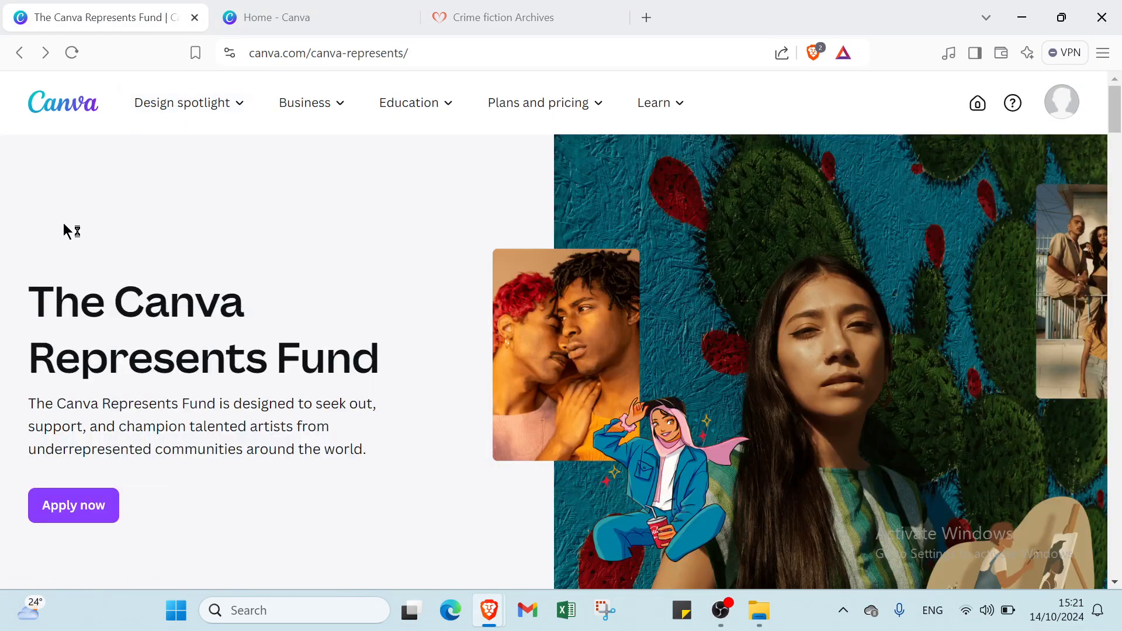